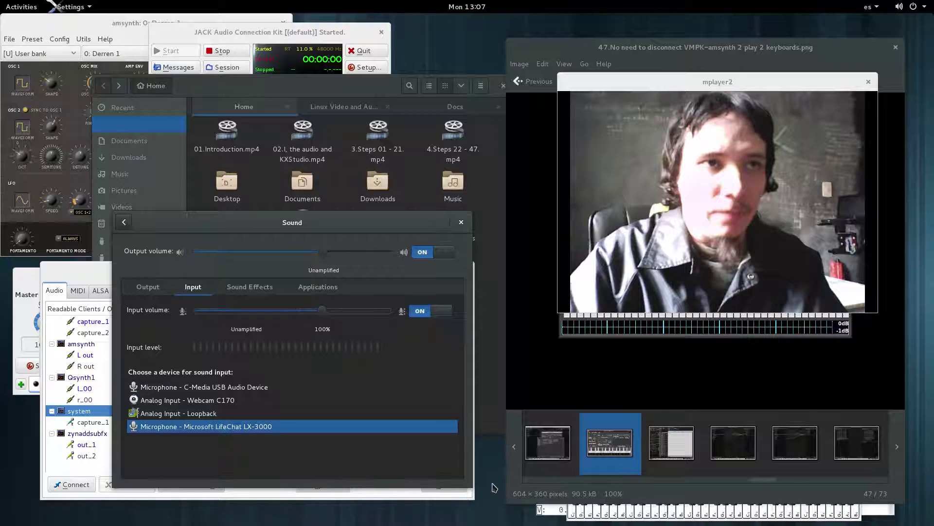
Step: Compare the screenshot of step 47 with the ZynAddSubFX window, and advance the image viewer to "48.Open Rosegarden.png"
key(super)
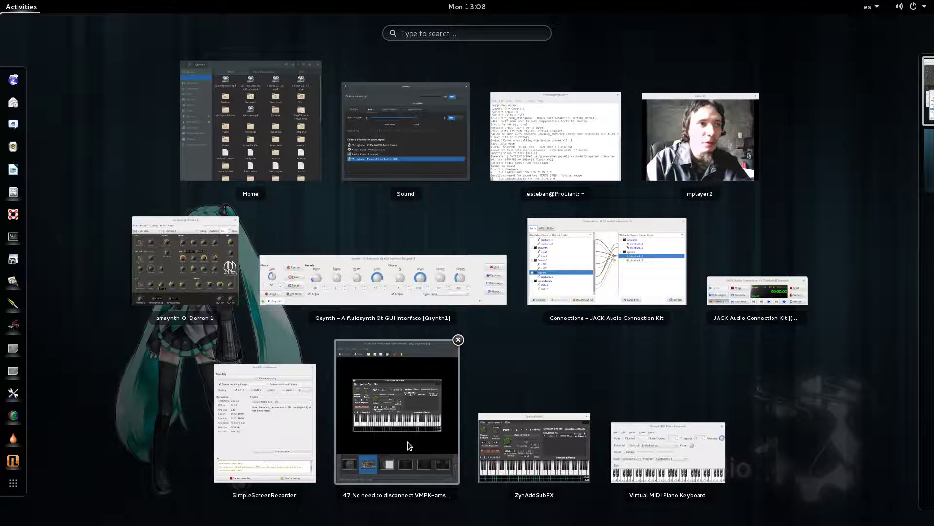
click(423, 355)
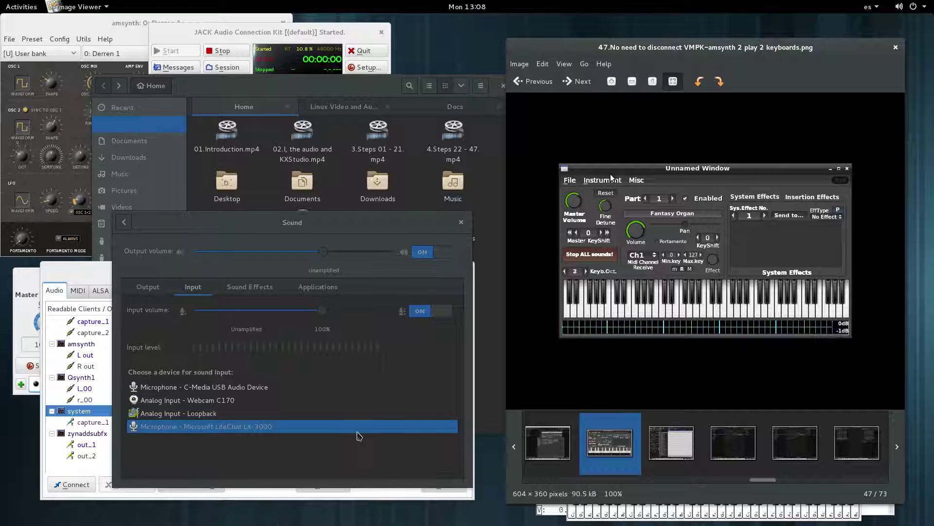
key(super)
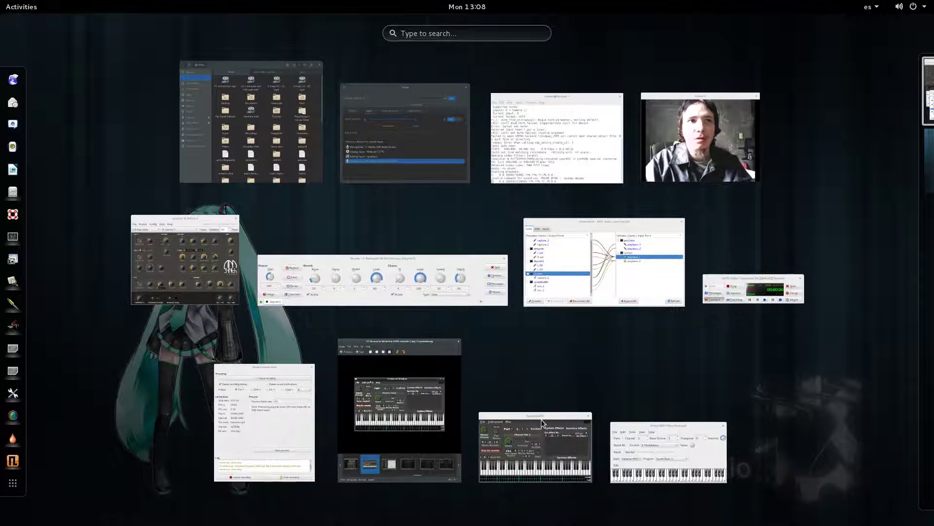
click(541, 433)
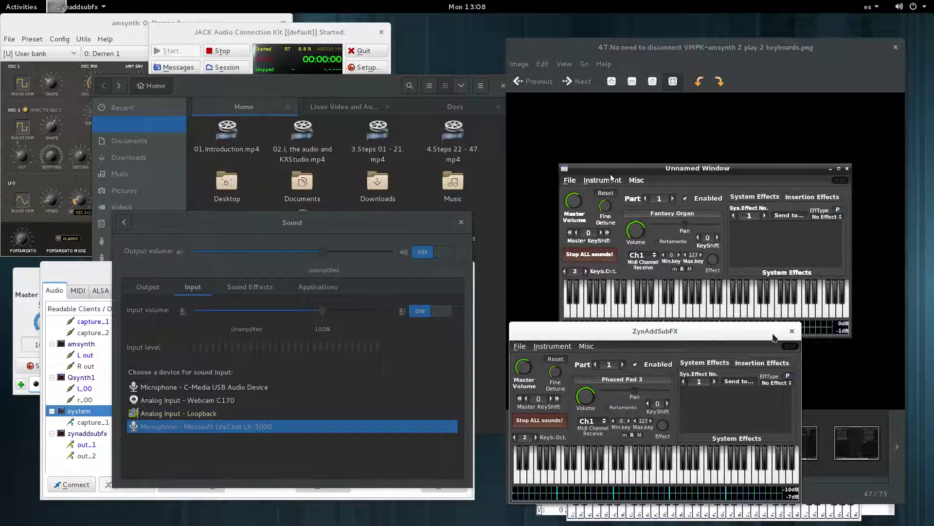
click(611, 51)
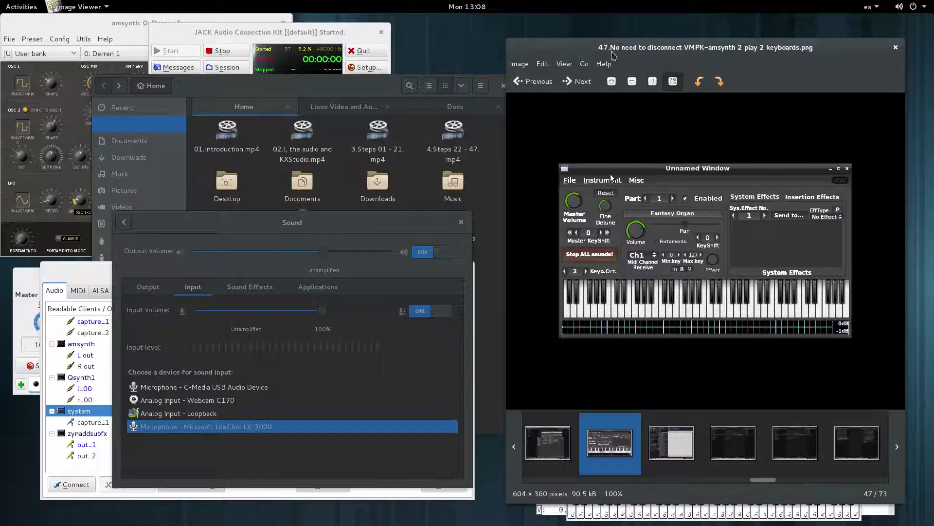
click(577, 81)
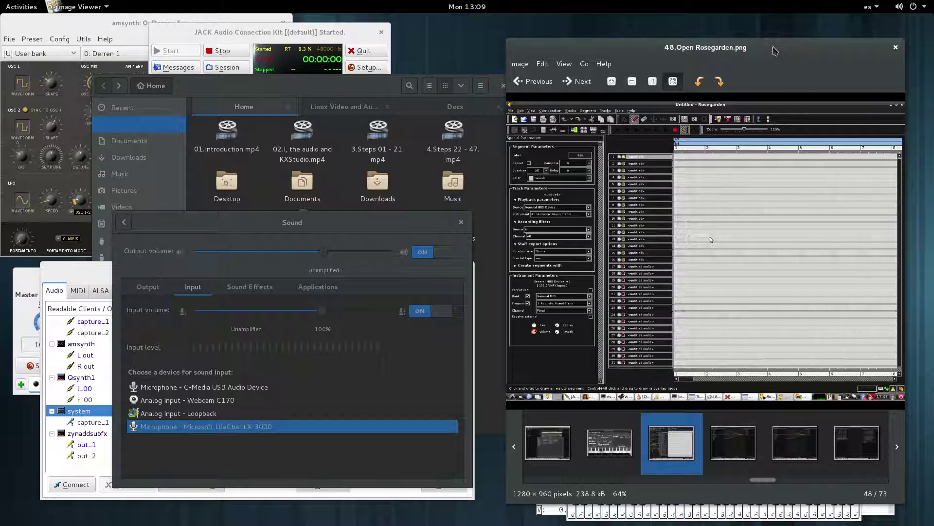
Step: Search the installed applications for Rosegarden and launch it
key(super)
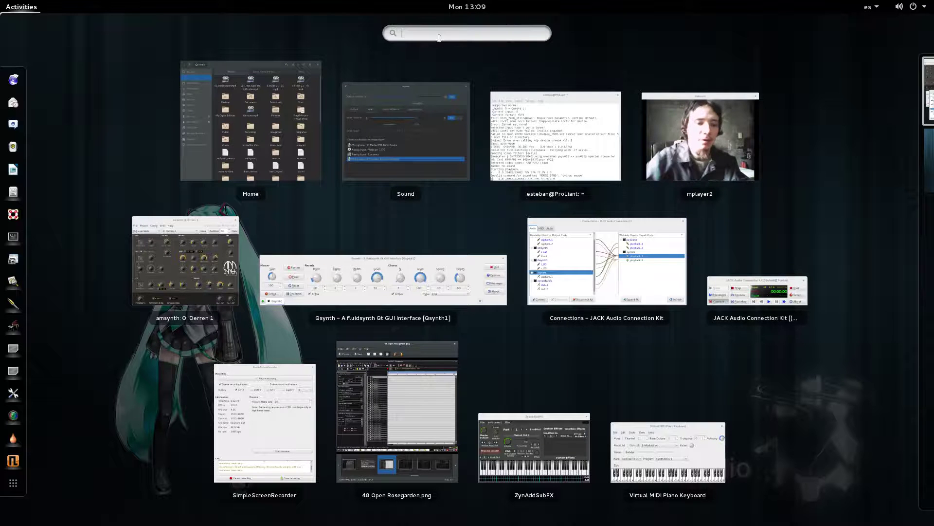
text(r)
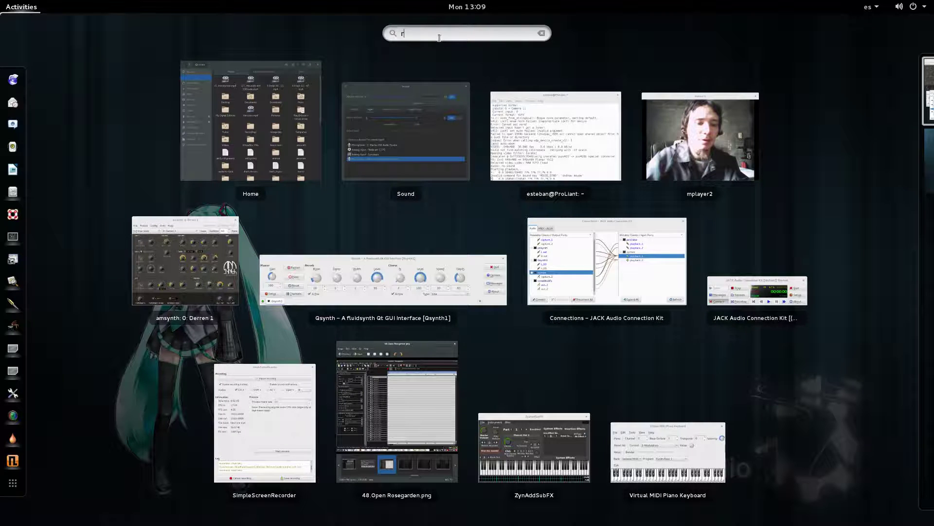
text(osegarde)
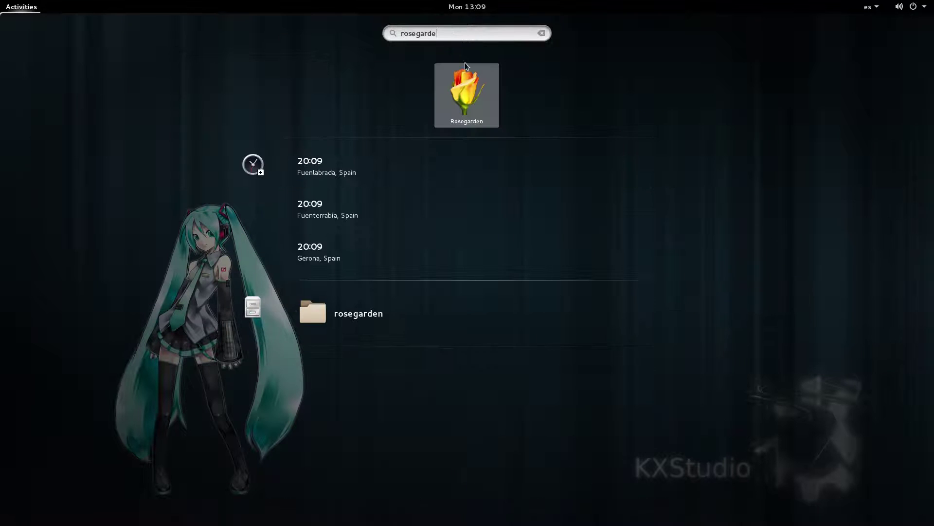
click(474, 94)
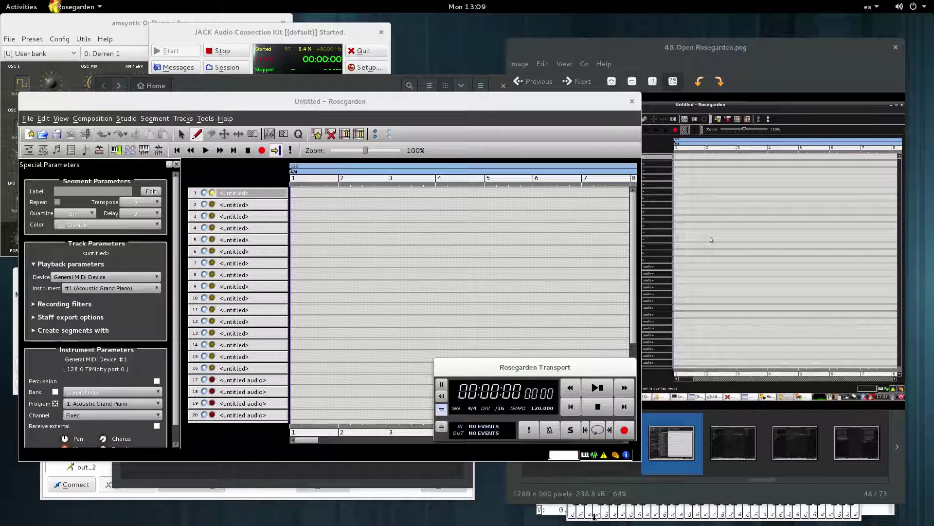
Step: Play a few of the lowest notes on the Virtual MIDI Piano Keyboard, and return to the Rosegarden main window
click(576, 515)
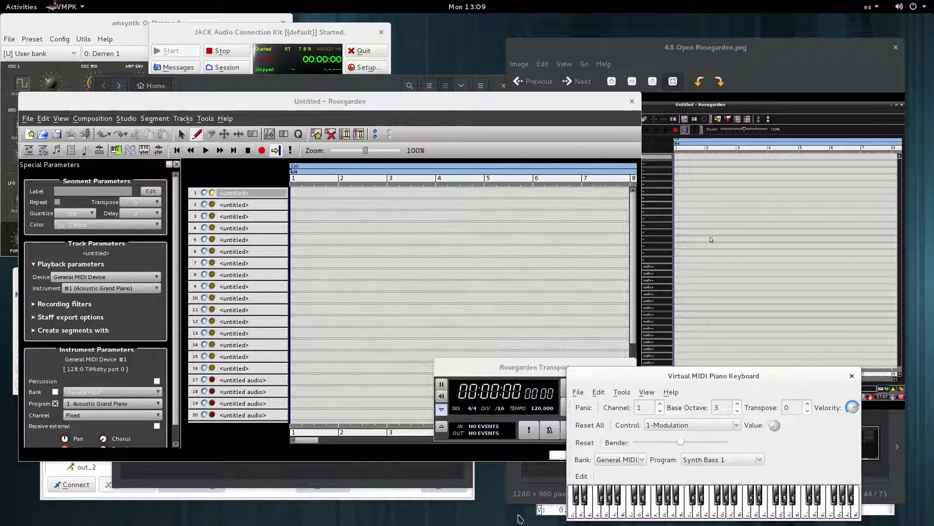
click(573, 515)
click(581, 515)
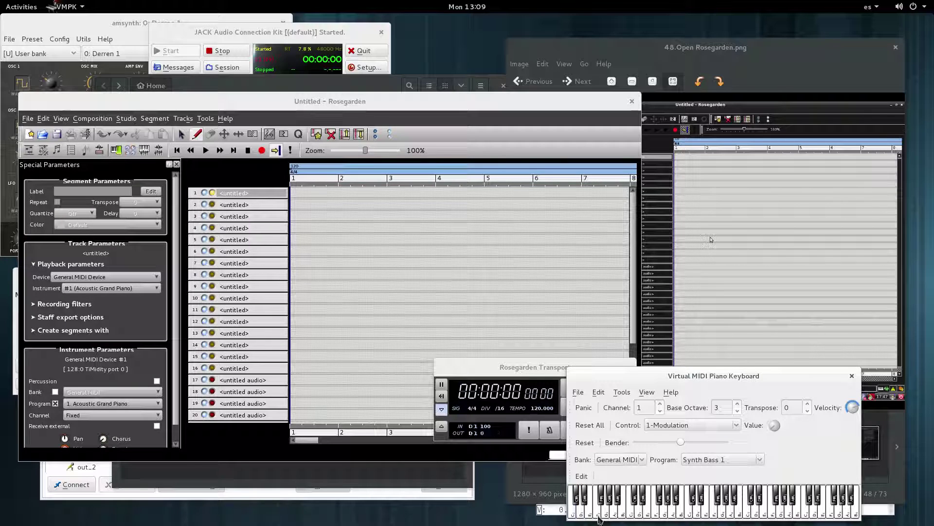
click(589, 514)
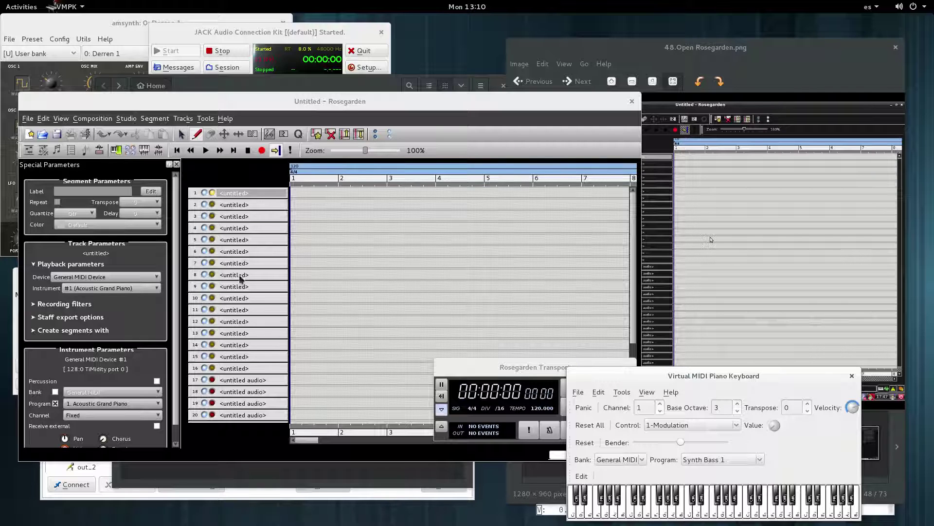
click(210, 100)
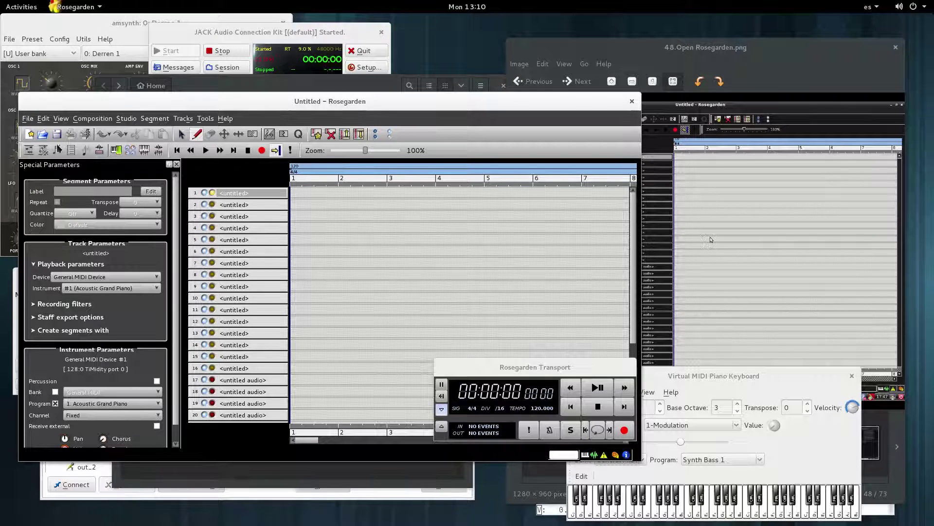
drag(71, 107, 78, 107)
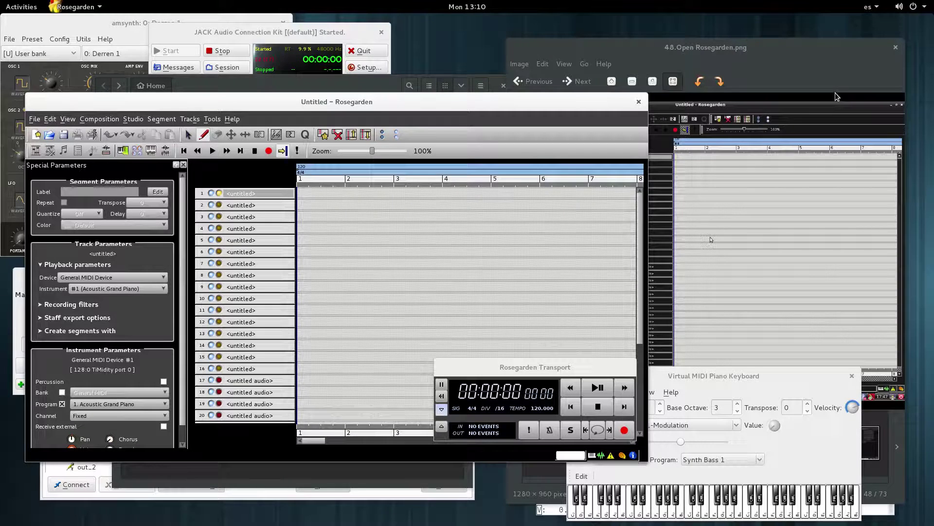
Step: Bring the mplayer2 webcam window to the front, and switch back to the Rosegarden main window
key(super)
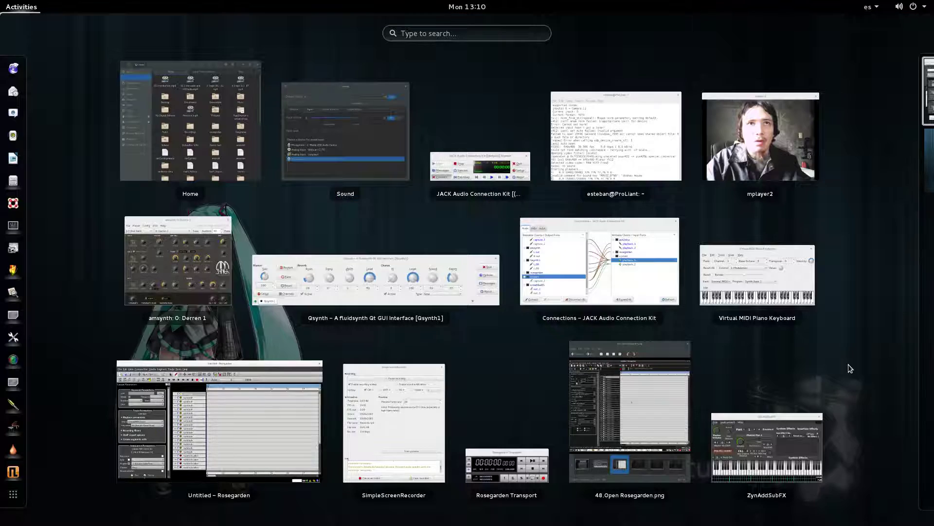
click(772, 119)
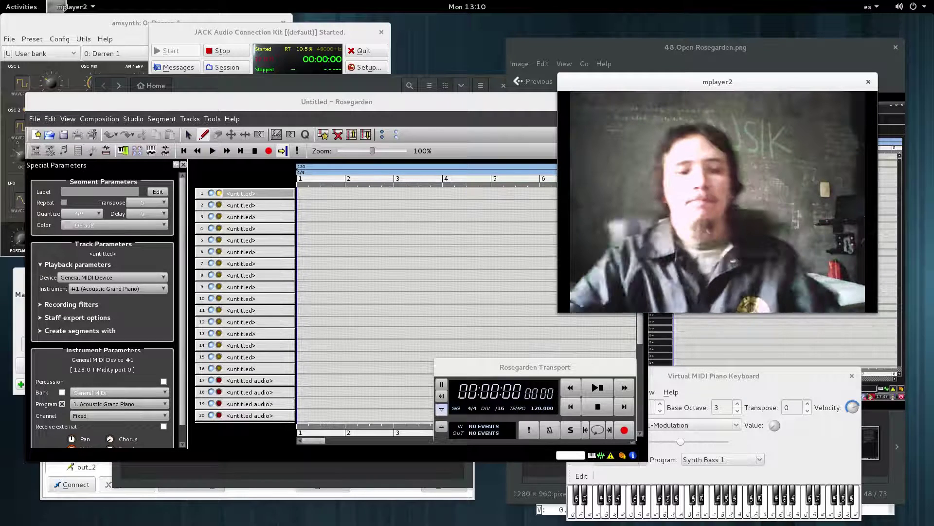
click(520, 113)
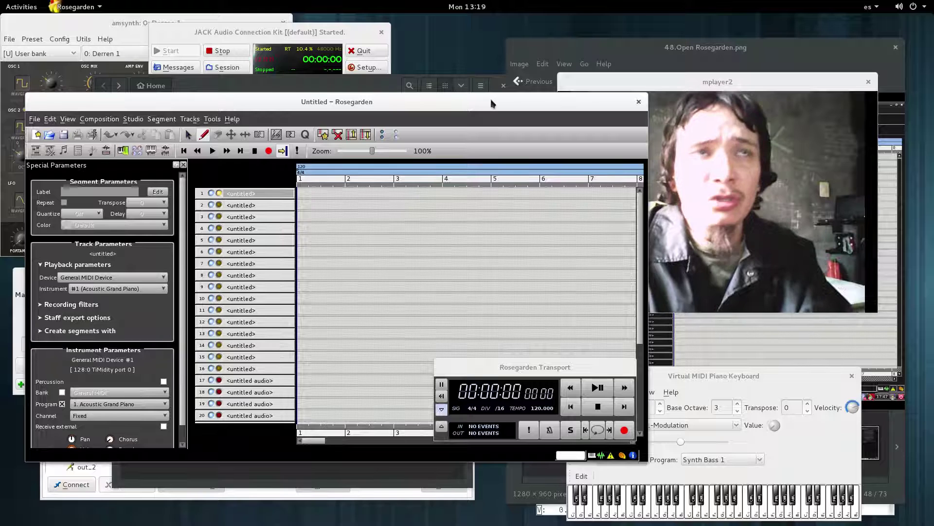
Step: Search the installed applications for Frescobaldi, shortening the misspelled term to "Fres", and clear the search without launching anything
key(super)
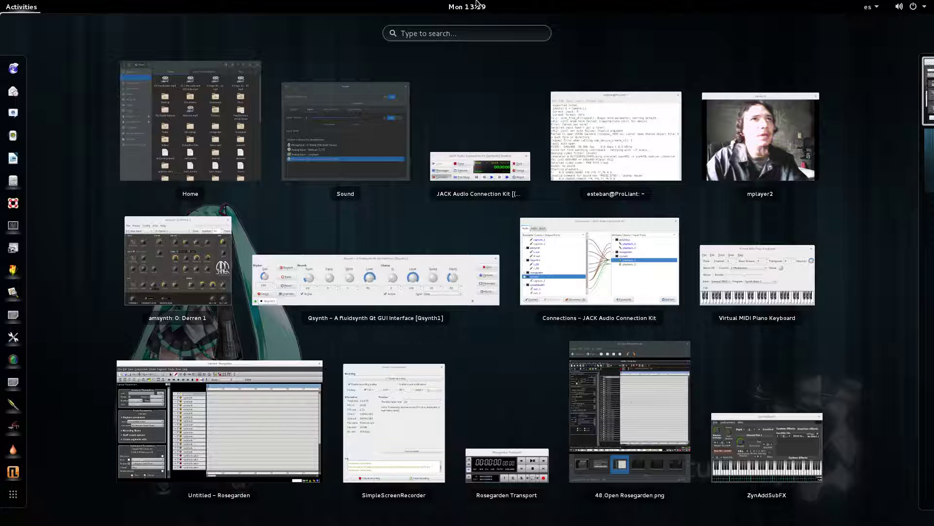
click(484, 35)
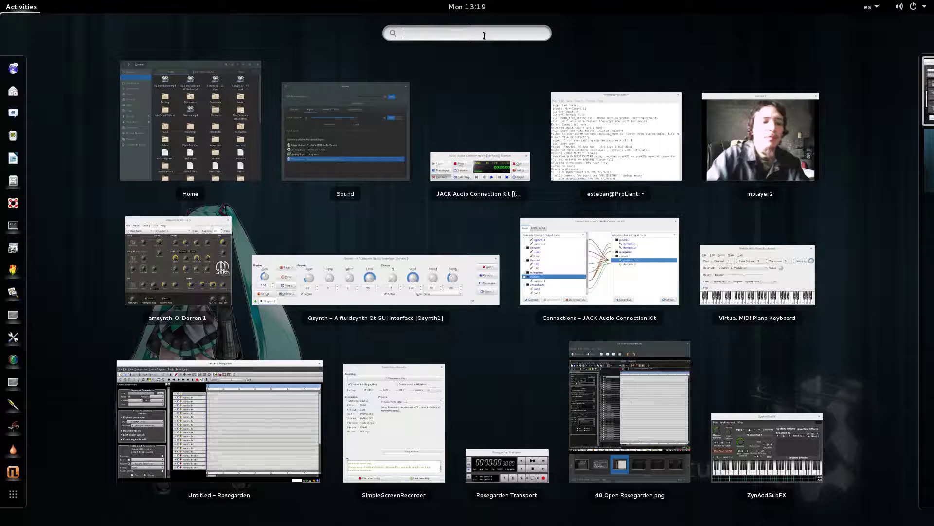
text(F)
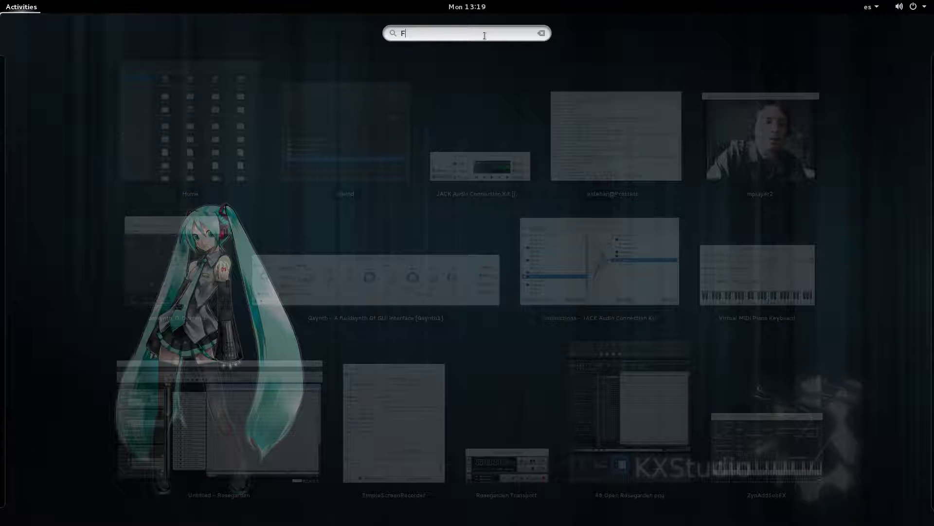
text(resc)
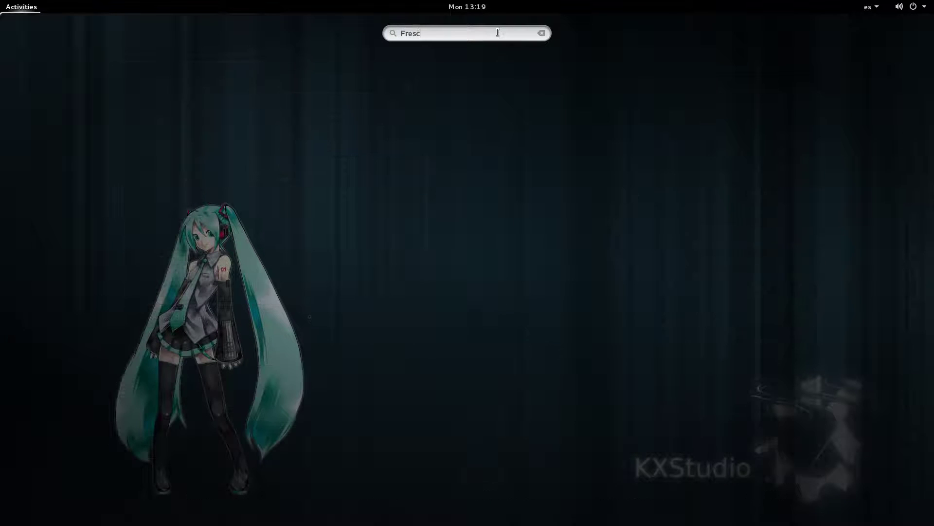
text(baldi)
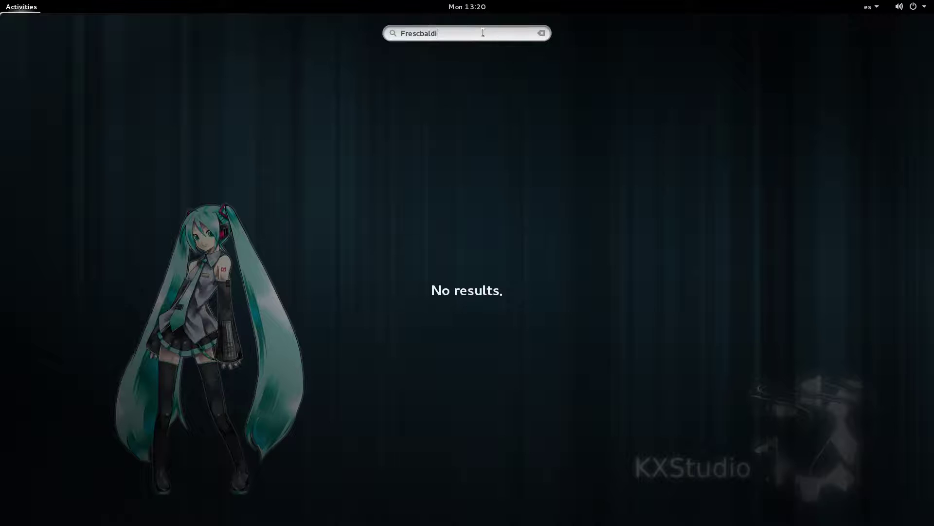
key(BackSpace)
key(BackSpace)
key(BackSpace)
key(BackSpace)
key(BackSpace)
key(BackSpace)
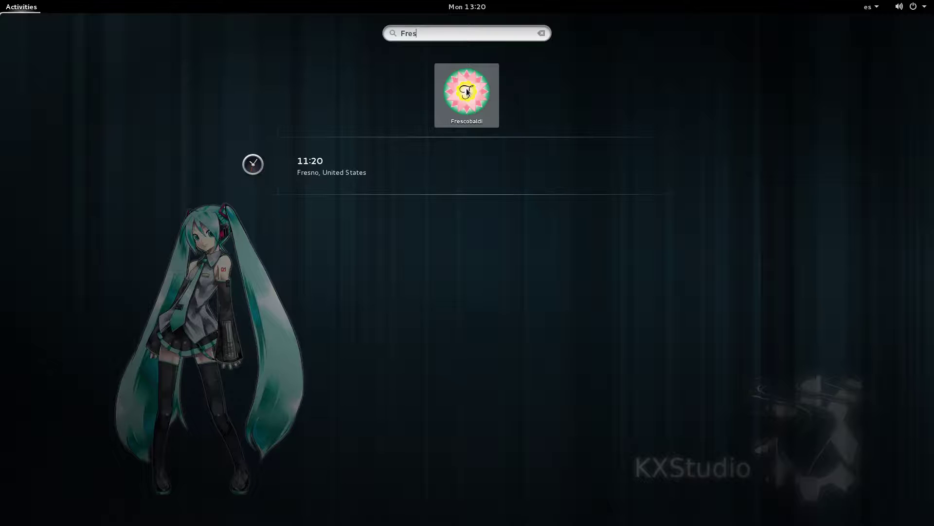
key(Escape)
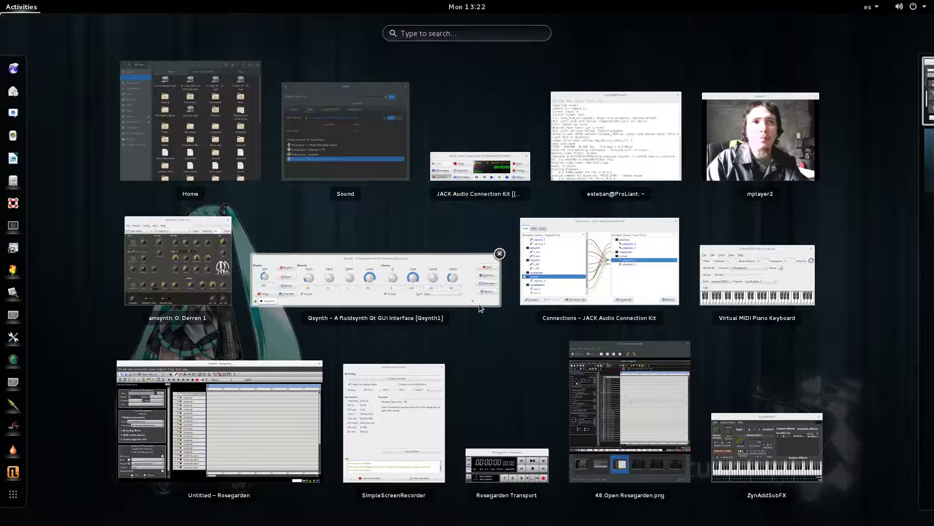
Step: Show the mplayer2 webcam window, and switch to the image viewer to advance to "49. Rosegarden connects its outputs to Playback.png"
key(Right)
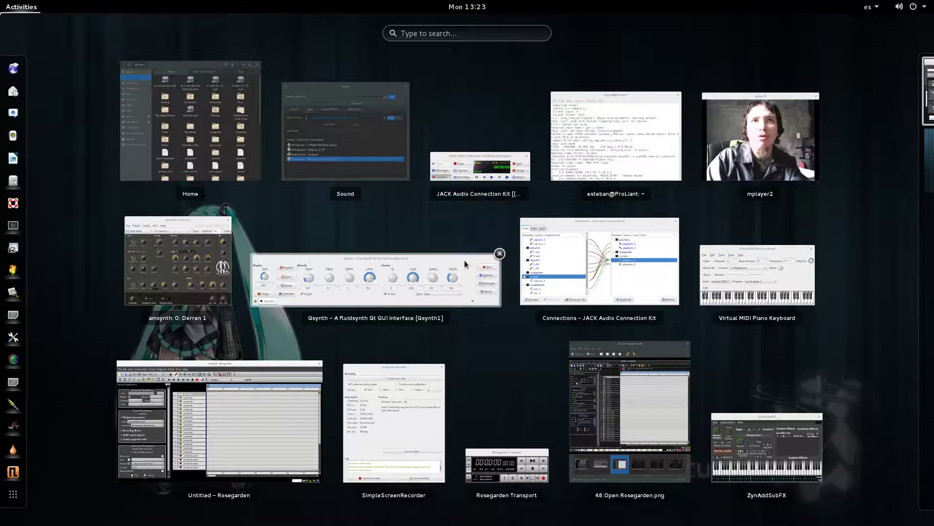
click(714, 130)
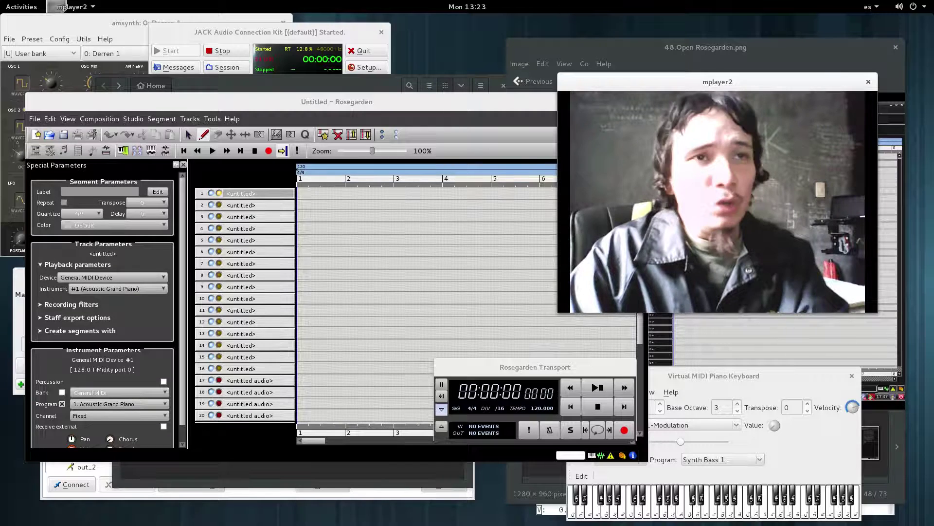
click(862, 56)
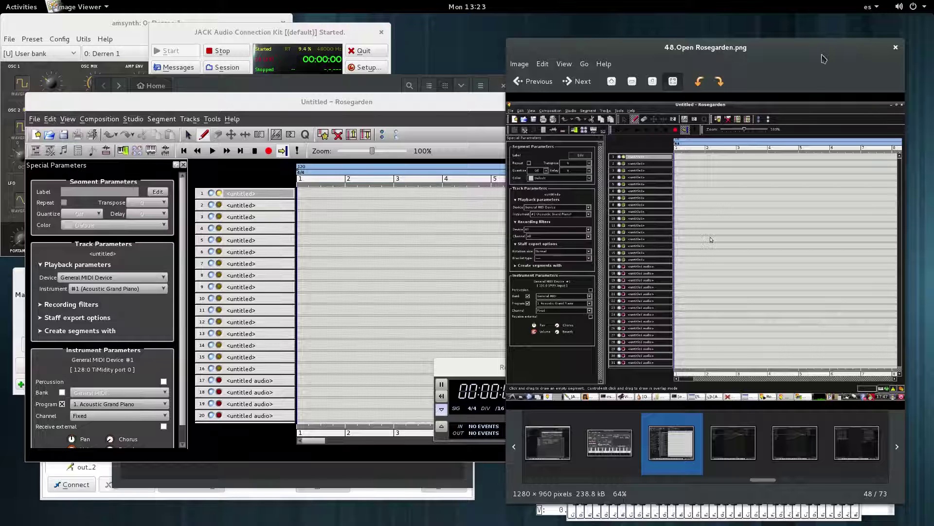
click(582, 89)
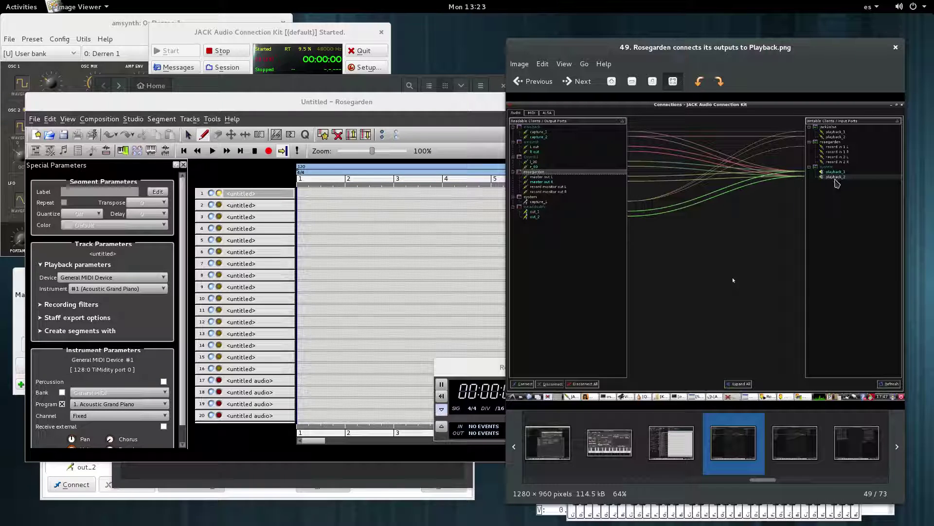
Step: Expand rosegarden's output ports in the JACK Connections window, check how master out L and R connect to system playback, and return to the image viewer
click(119, 494)
scroll(187, 445, down, 1)
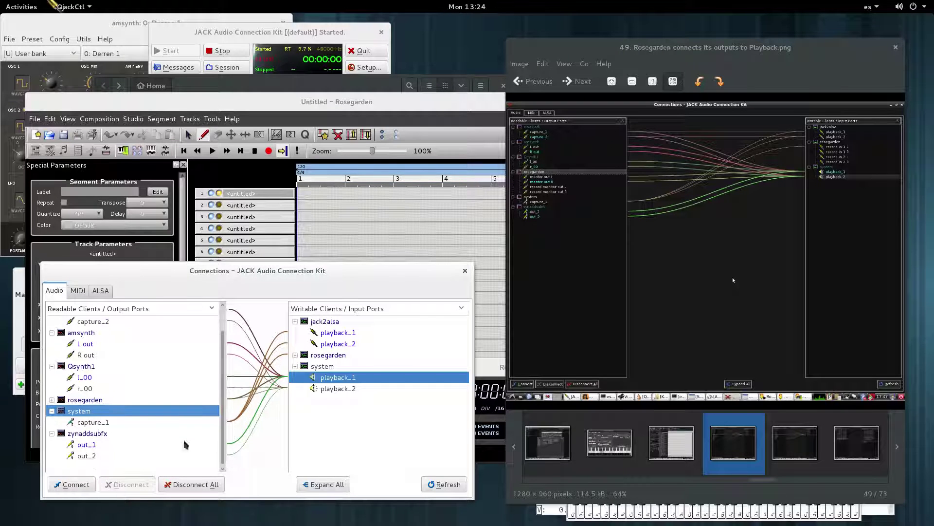
click(51, 399)
click(99, 412)
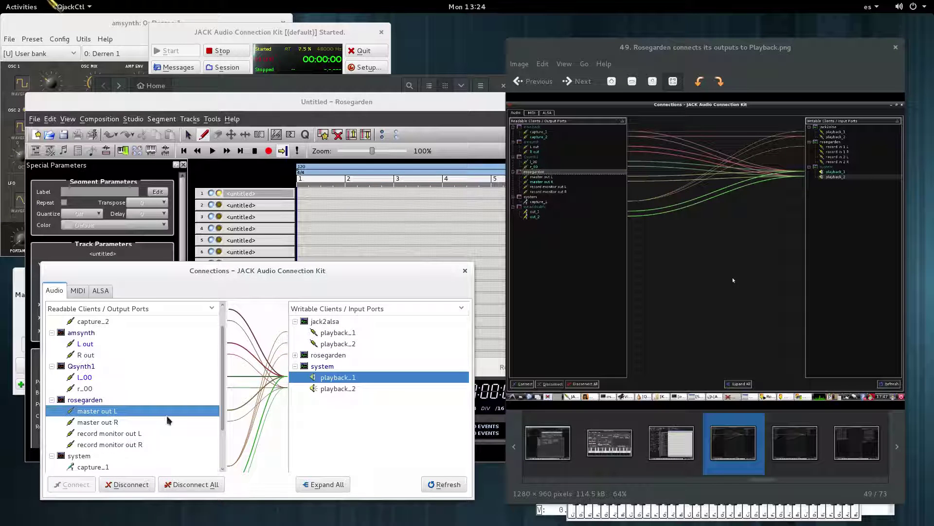
click(117, 426)
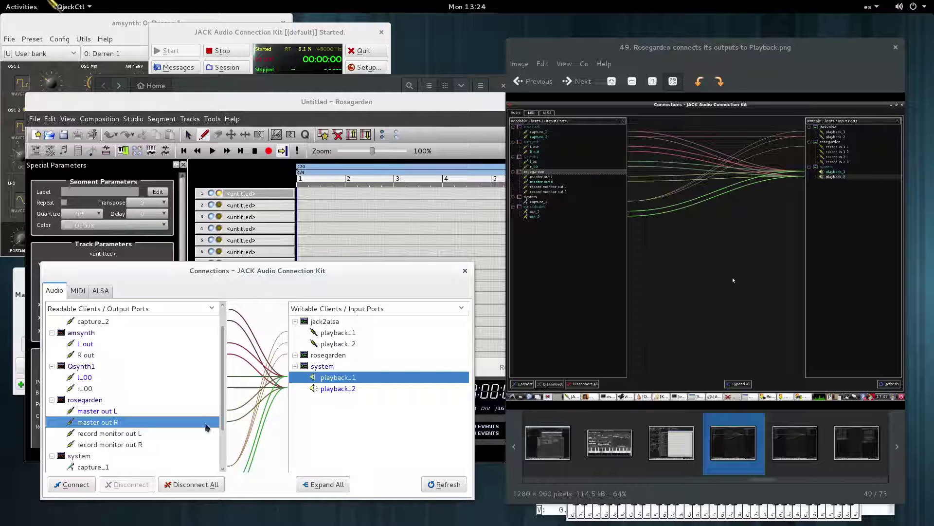
click(343, 389)
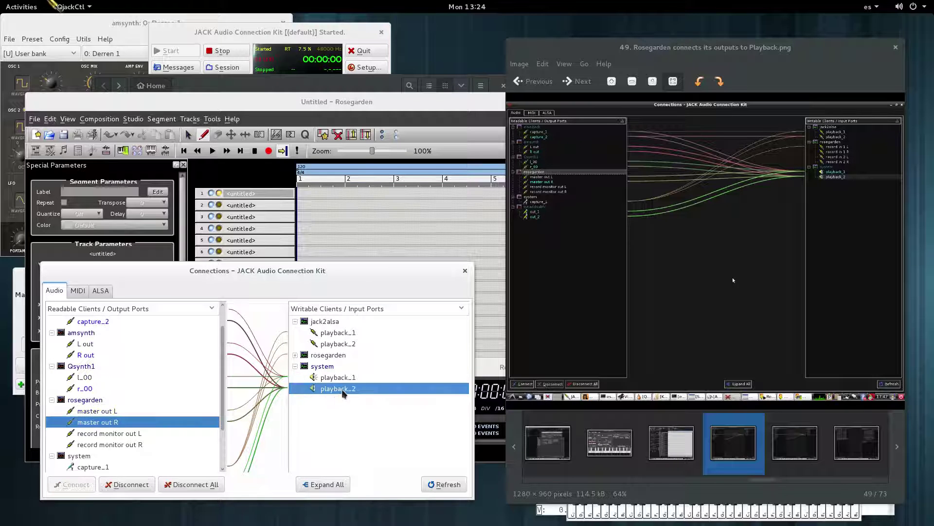
click(343, 380)
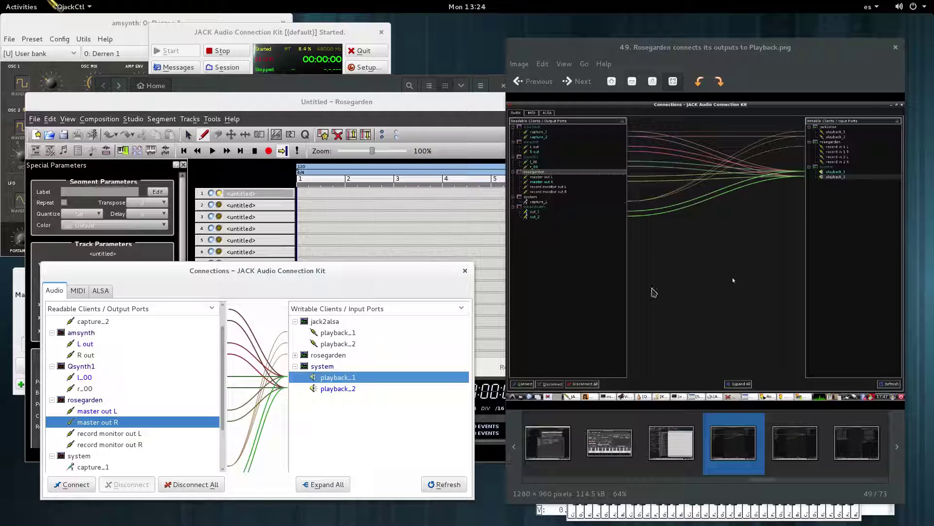
click(656, 52)
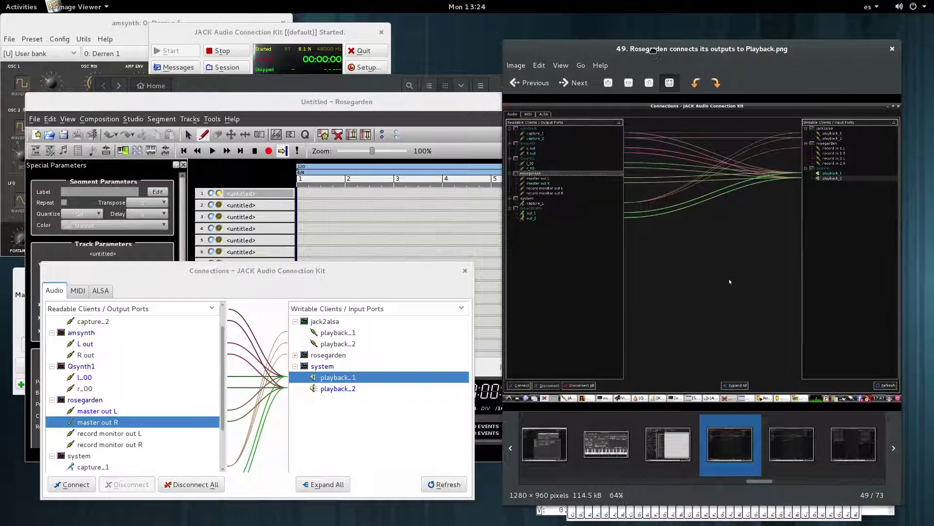
Step: Advance the image viewer to "50. Rosegarden connects its record inputs to system capture outputs (MONO example).png"
drag(654, 50, 658, 50)
click(592, 83)
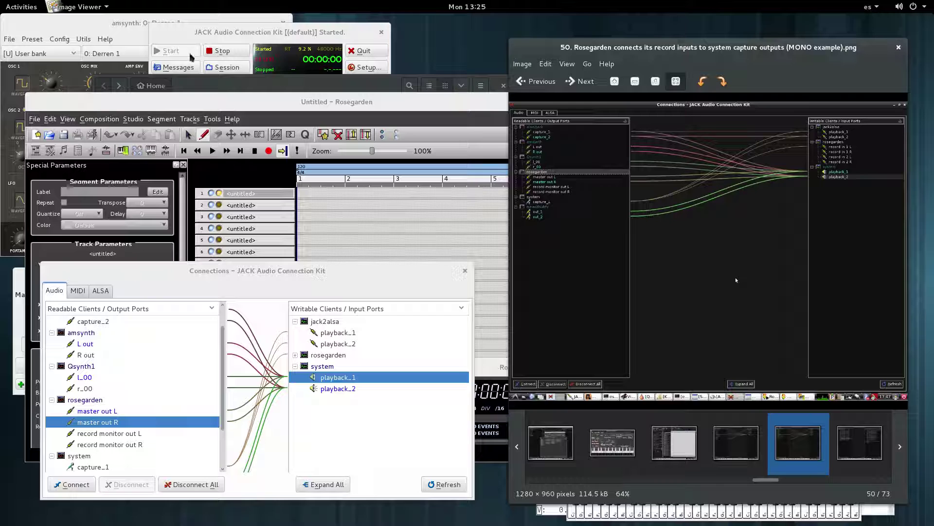
Step: Switch to Rosegarden, open the Manage MIDI Devices dialog, and move it lower so it lines up with the main window's title bar
click(181, 100)
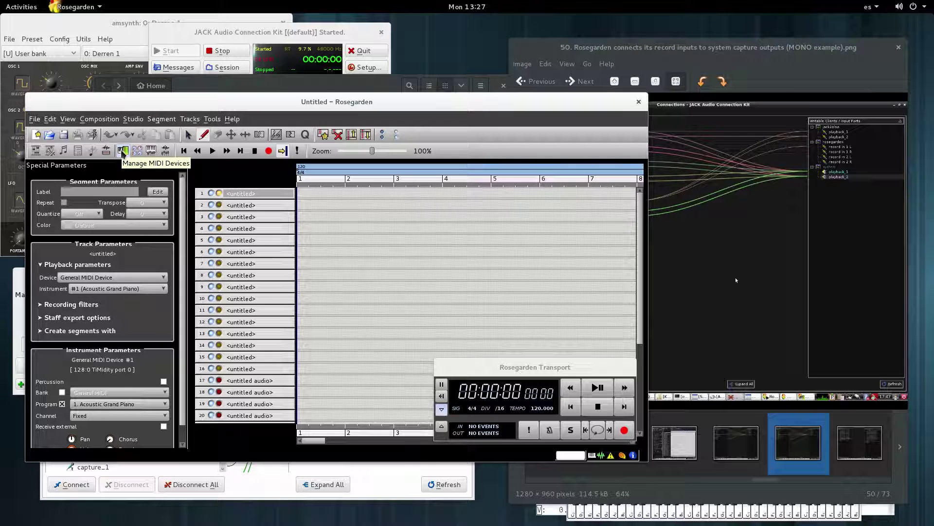
click(123, 152)
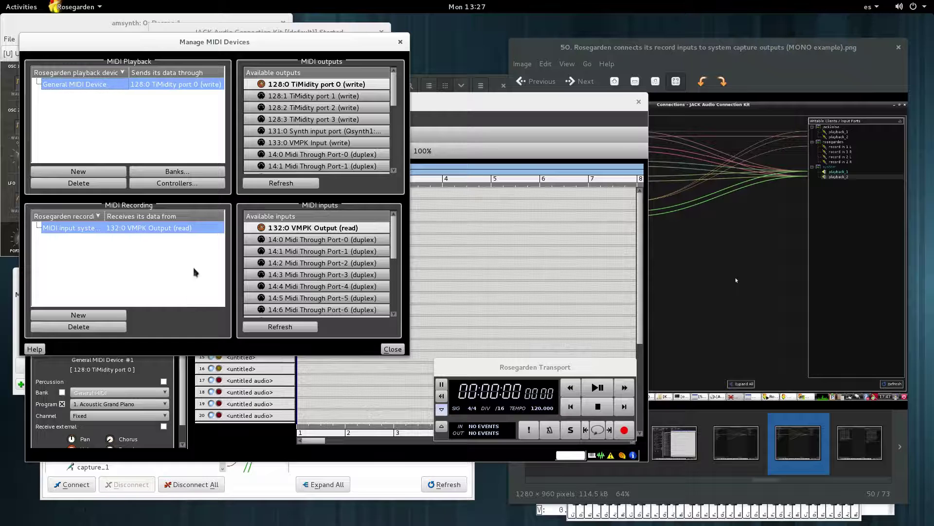
drag(200, 49, 201, 111)
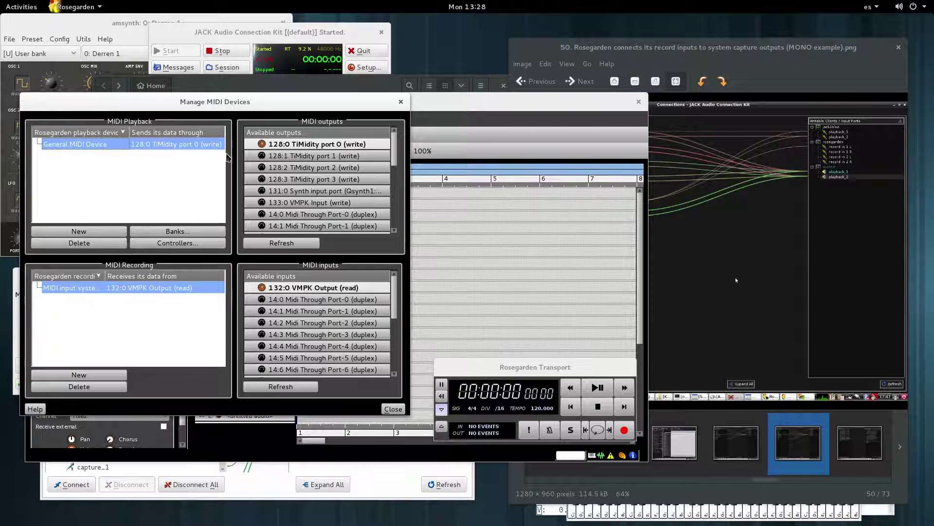
key(super)
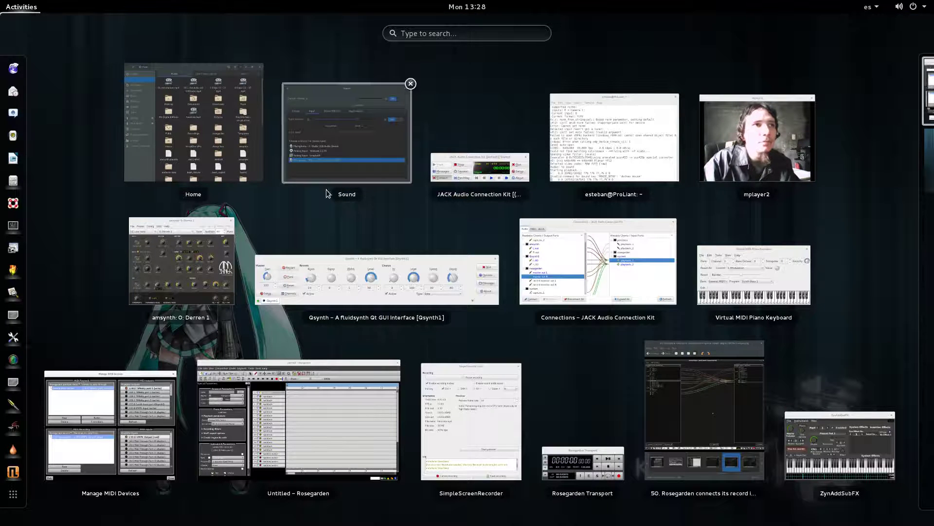
click(124, 374)
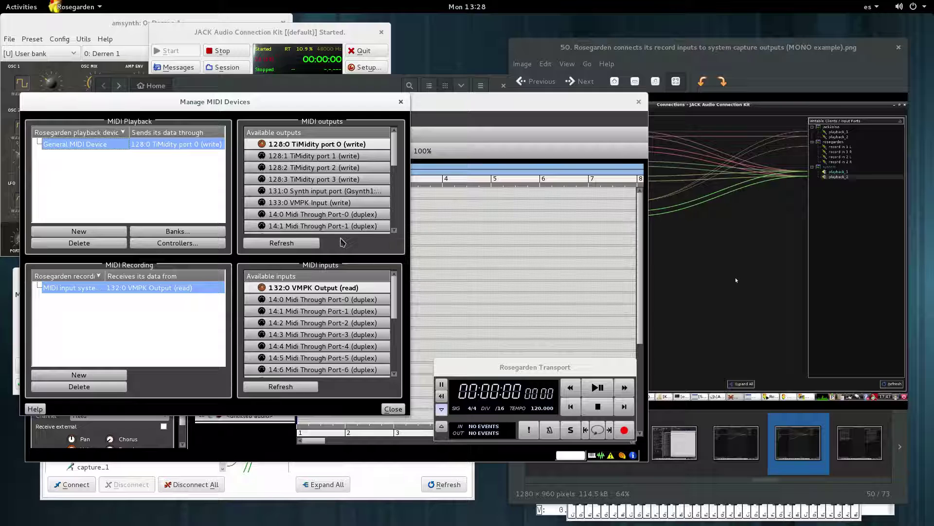
Step: In the JACK audio connections, expand rosegarden's input ports and check record in 1 L and the master out L and R links to system playback
click(267, 490)
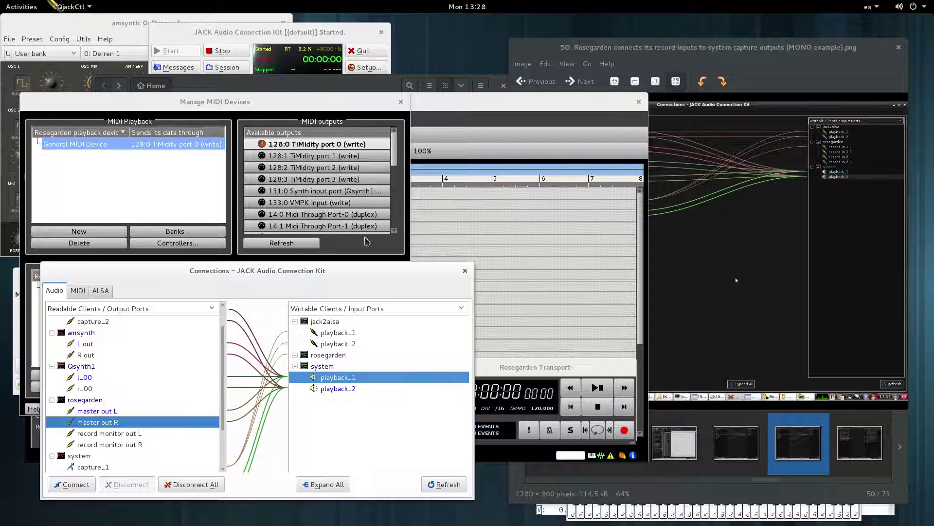
scroll(126, 434, down, 2)
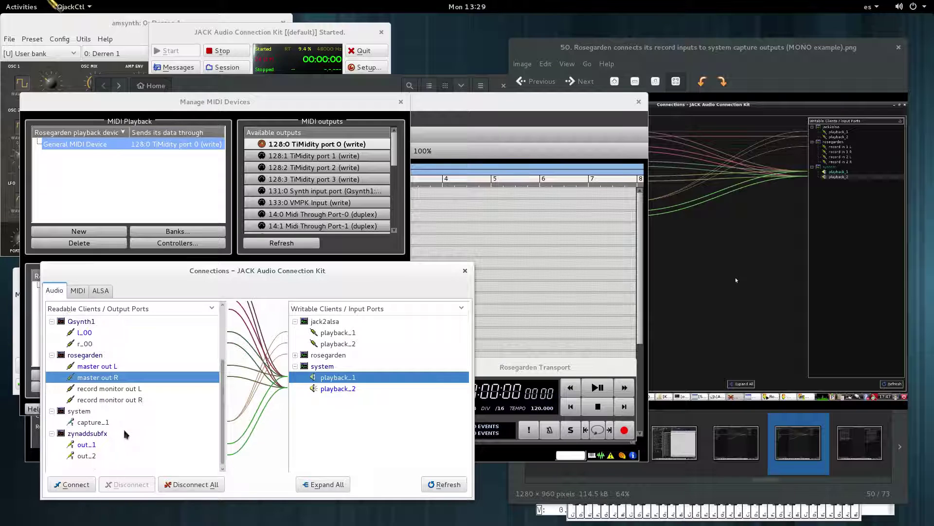
click(295, 355)
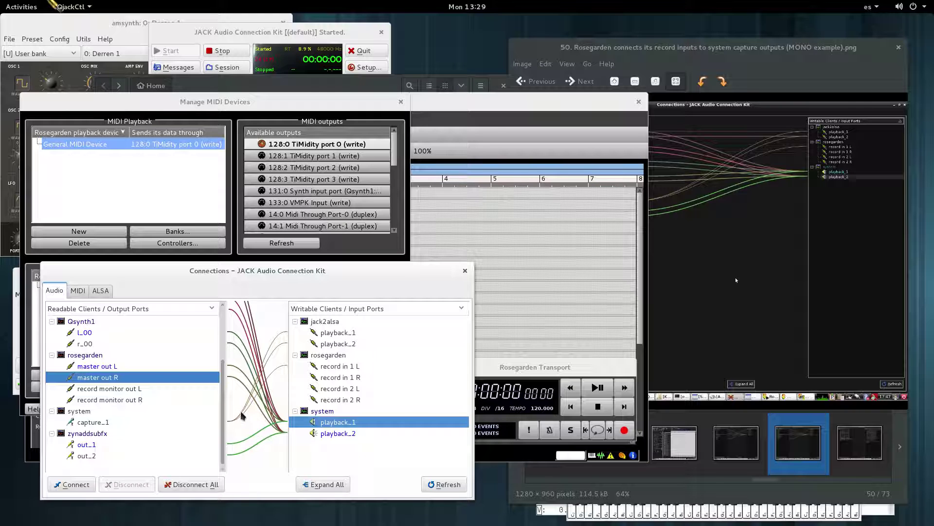
click(333, 368)
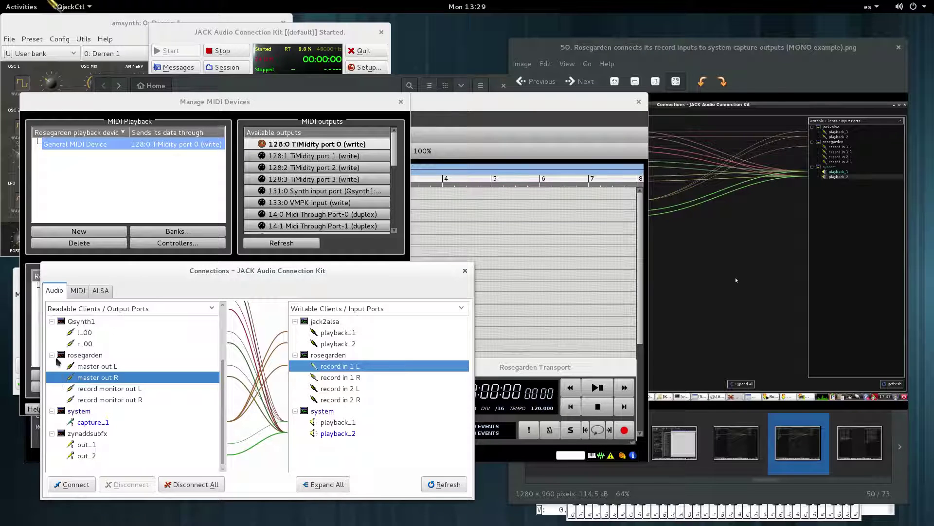
click(104, 366)
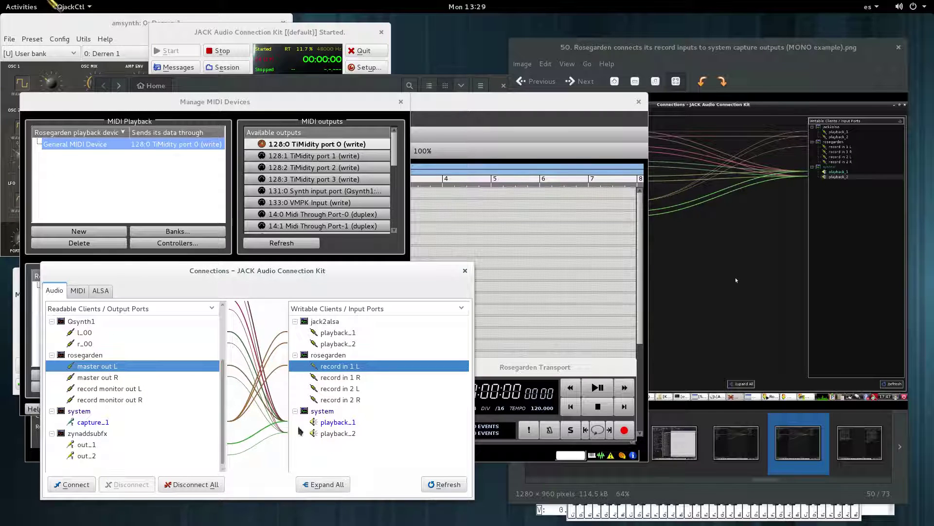
click(339, 423)
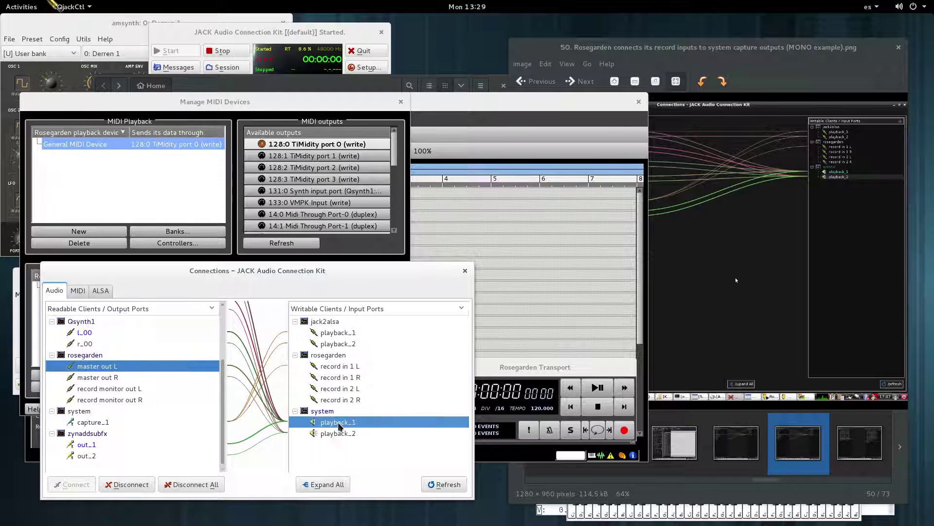
click(100, 378)
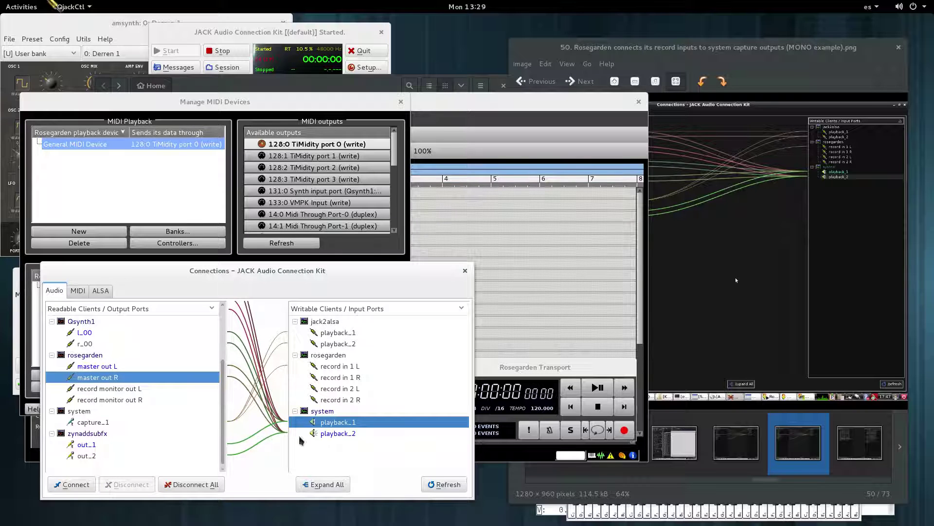
click(325, 435)
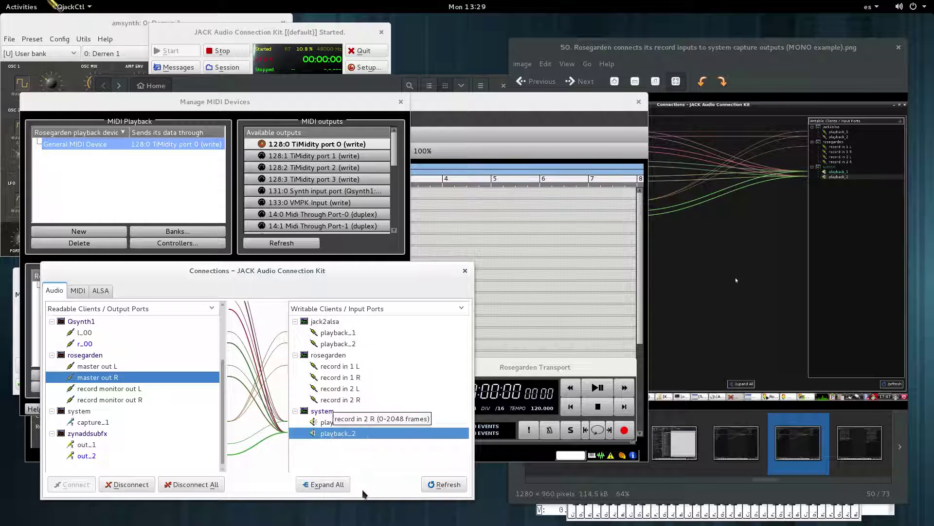
Step: Show the JACK MIDI connections, select rosegarden's external controller input port, and maximize the Connections window
click(78, 290)
scroll(165, 404, down, 1)
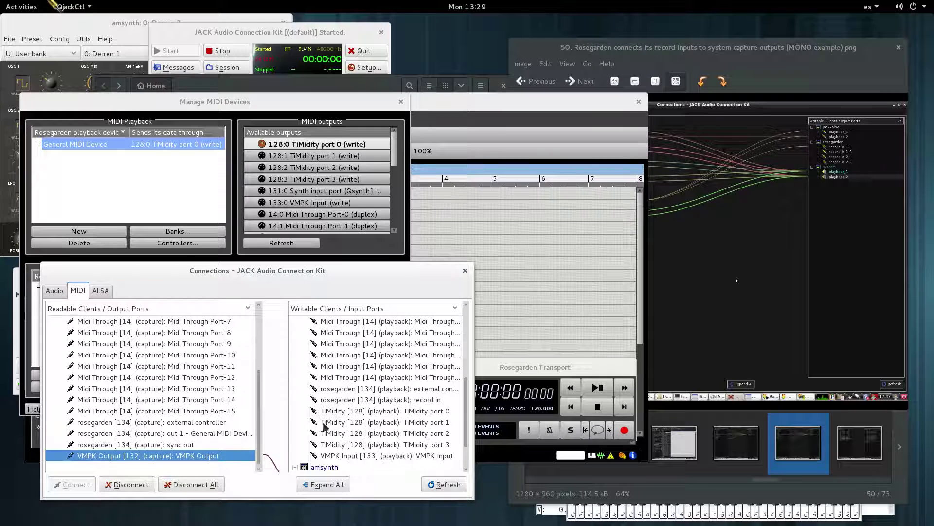
scroll(326, 427, down, 1)
click(331, 444)
scroll(347, 433, up, 2)
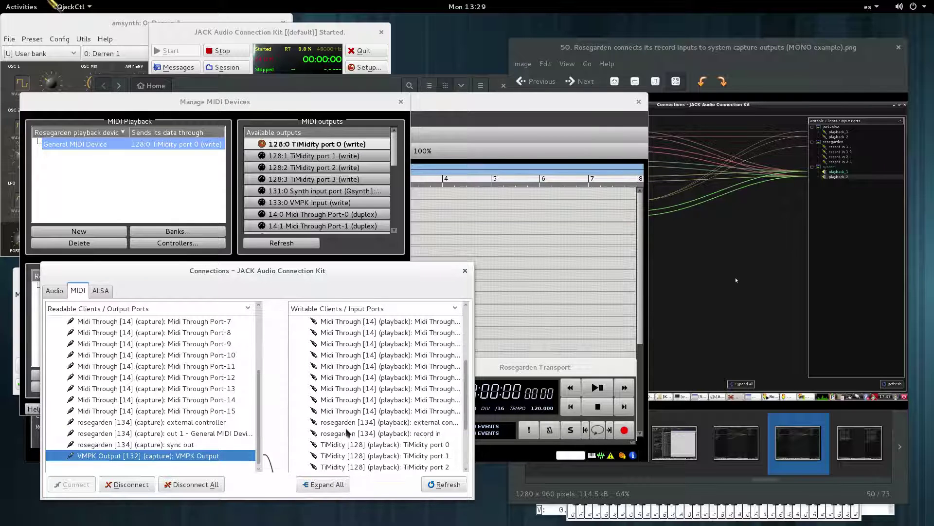
click(343, 424)
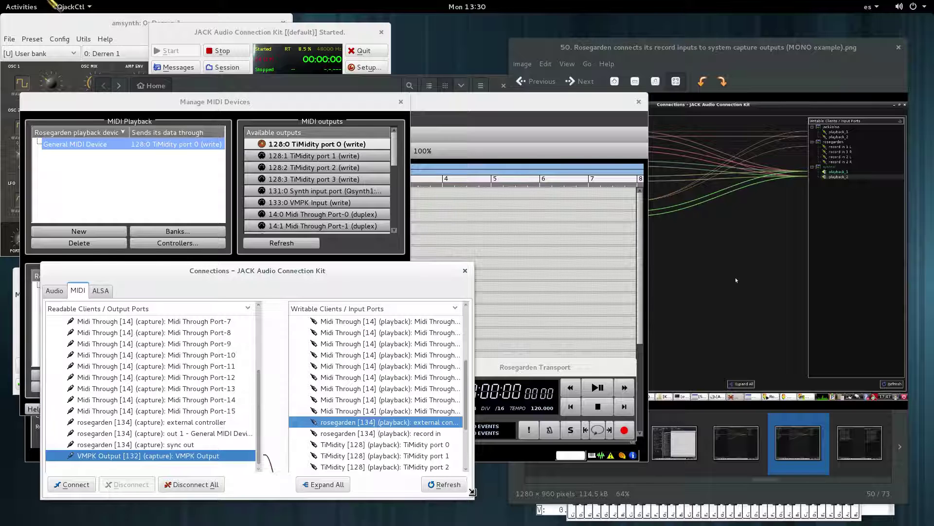
double_click(384, 268)
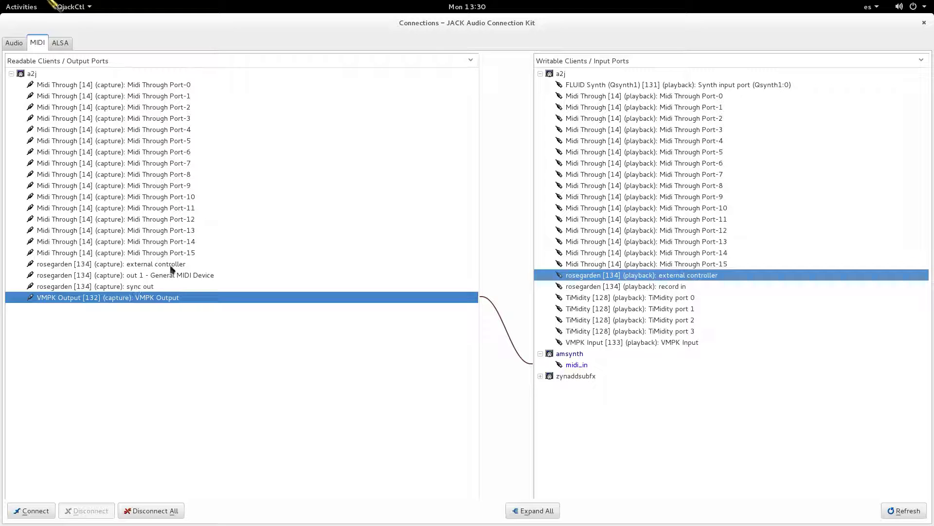
Step: Check rosegarden's external controller and out 1 - General MIDI Device outputs and its record in input, and restore the Connections window's size
click(174, 265)
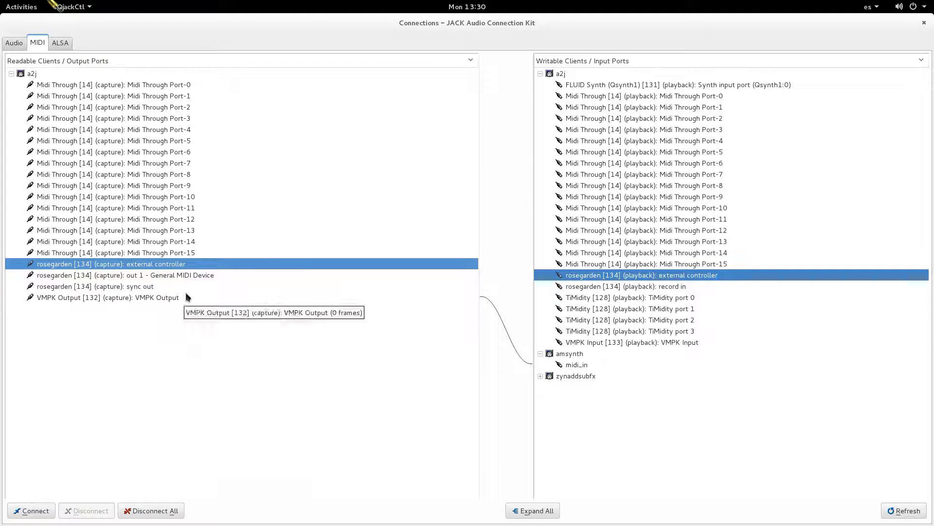
click(166, 278)
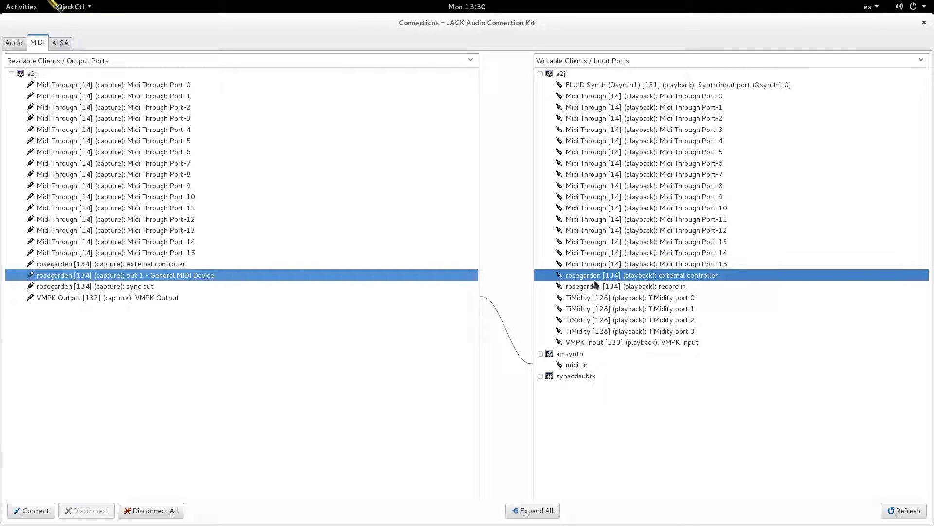
click(577, 289)
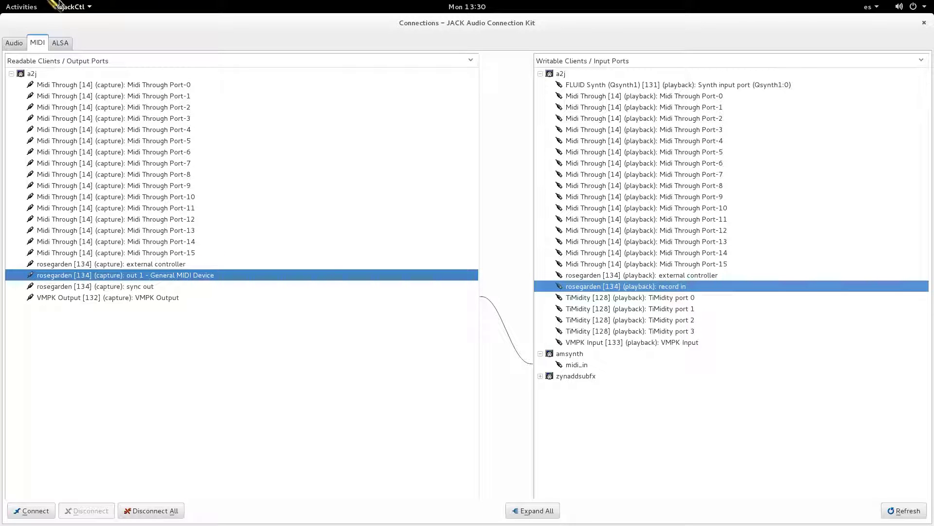
double_click(313, 19)
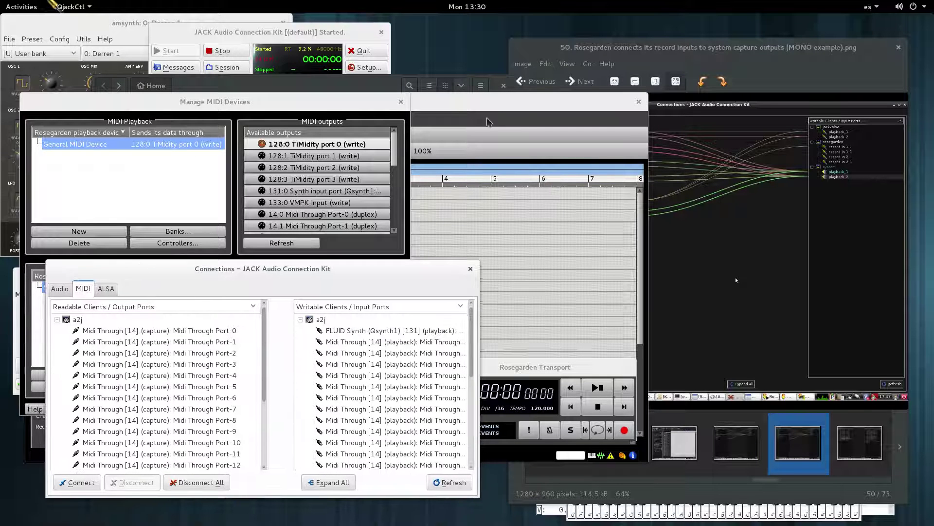
Step: Return to the image viewer and advance through image 51 to "52.In ALSA Rosegarden output connects with working VMPK.png"
click(810, 44)
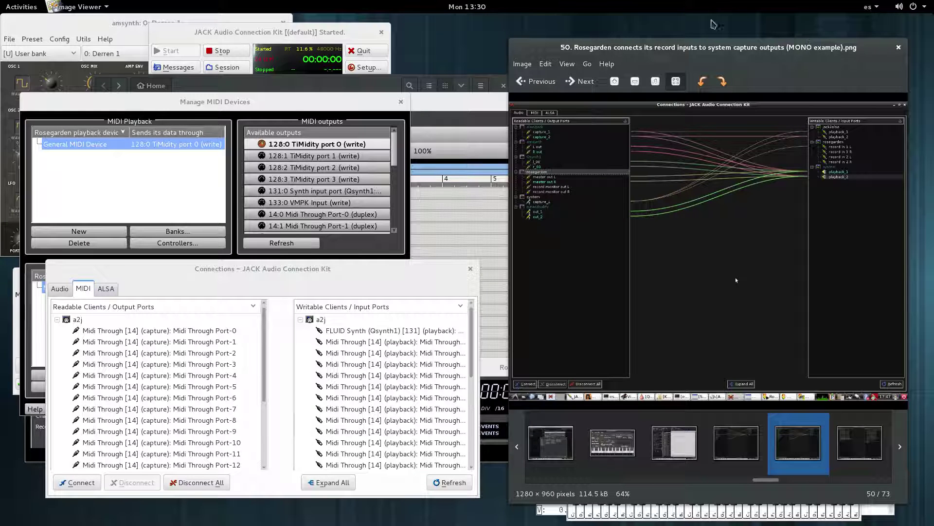
click(586, 82)
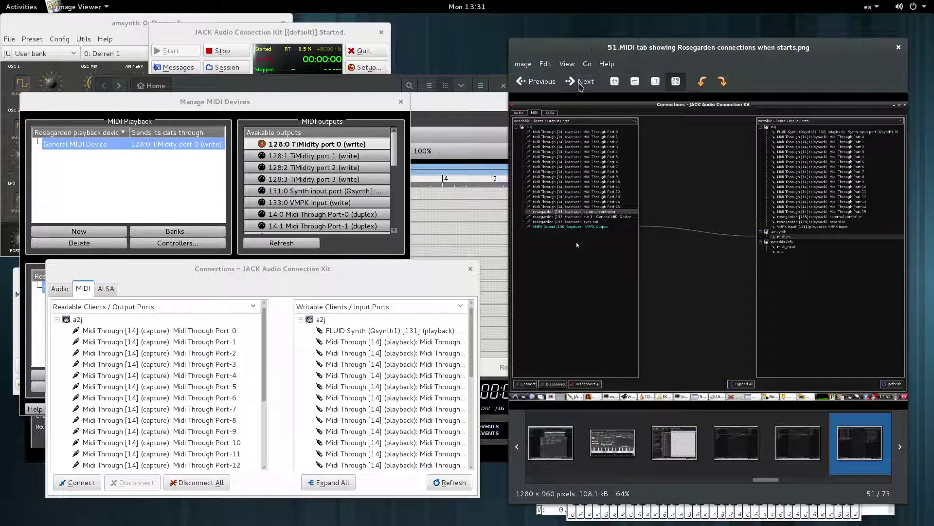
click(580, 81)
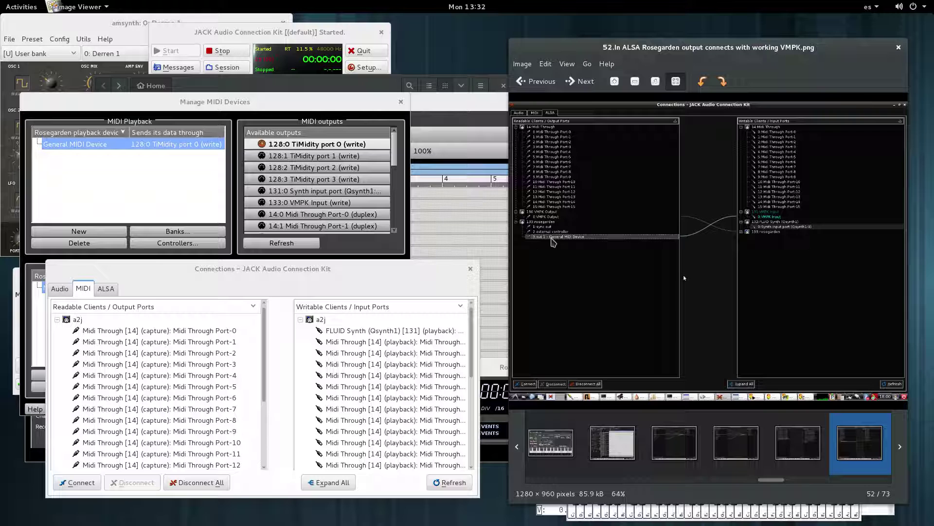
Step: Compare the JACK audio links of rosegarden's master out R and L ports with those of the system capture_1 port
click(60, 289)
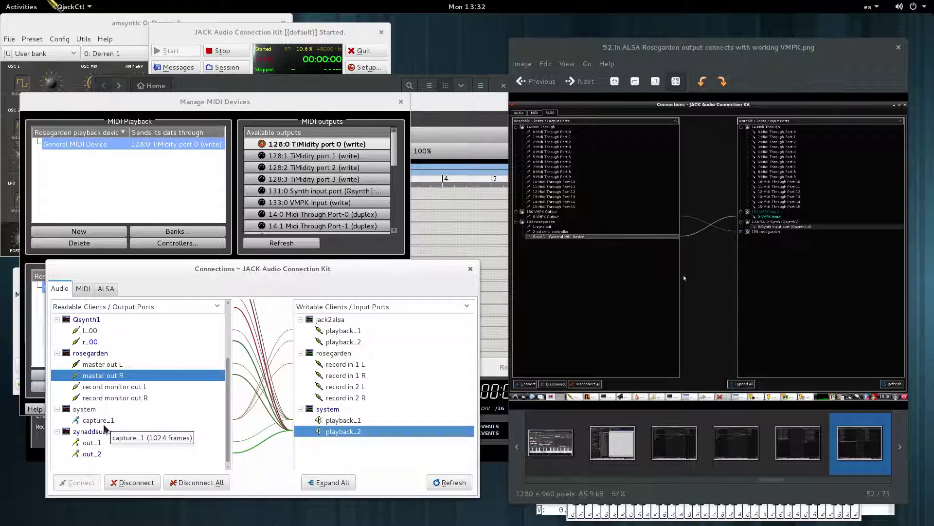
click(103, 423)
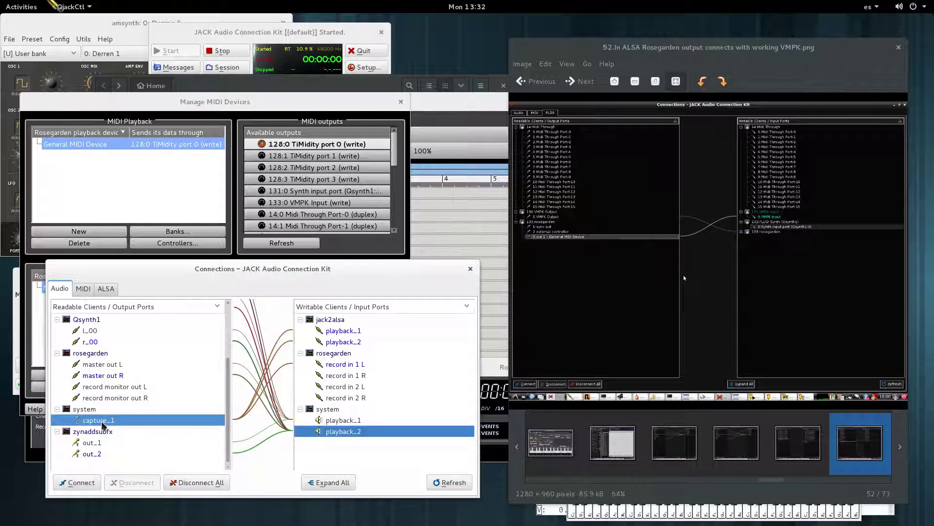
click(110, 377)
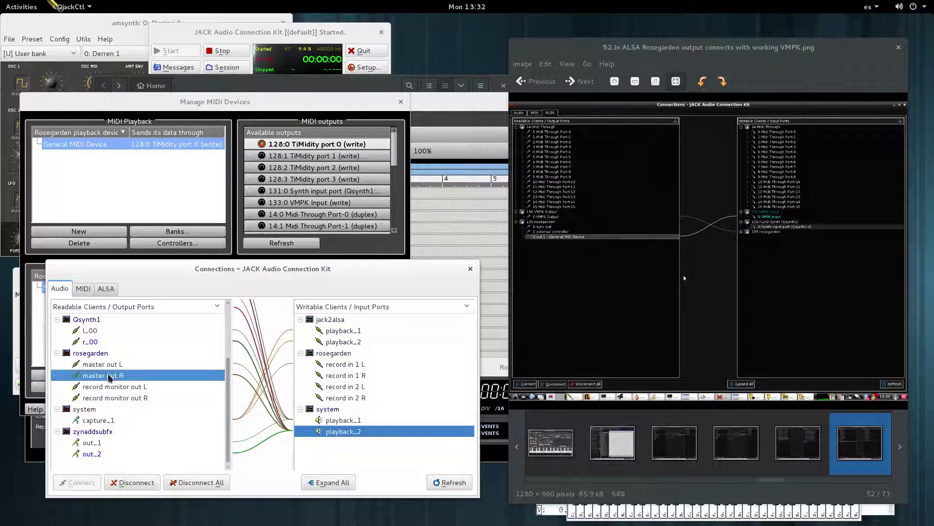
click(110, 365)
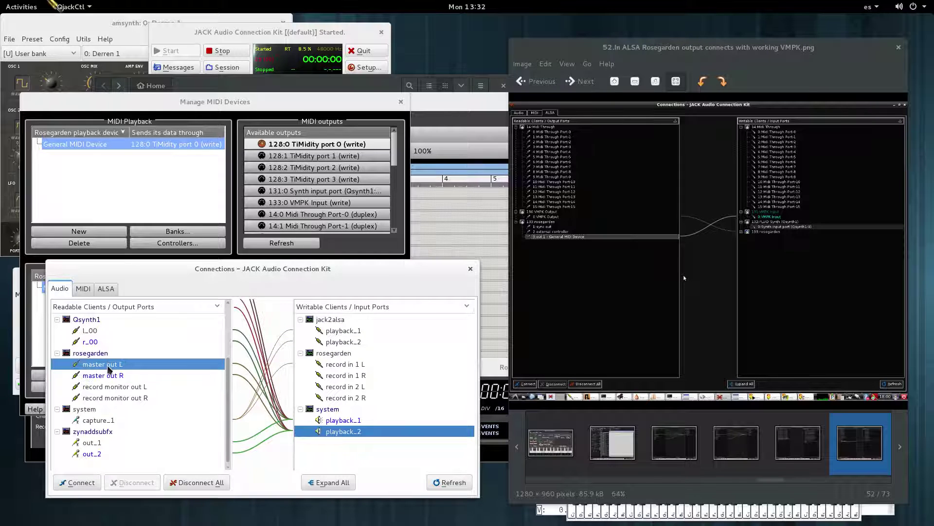
click(108, 423)
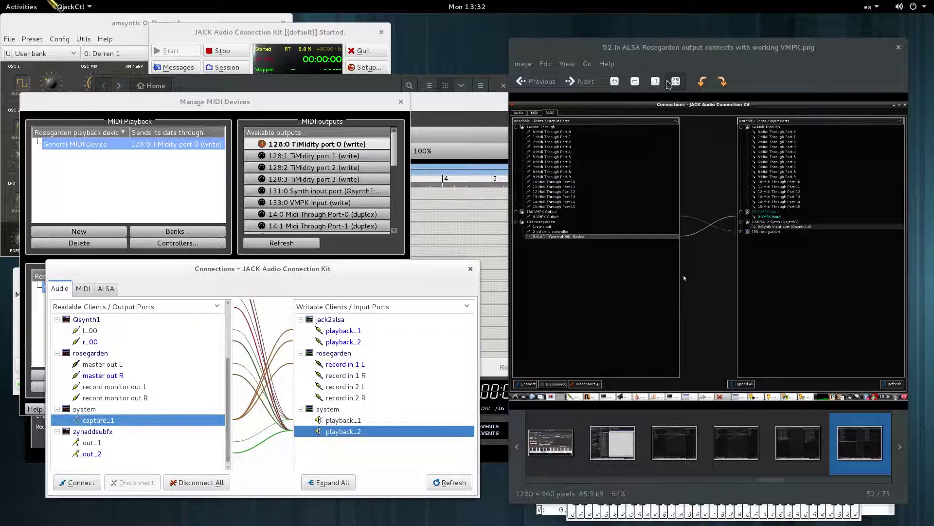
Step: Go back in the image viewer to image 50 about Rosegarden's record inputs and the system capture outputs
click(676, 49)
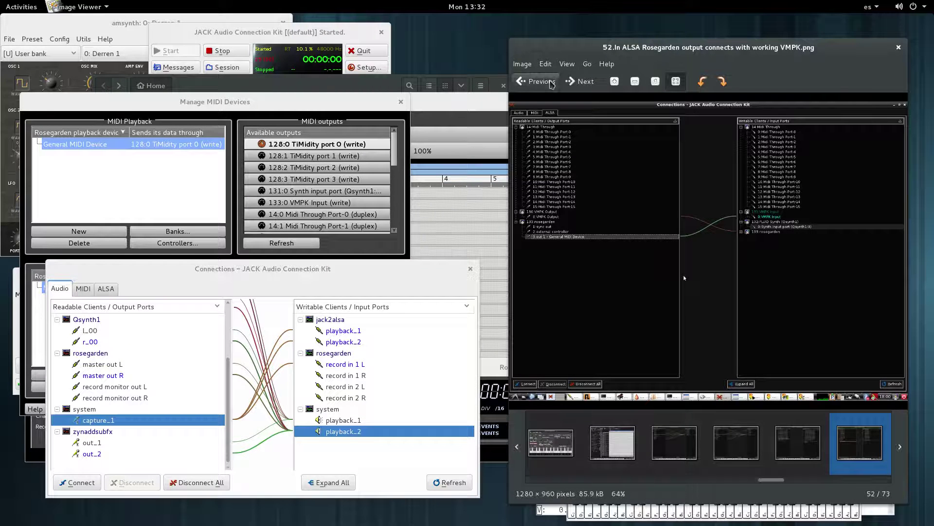
click(552, 82)
click(552, 82)
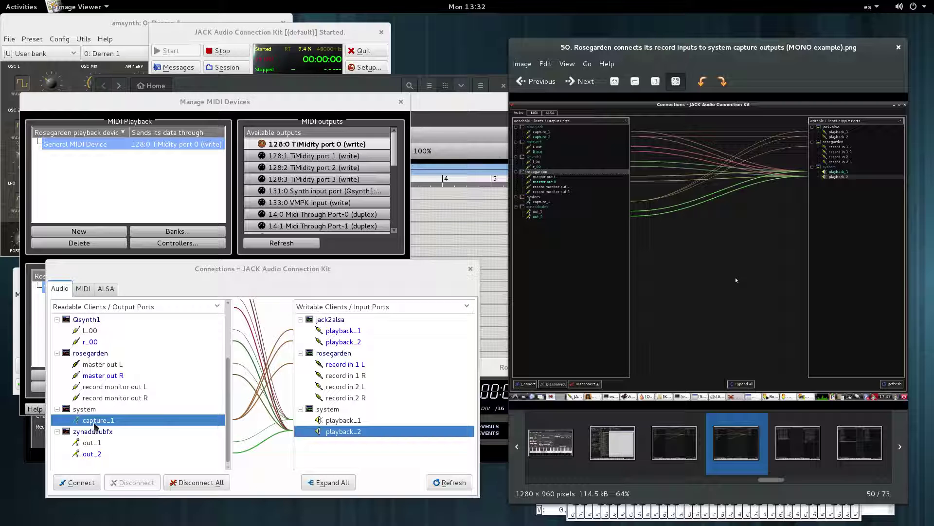
Step: Check how system capture_1 links to rosegarden's record in 1 L and record in 1 R, and show the overview of open windows
click(350, 369)
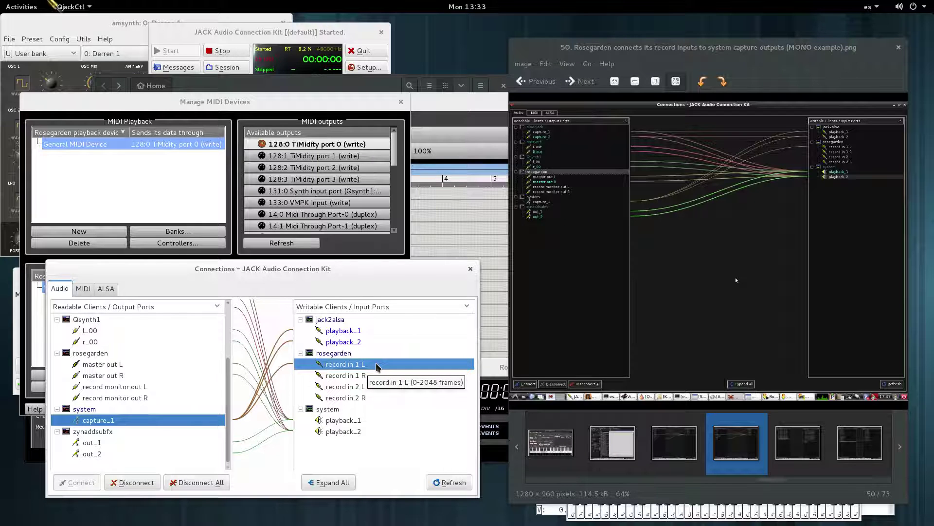
click(371, 378)
click(370, 365)
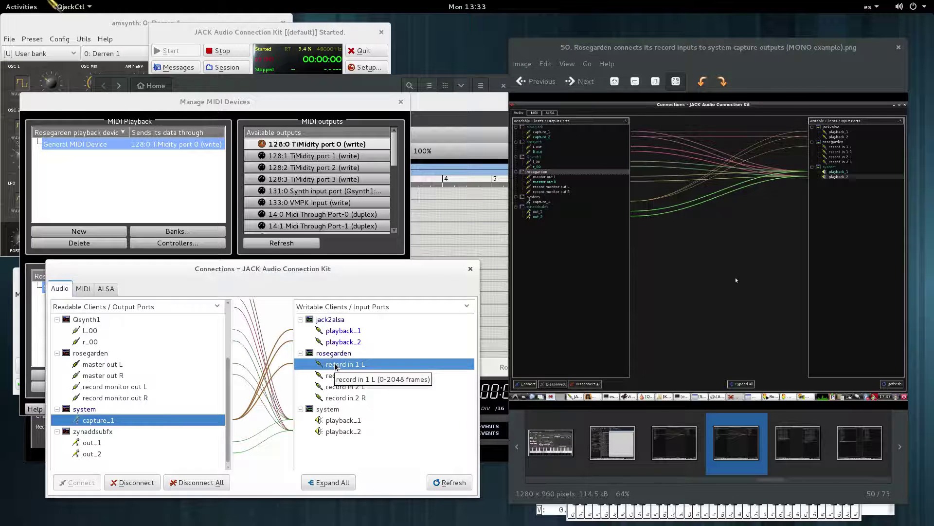
key(super)
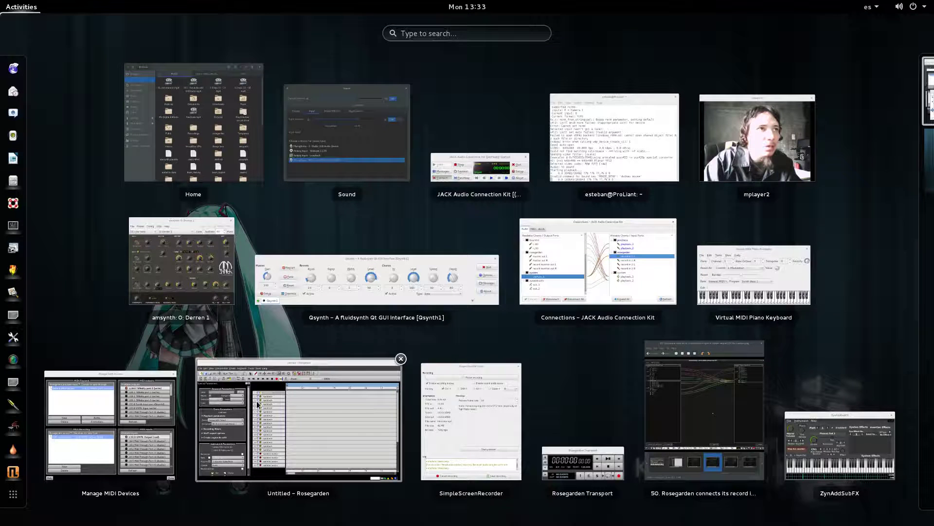
Step: Switch to the Sound settings and check which output device is chosen
click(326, 85)
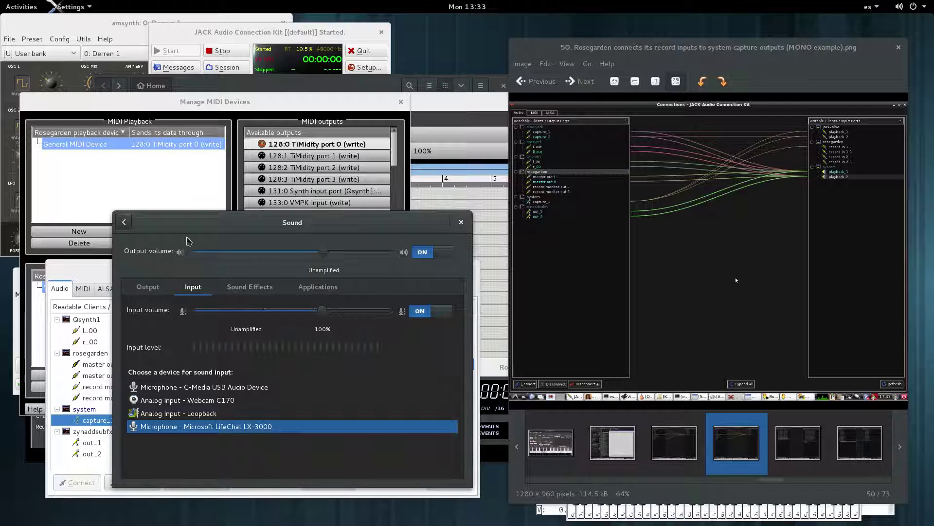
click(148, 287)
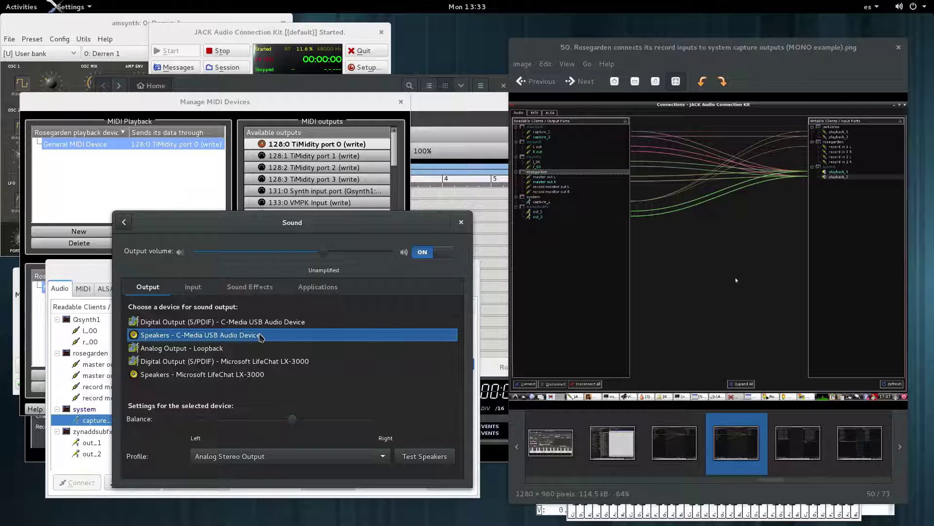
Step: Return to the JACK Connections window and connect system capture_1 to rosegarden's record in 1 R
click(96, 269)
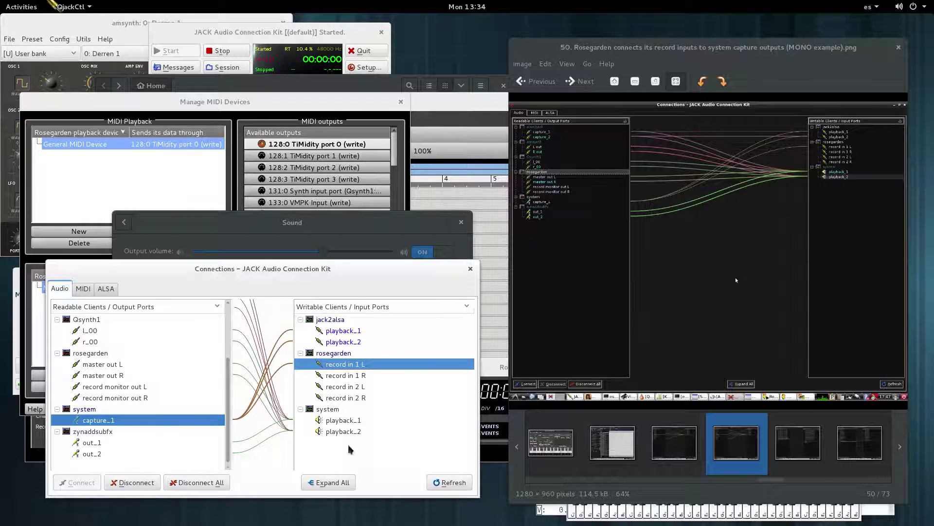
click(336, 377)
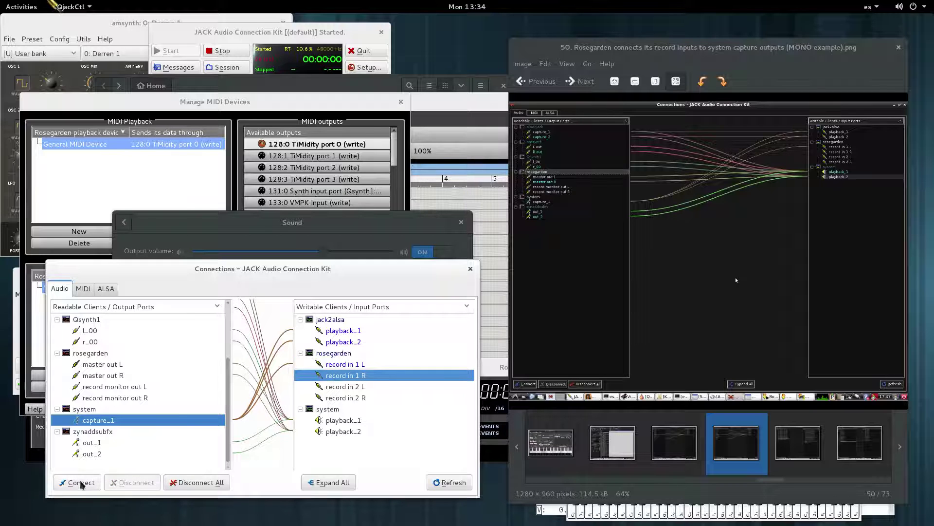
click(81, 481)
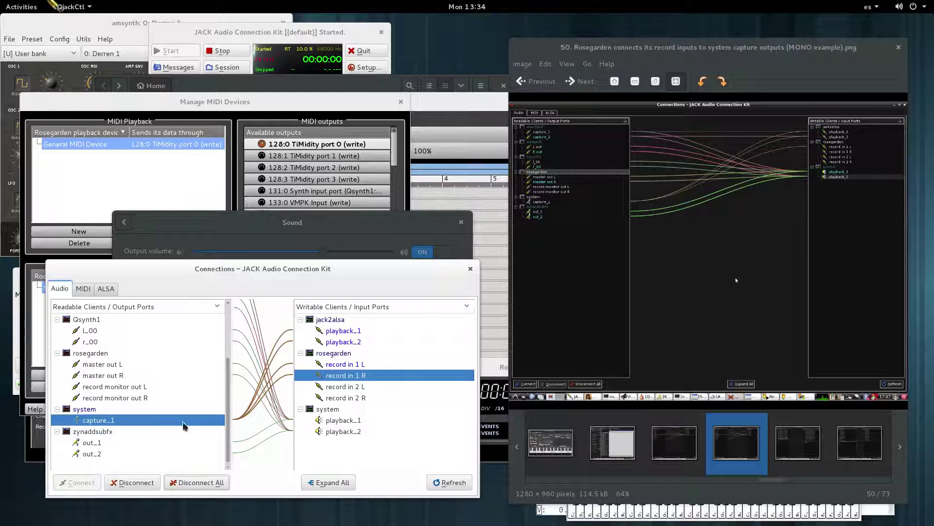
Step: Compare the audio links from system capture_1 to rosegarden's record in 1 L and record in 1 R
click(339, 366)
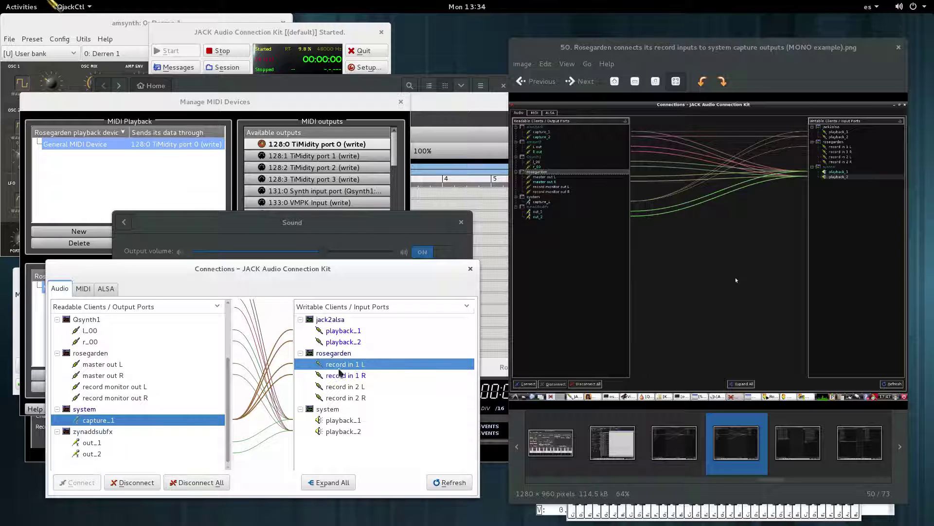
click(342, 374)
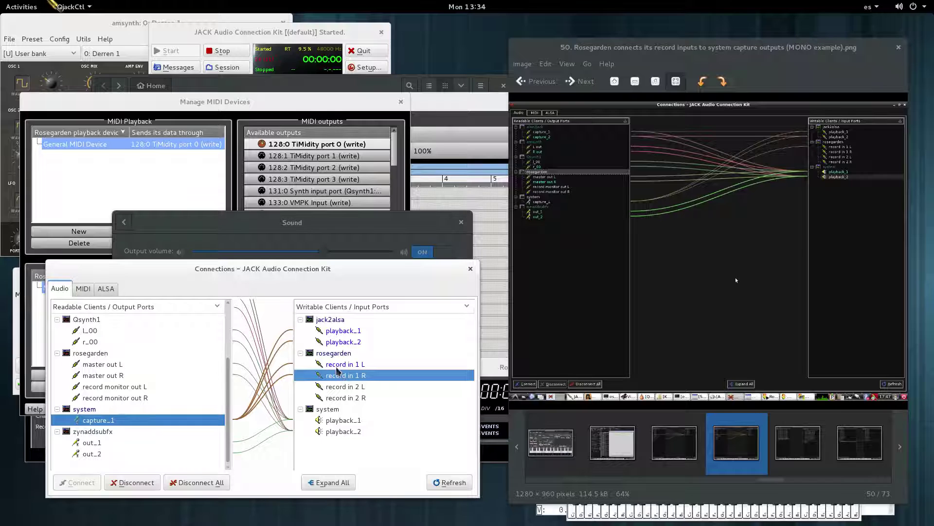
click(327, 365)
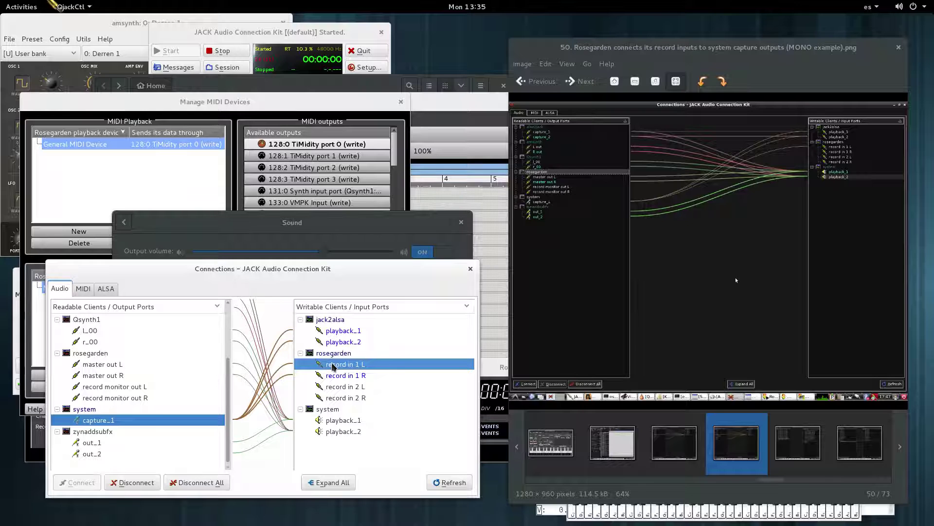
click(336, 376)
click(336, 365)
click(340, 374)
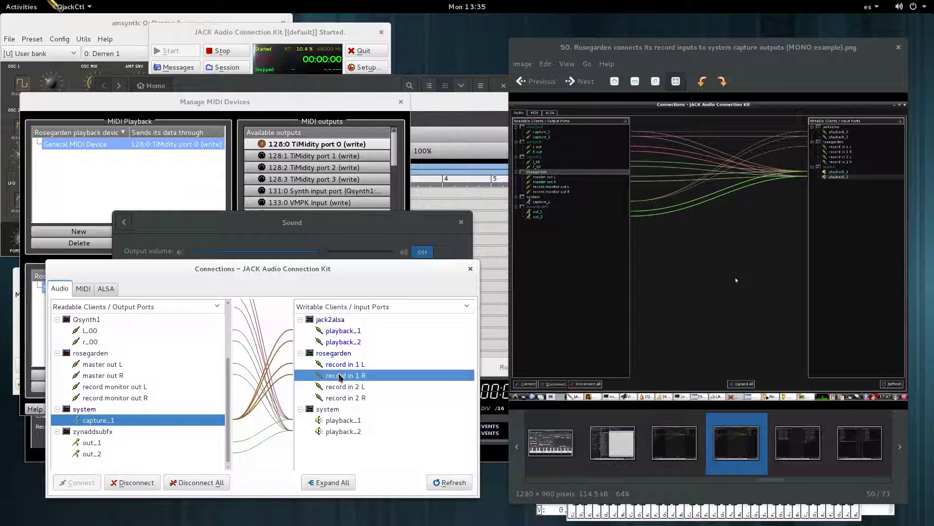
Step: Search the desktop's applications for "Auda" to show Audacity, and clear the search without launching it
key(super)
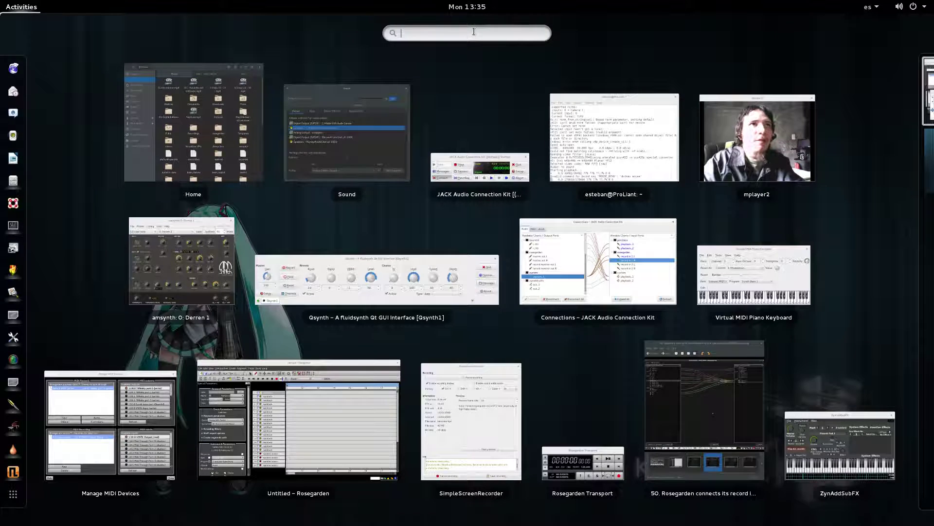
text(A)
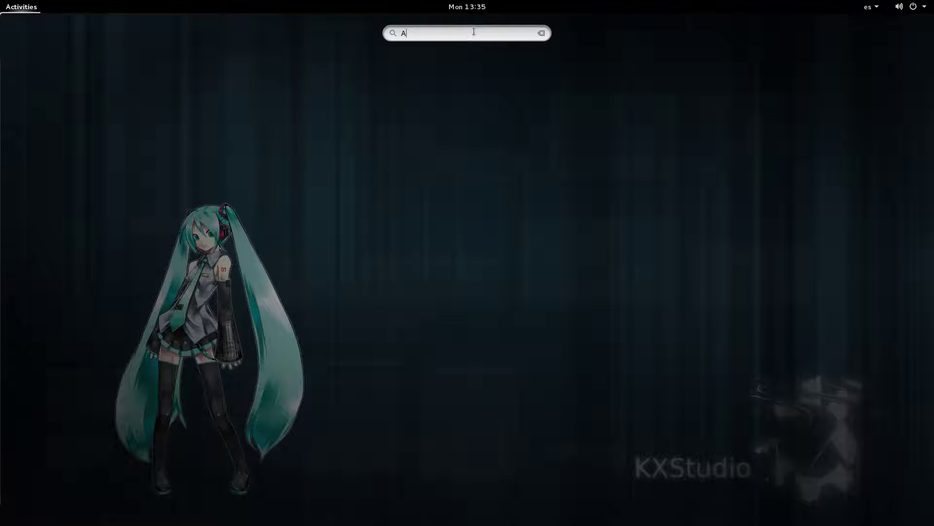
text(uda)
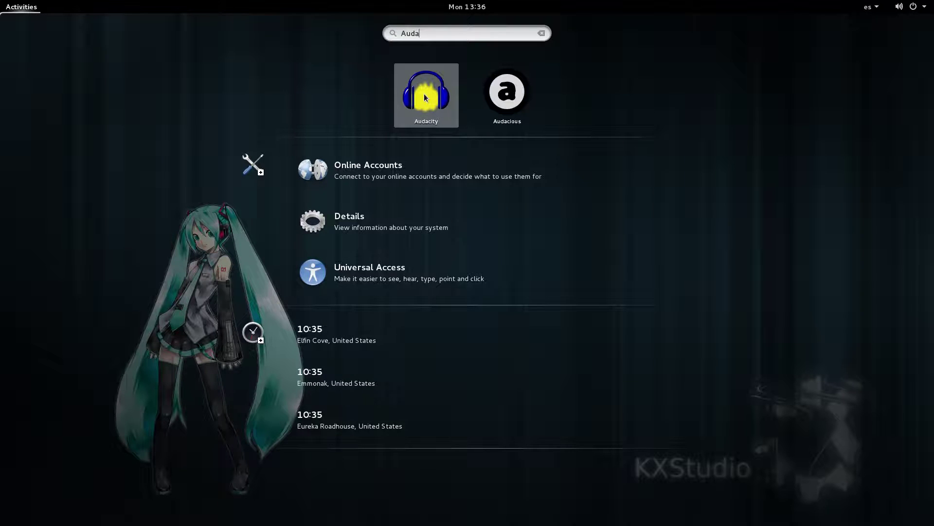
key(Escape)
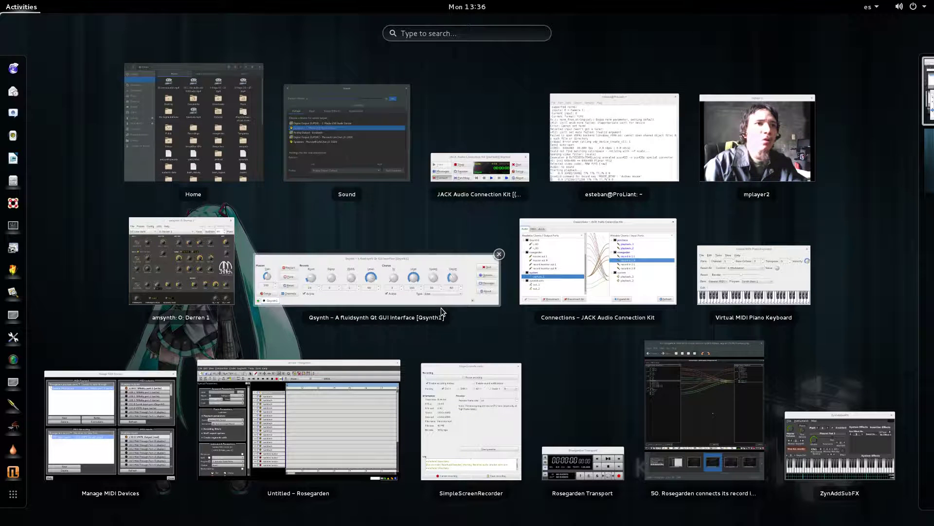
Step: Switch to SimpleScreenRecorder to check the recording information, and minimize its window
click(492, 418)
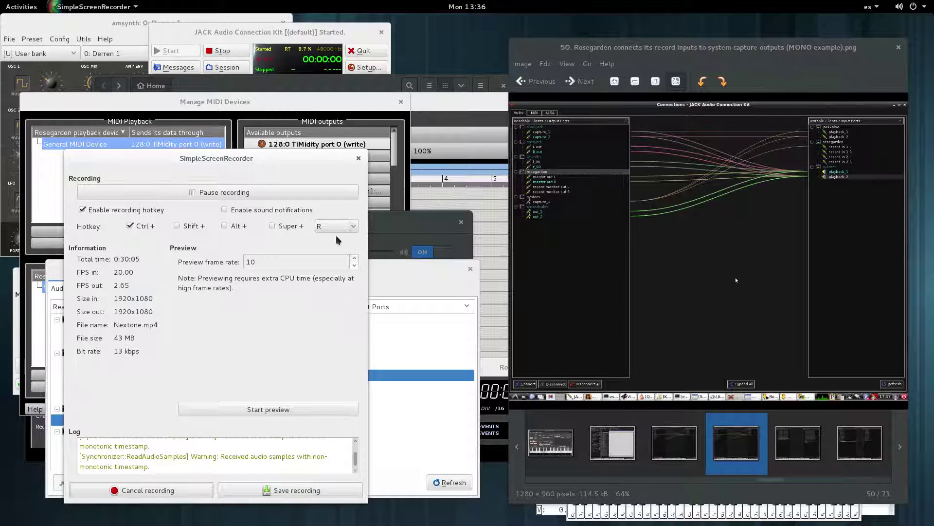
right_click(301, 157)
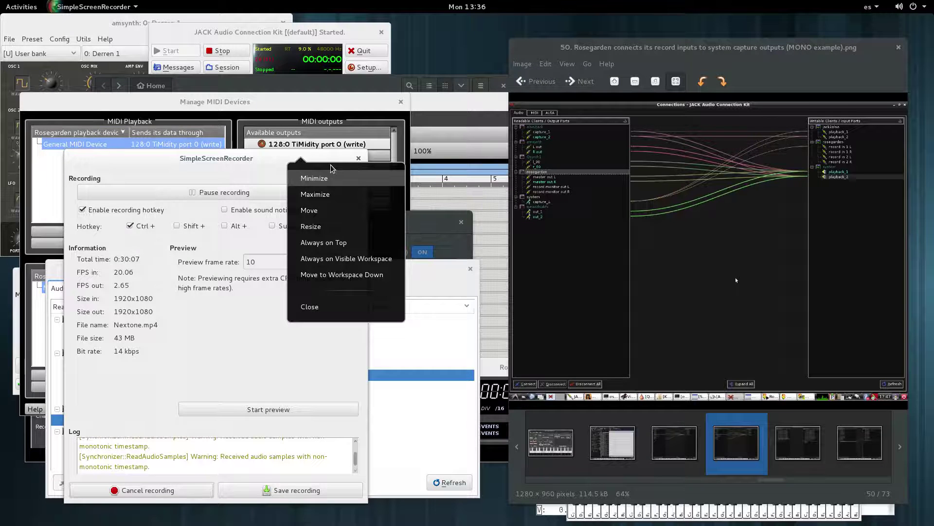
click(330, 178)
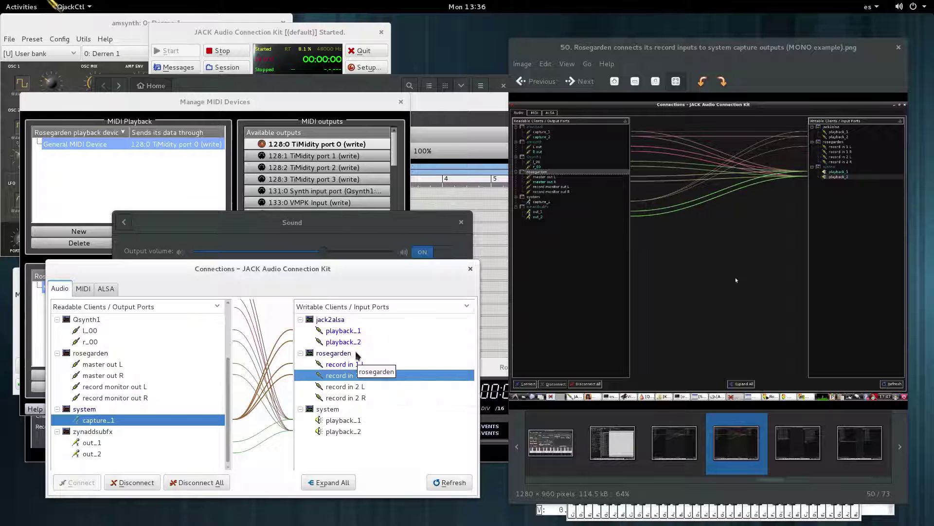
Step: Recheck rosegarden's record in 1 L and R ports, and advance the image viewer to "52.In ALSA Rosegarden output connects with working VMPK.png"
click(334, 365)
click(339, 374)
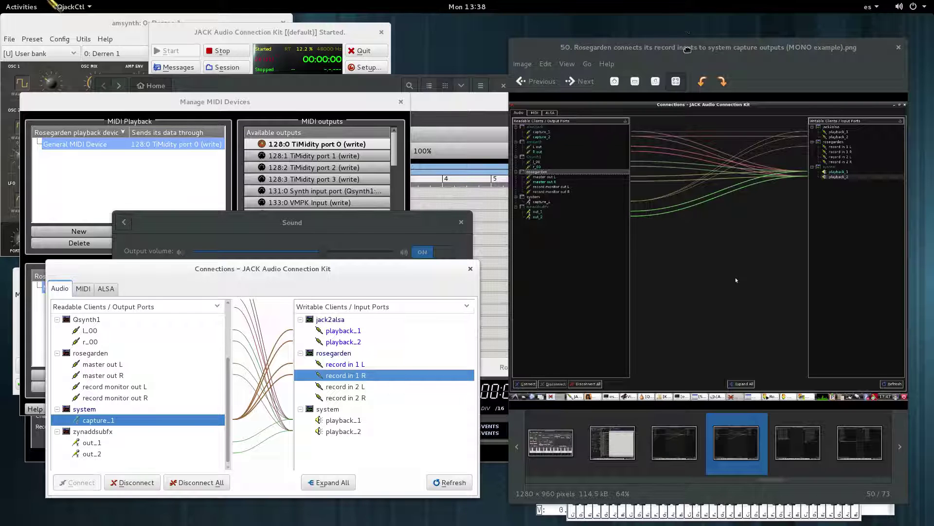
click(687, 50)
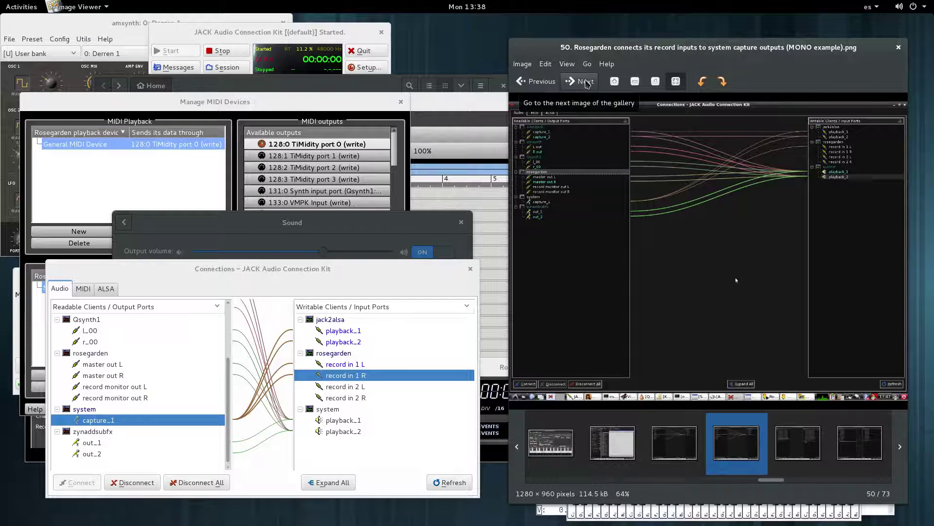
click(587, 84)
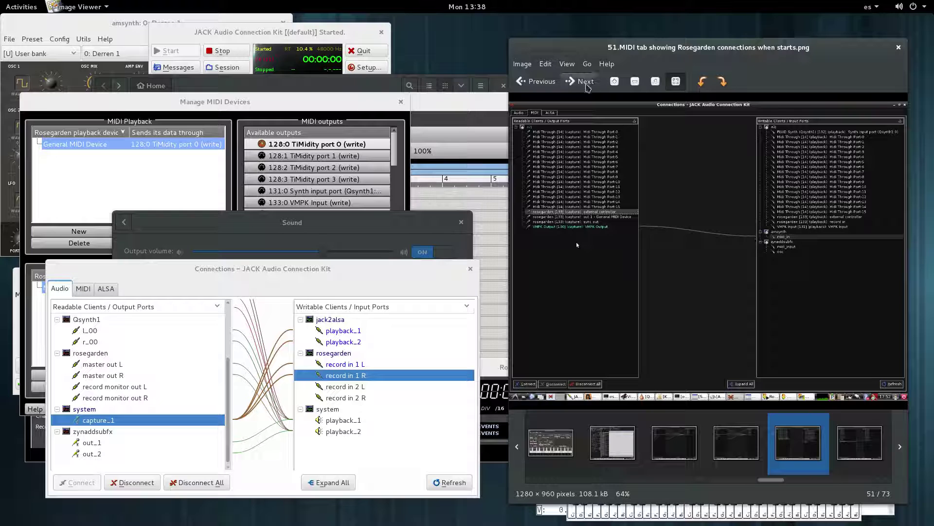
click(586, 83)
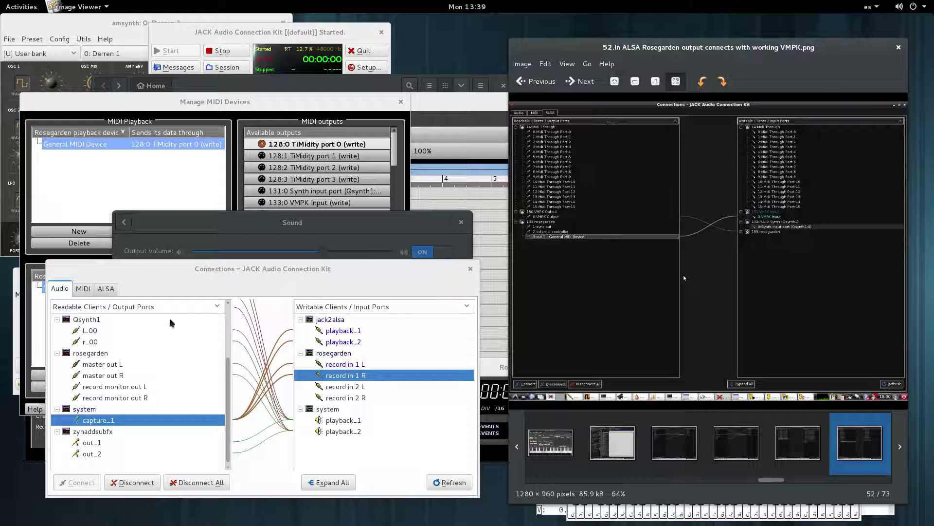
Step: Show the ALSA connections and expand the rosegarden client among both the readable and the writable clients
click(104, 291)
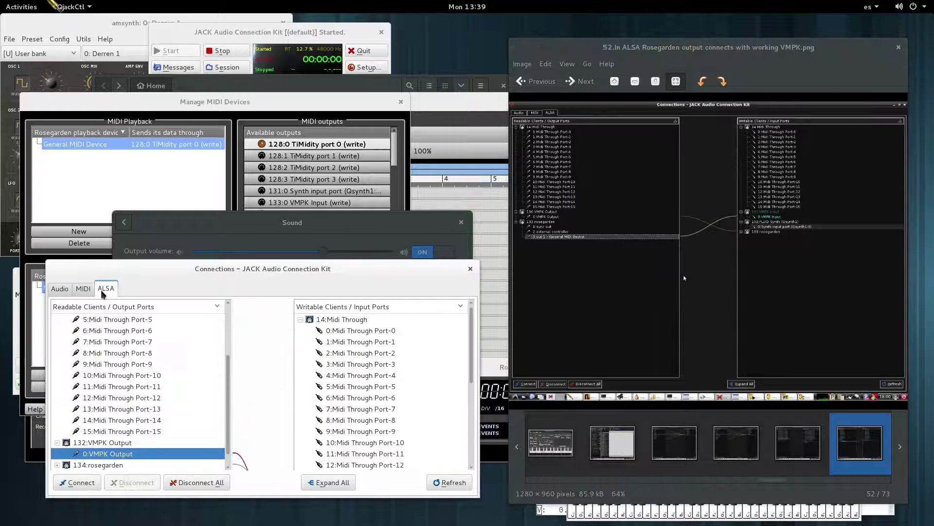
scroll(125, 443, down, 1)
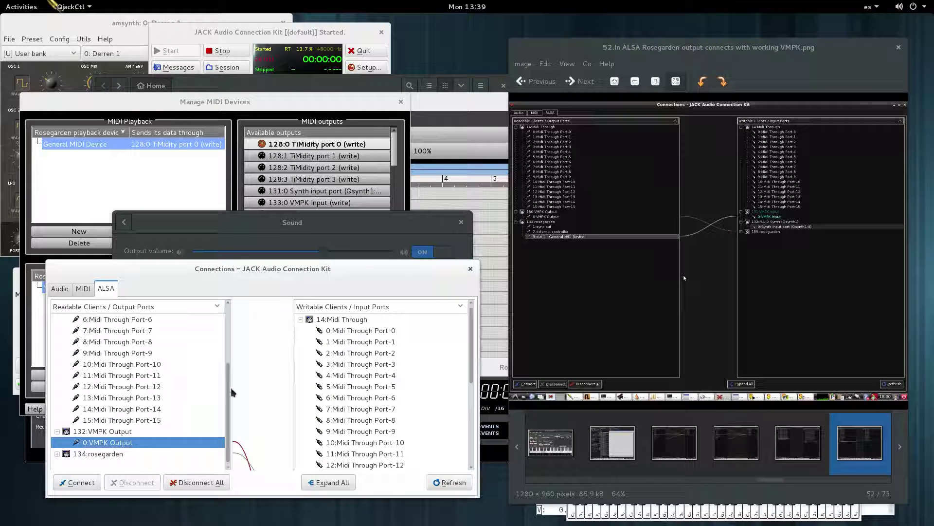
drag(471, 365, 480, 443)
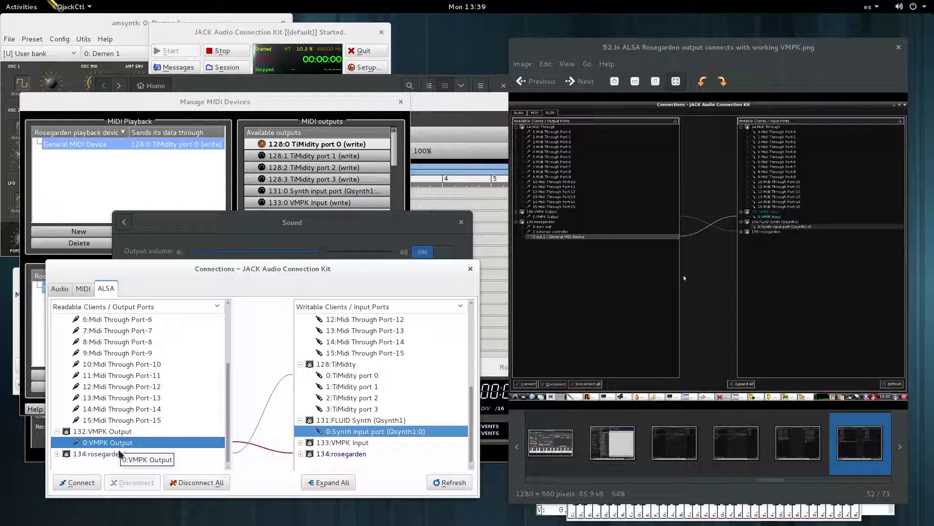
click(58, 453)
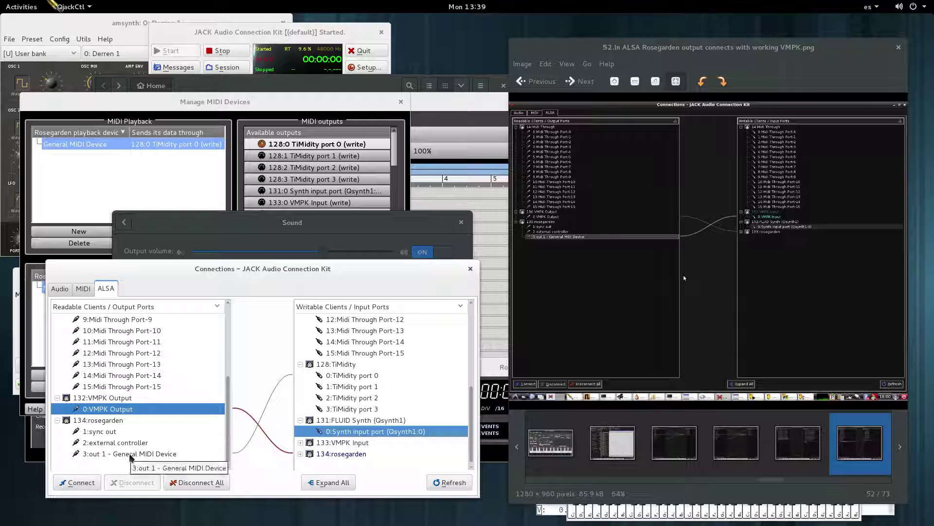
click(300, 454)
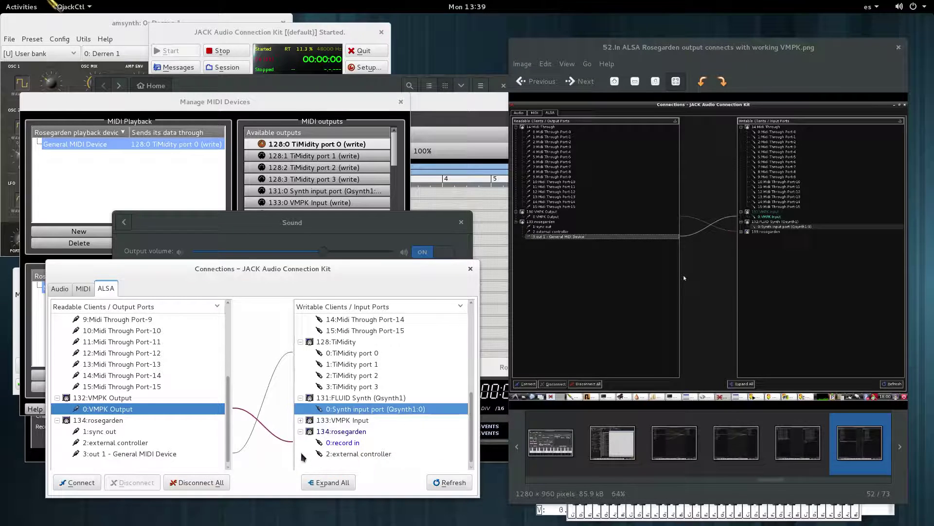
Step: Expand VMPK Input and inspect the ALSA link between rosegarden's out 1 - General MIDI Device and TiMidity port 0
click(125, 454)
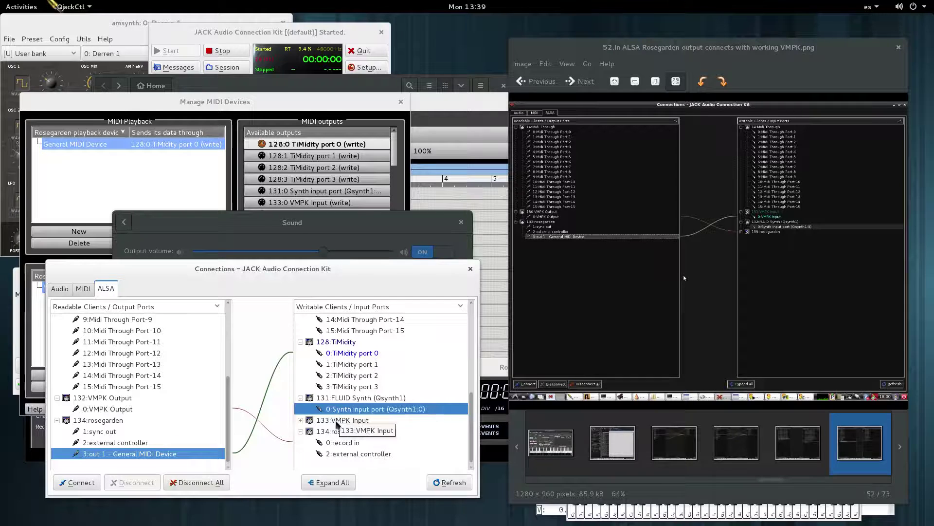
click(301, 421)
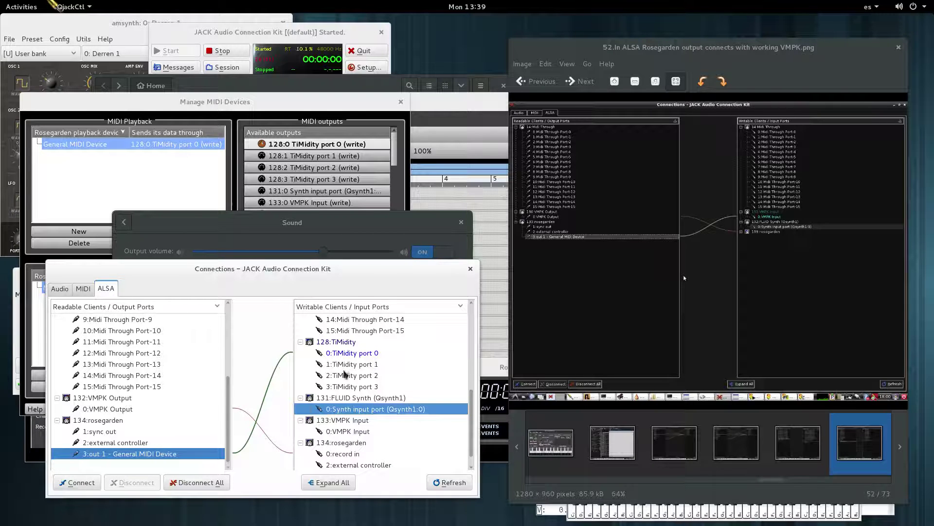
click(345, 352)
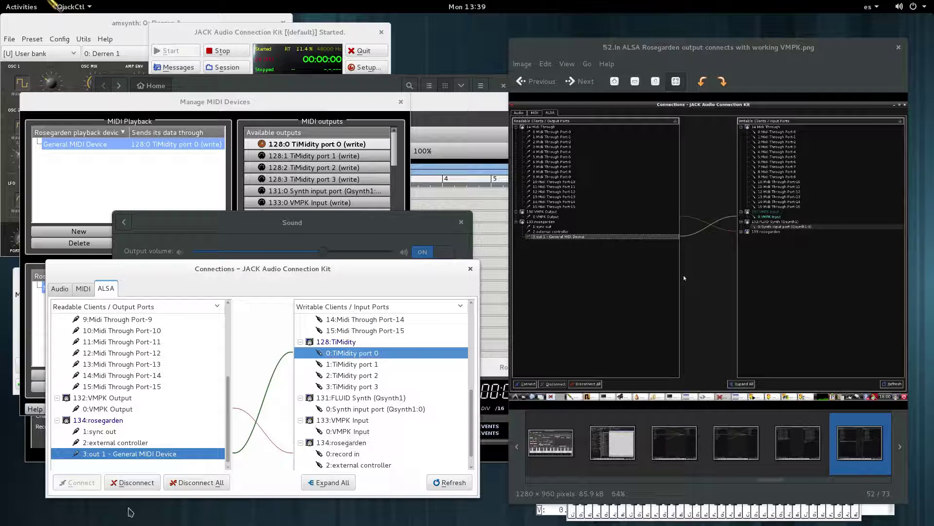
Step: In Rosegarden's Manage MIDI Devices window, route the General MIDI Device playback to 133:0 VMPK Input (write)
drag(271, 105, 302, 121)
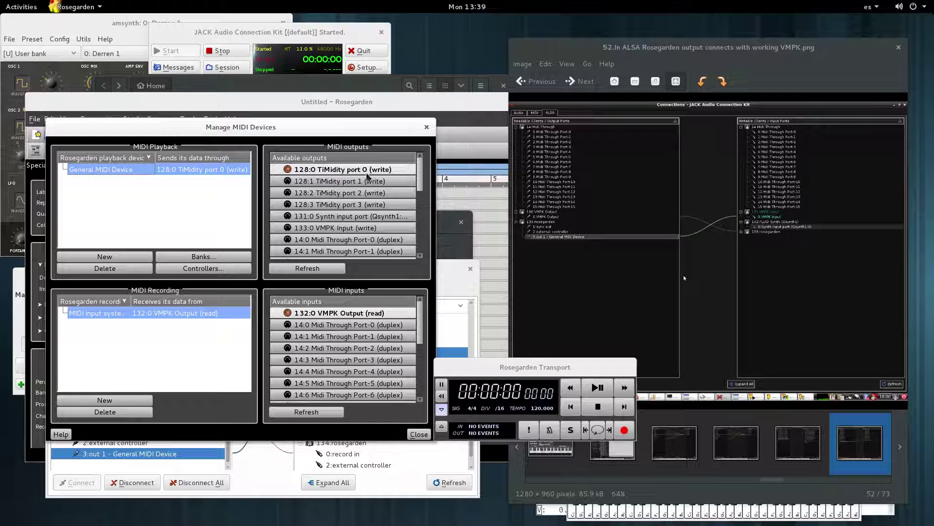
mouse_move(422, 179)
mouse_down()
mouse_move(422, 193)
mouse_move(423, 168)
mouse_up()
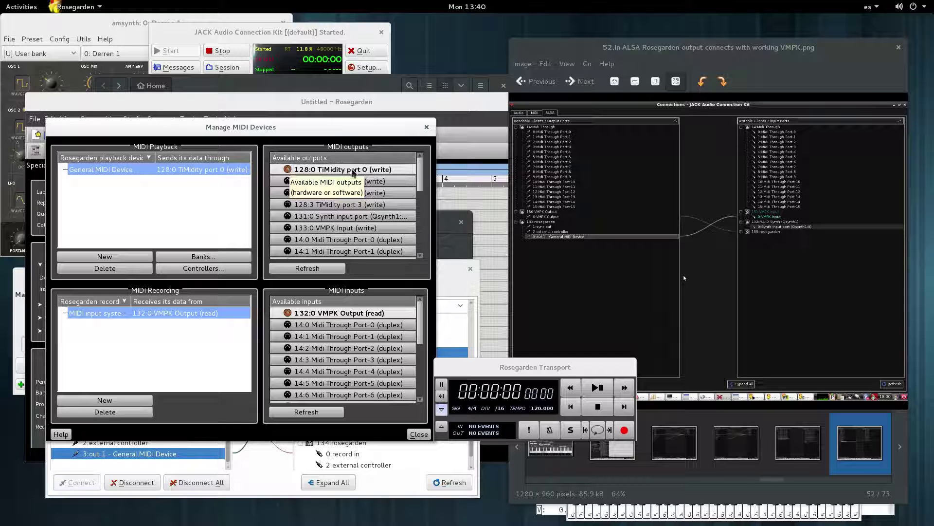
click(327, 228)
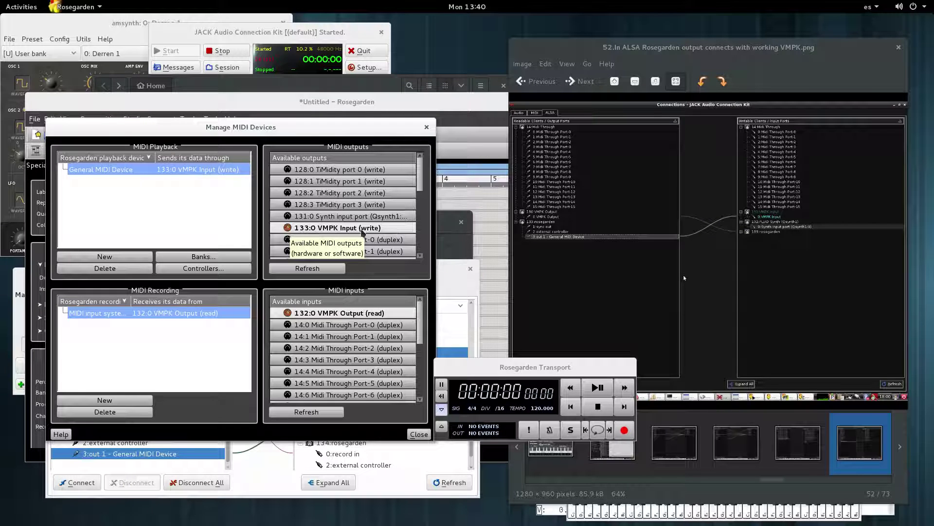
Step: Check the ALSA links of rosegarden's record in port and VMPK Input, and return to the image viewer
click(259, 489)
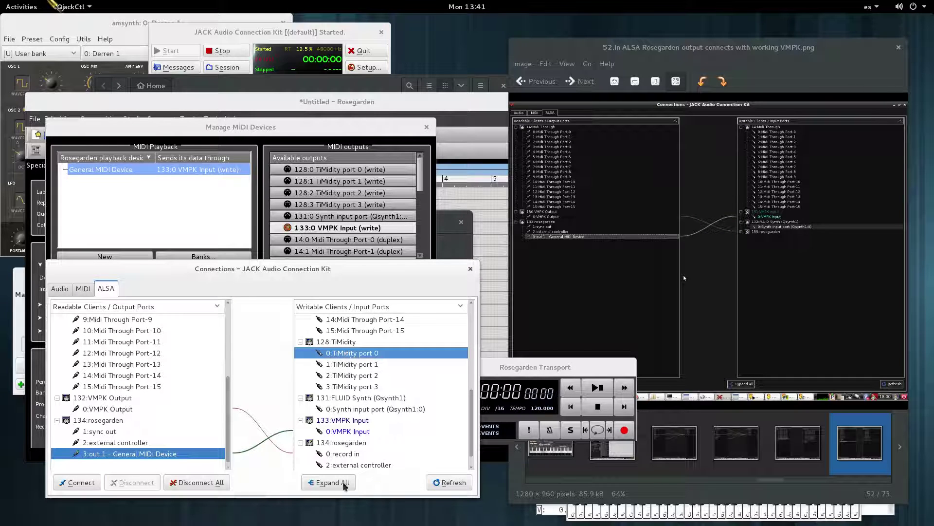
click(343, 455)
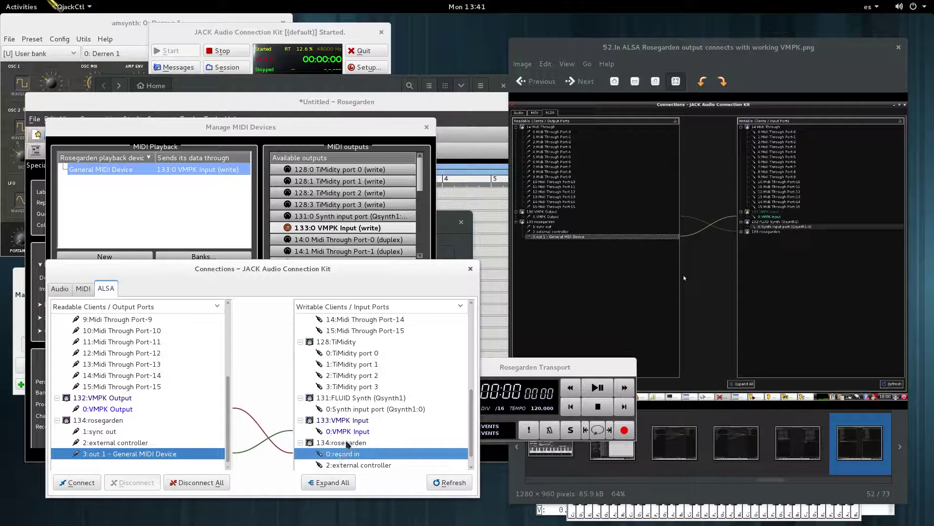
click(347, 432)
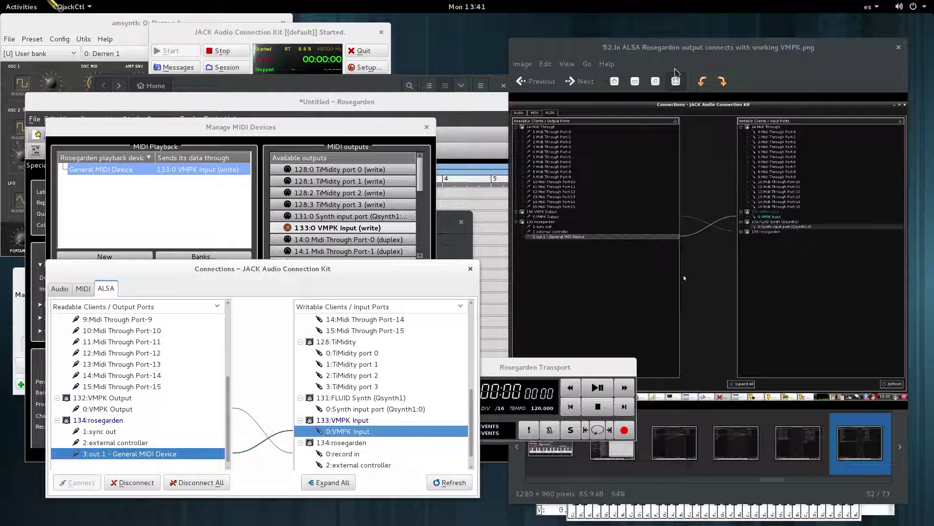
click(671, 52)
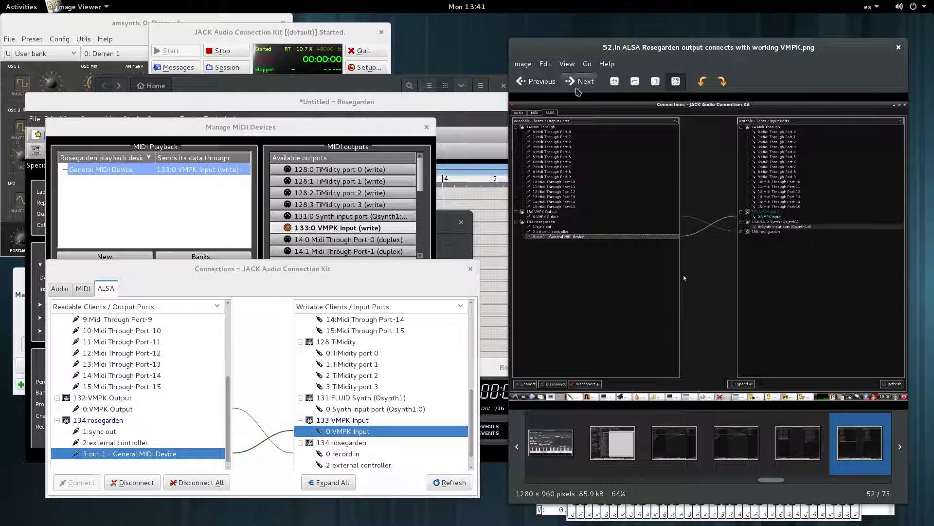
Step: Compare the Manage MIDI Devices and ALSA connections windows with reference image 52, and advance the image viewer to image 53
click(334, 128)
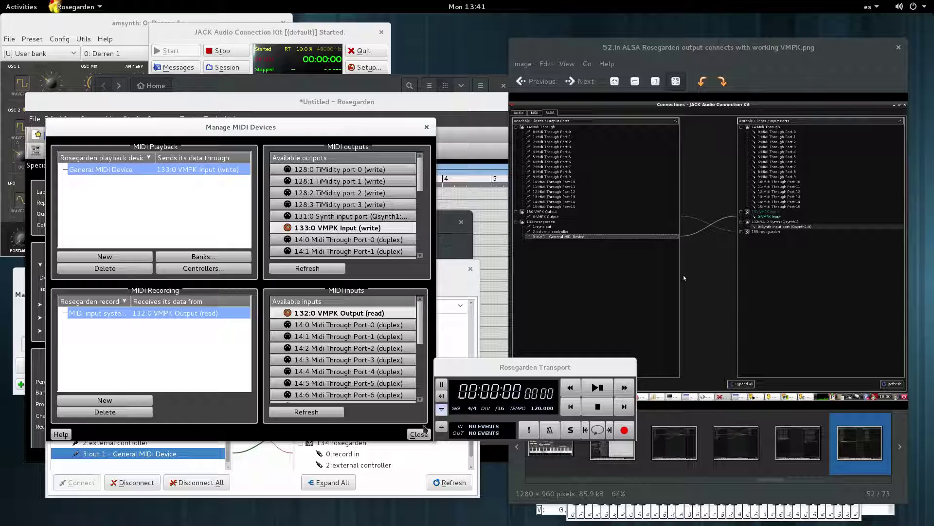
click(399, 482)
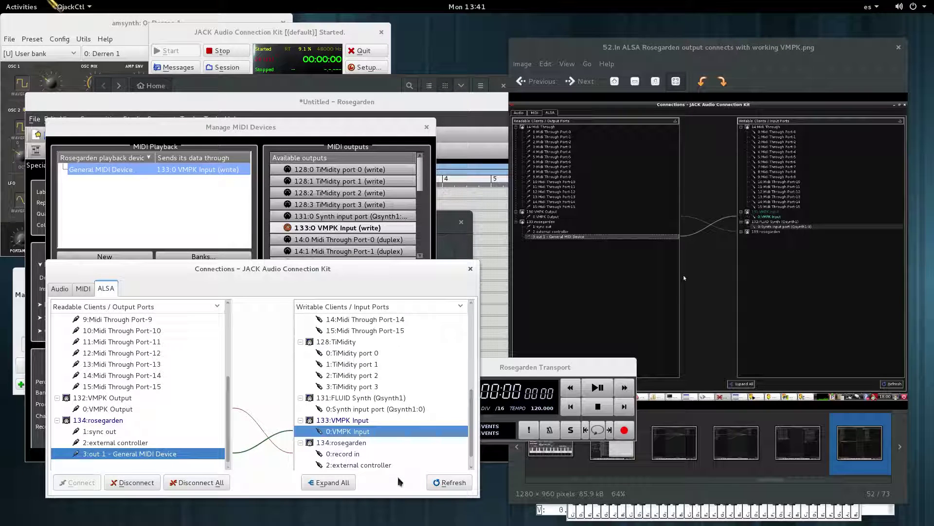
click(572, 49)
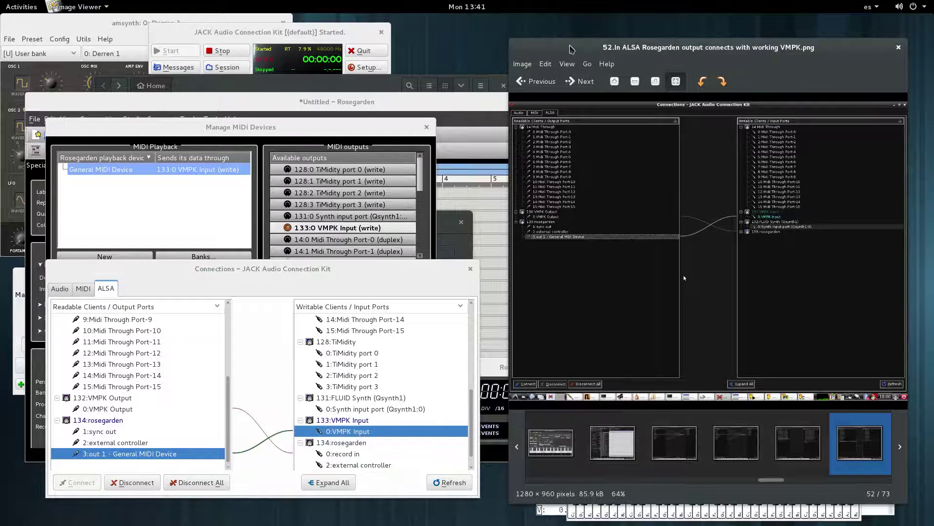
click(580, 81)
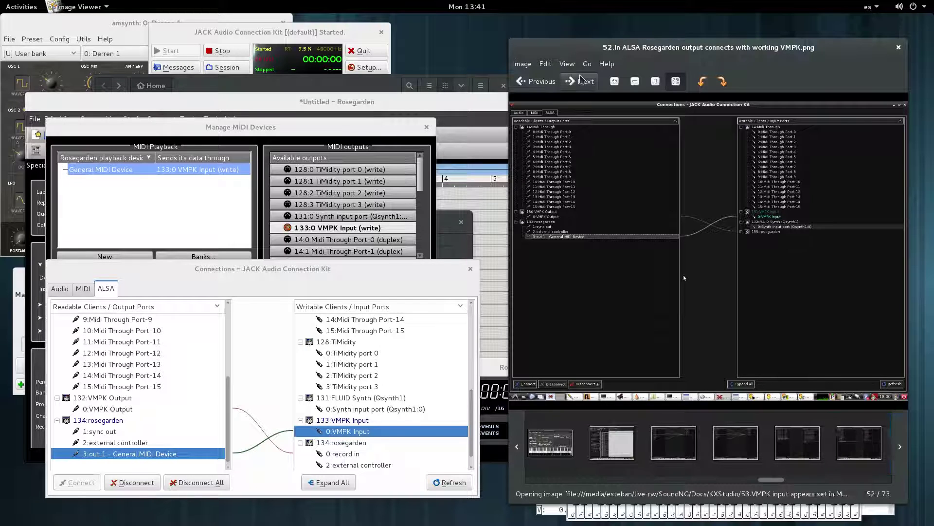
click(541, 84)
click(582, 81)
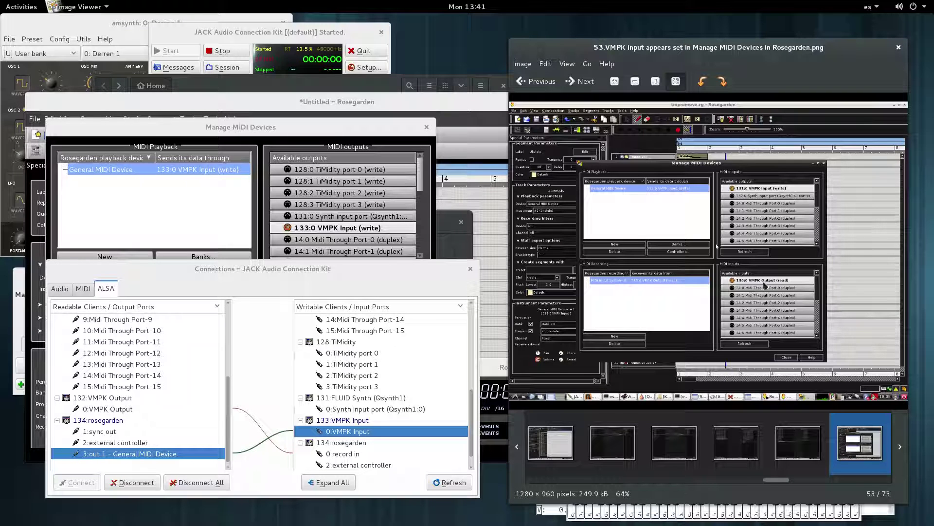
Step: Check Rosegarden's MIDI playback and recording assignments against reference image 53, and advance to image 54 in the image viewer
click(203, 124)
drag(203, 125, 220, 124)
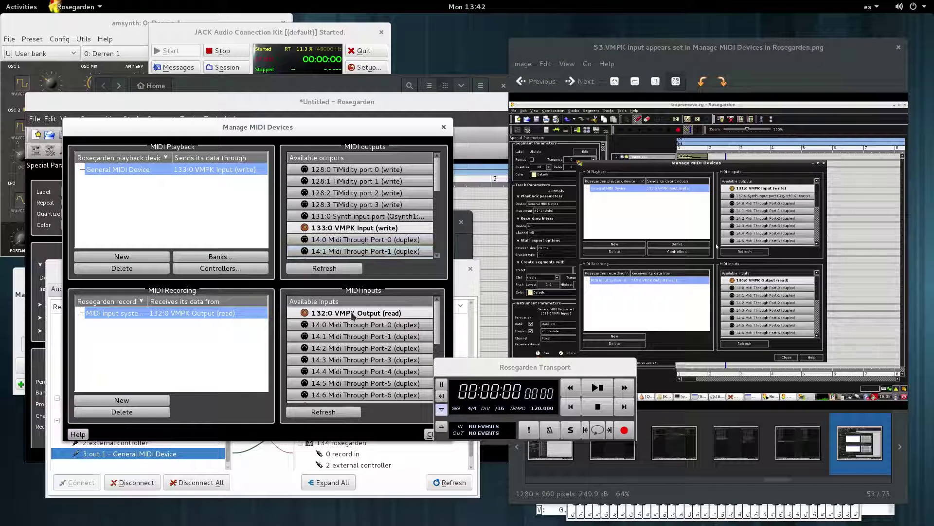
click(801, 47)
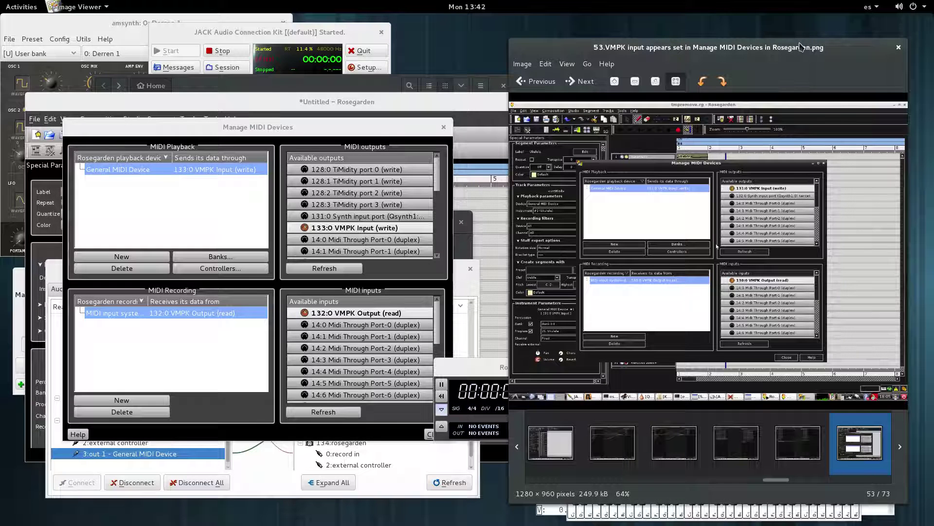
click(586, 81)
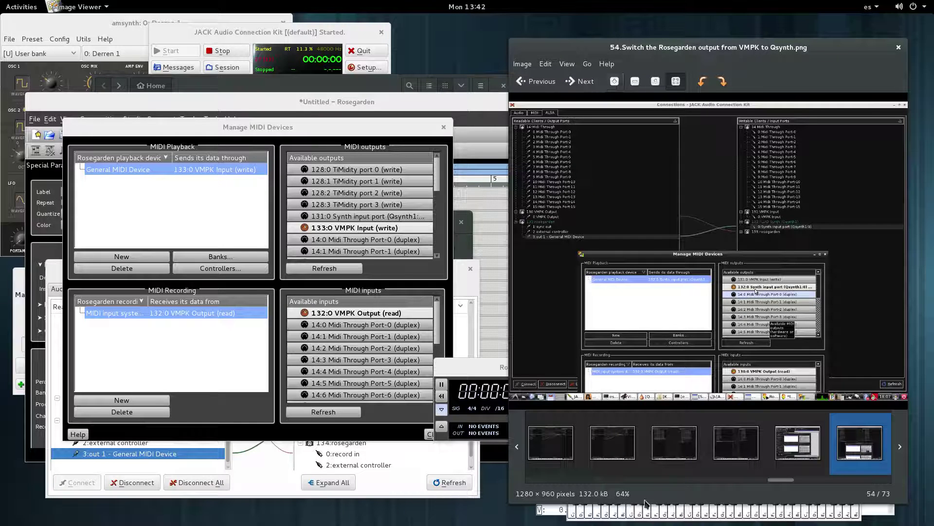
Step: Play several test notes on the Virtual MIDI Piano Keyboard and return to reference image 54
click(644, 516)
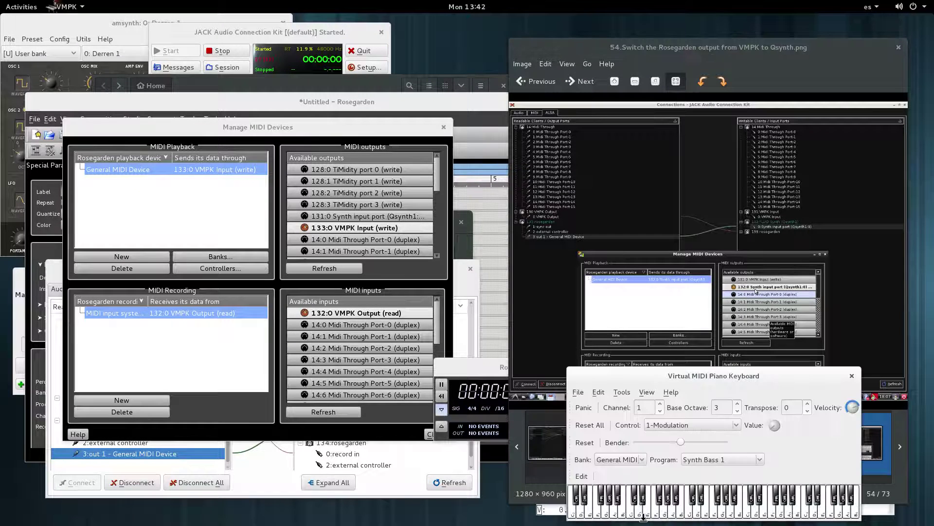
click(656, 516)
click(664, 513)
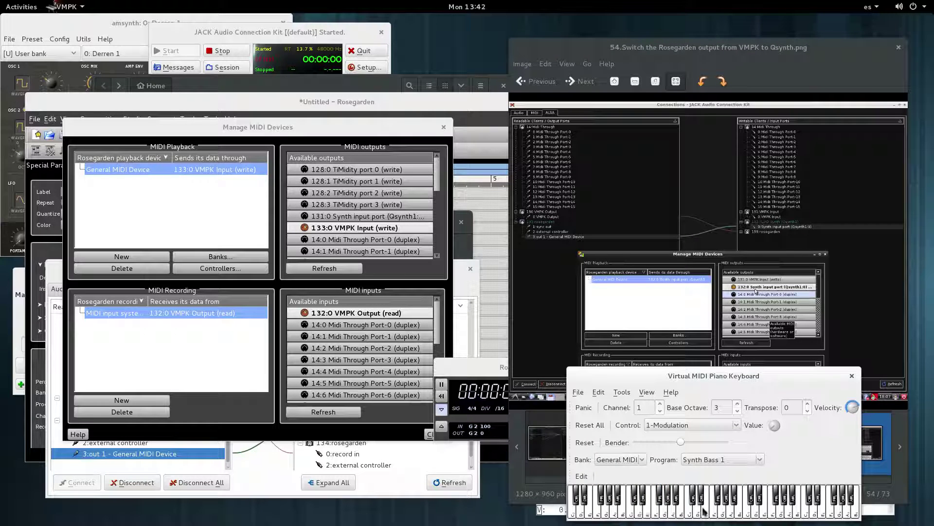
click(678, 513)
click(667, 517)
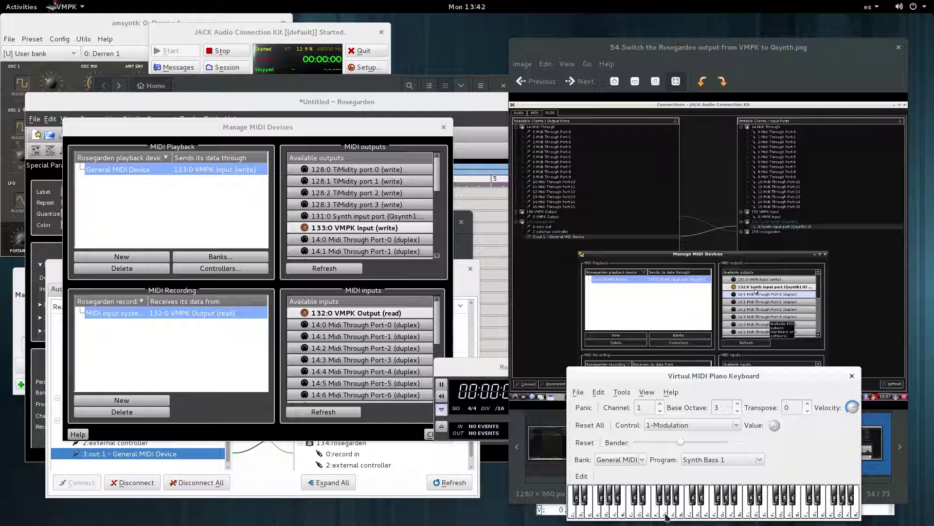
click(667, 517)
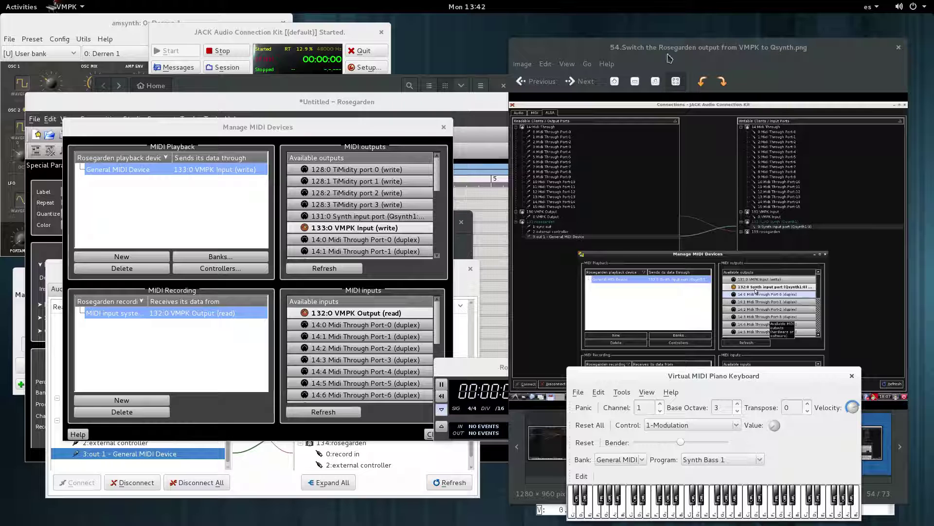
click(630, 49)
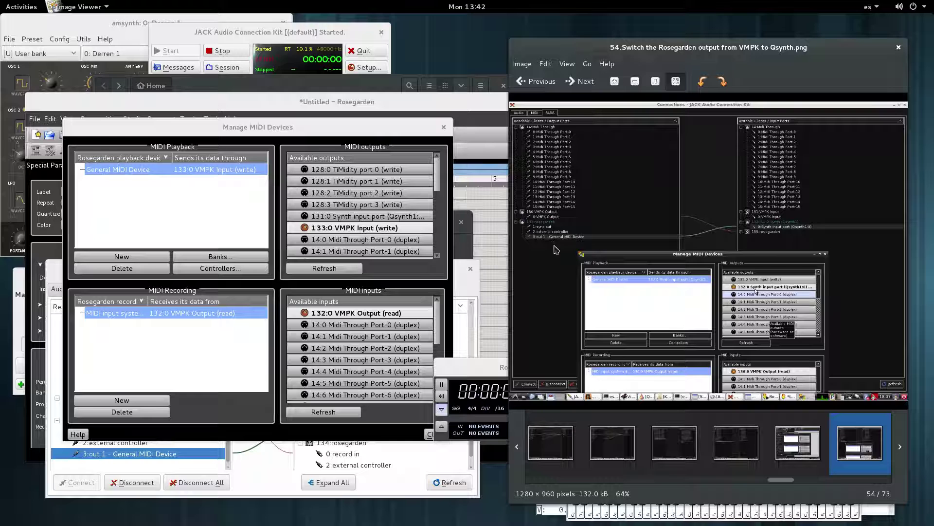
Step: Bring up the ALSA connections beside the Virtual MIDI Piano Keyboard and look at the keyboard's program list
click(387, 491)
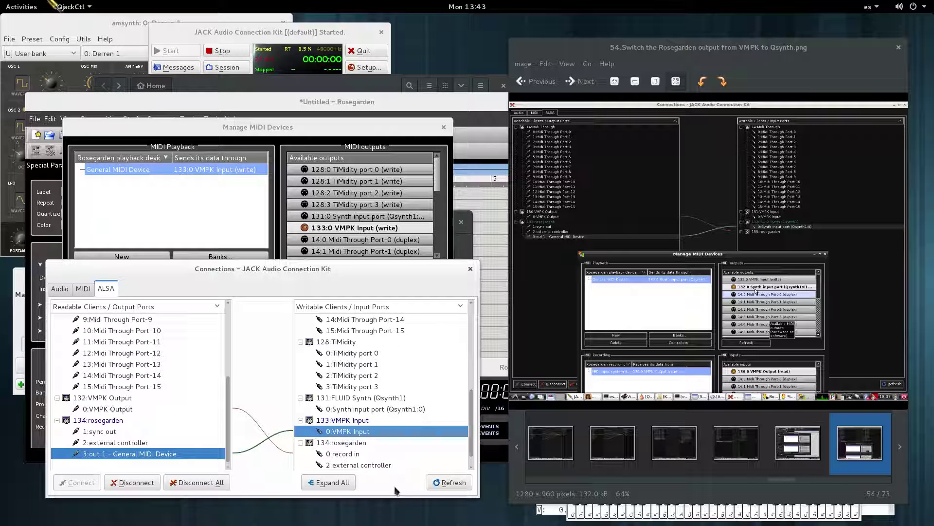
click(591, 521)
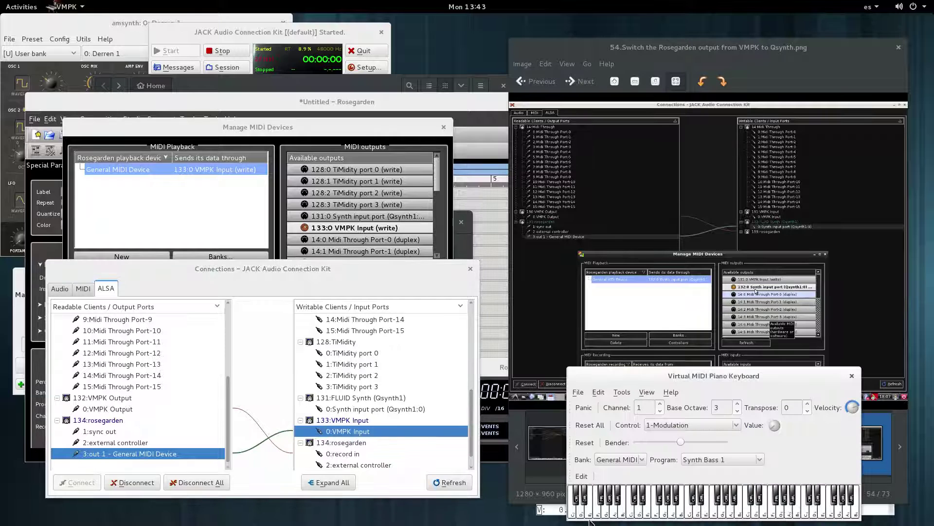
click(762, 461)
click(806, 451)
Step: Disconnect rosegarden's out 1 - General MIDI Device from VMPK Input and connect it to FLUID Synth's Synth input port (Qsynth1:0)
click(341, 401)
click(342, 412)
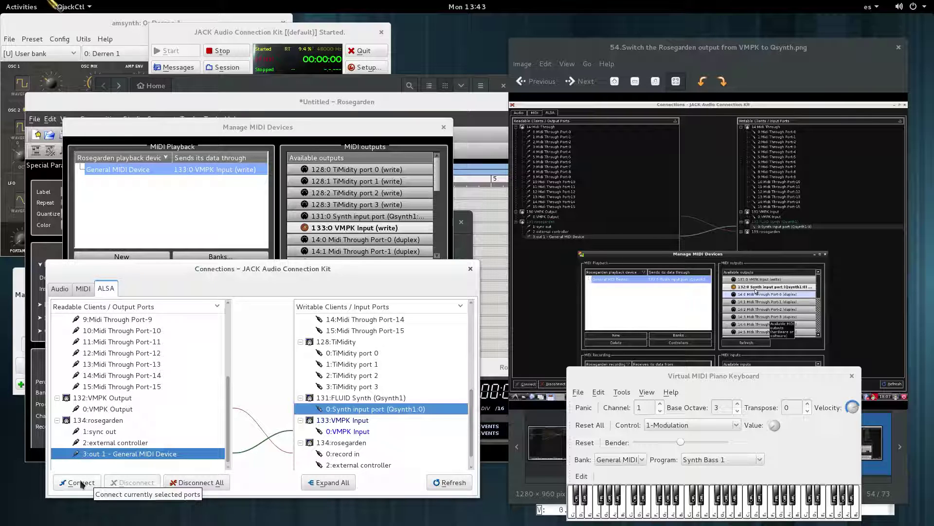
click(346, 432)
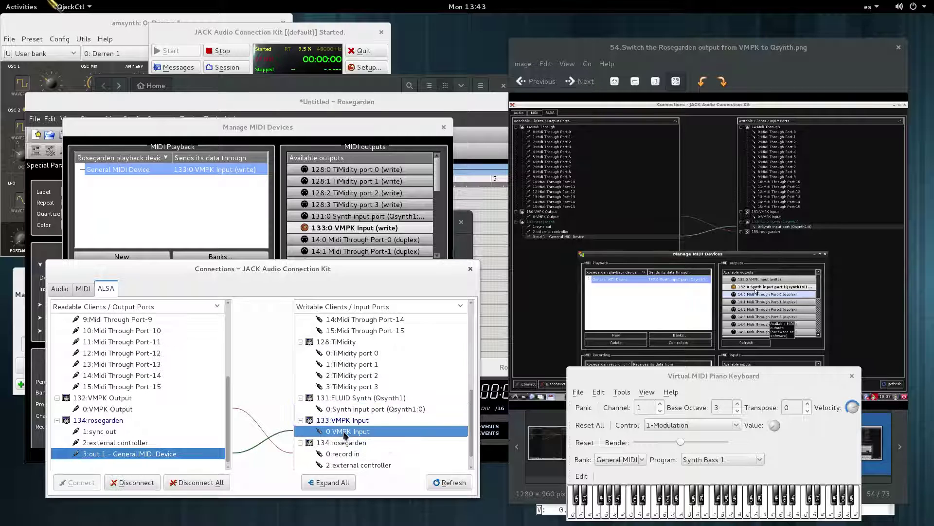
click(121, 483)
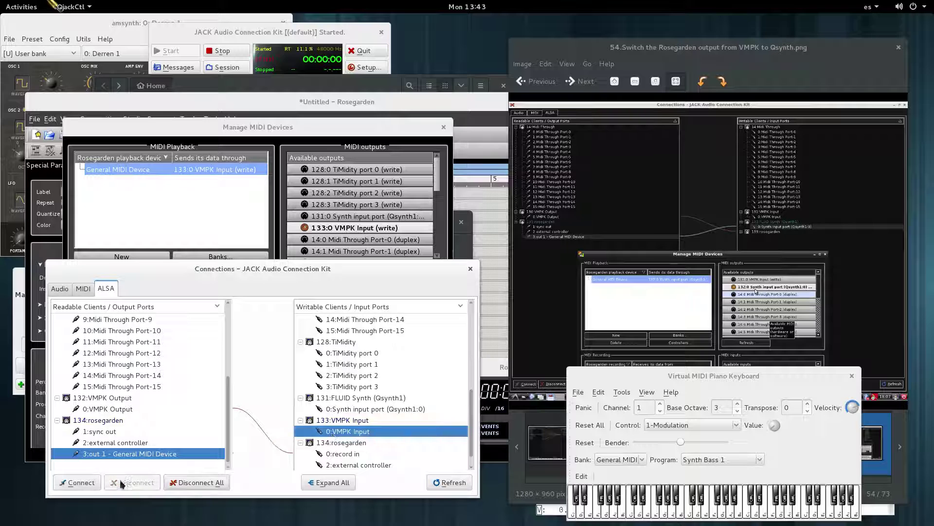
click(346, 408)
click(86, 485)
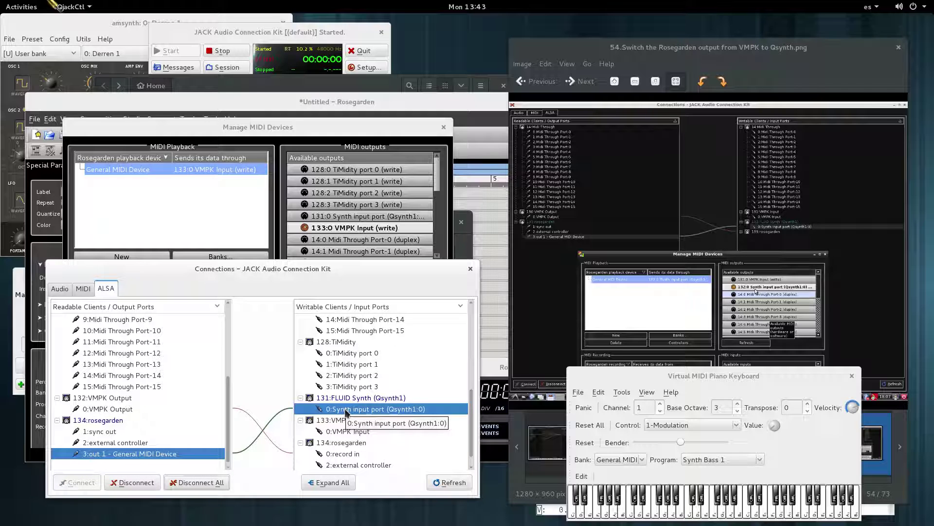
Step: Compare the ALSA links with reference image 54, inspecting VMPK Output to rosegarden's record in and out 1 to FLUID Synth
click(757, 52)
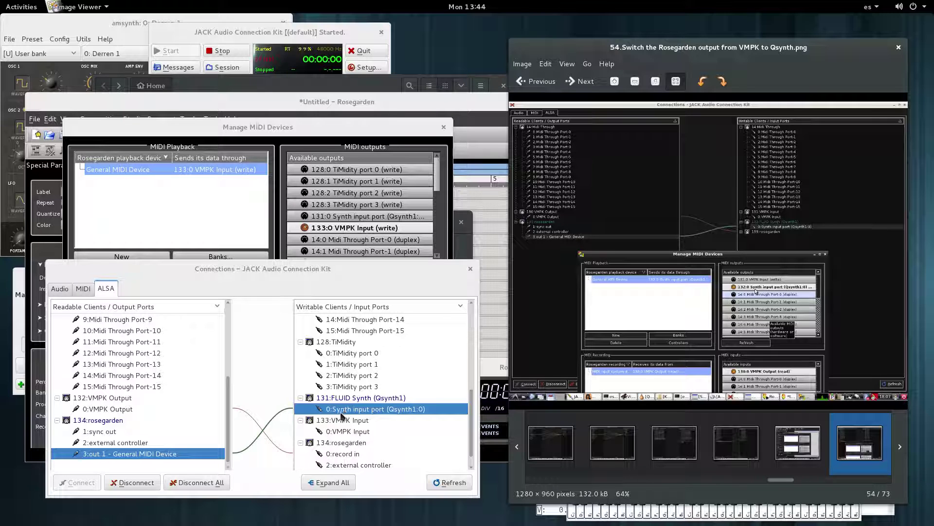
click(113, 409)
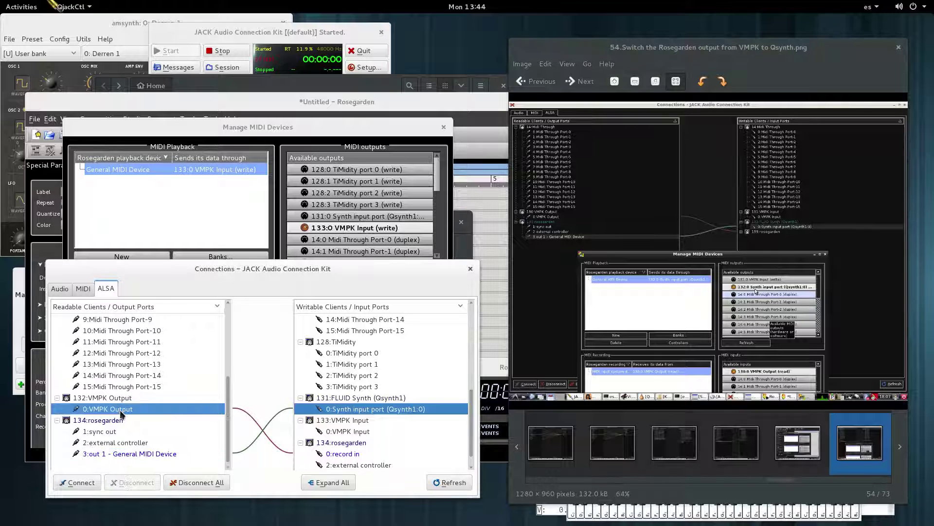
click(343, 455)
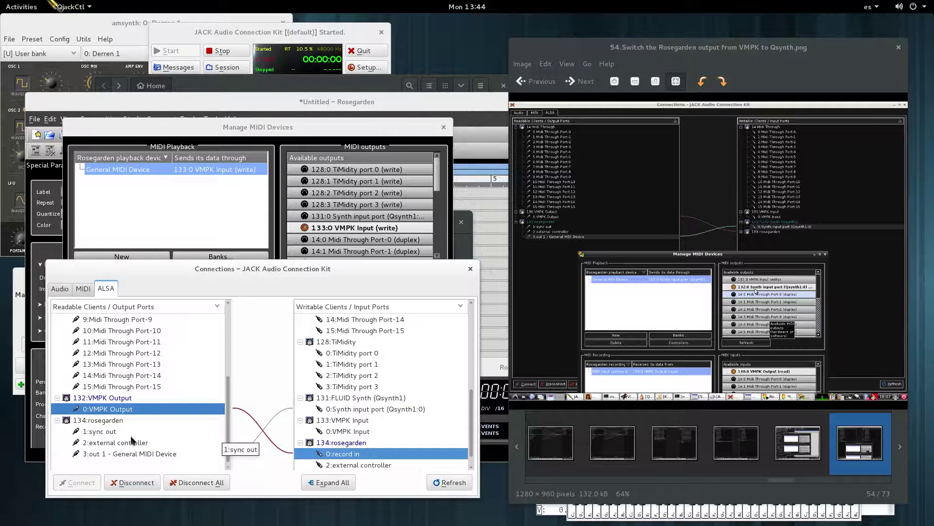
click(97, 456)
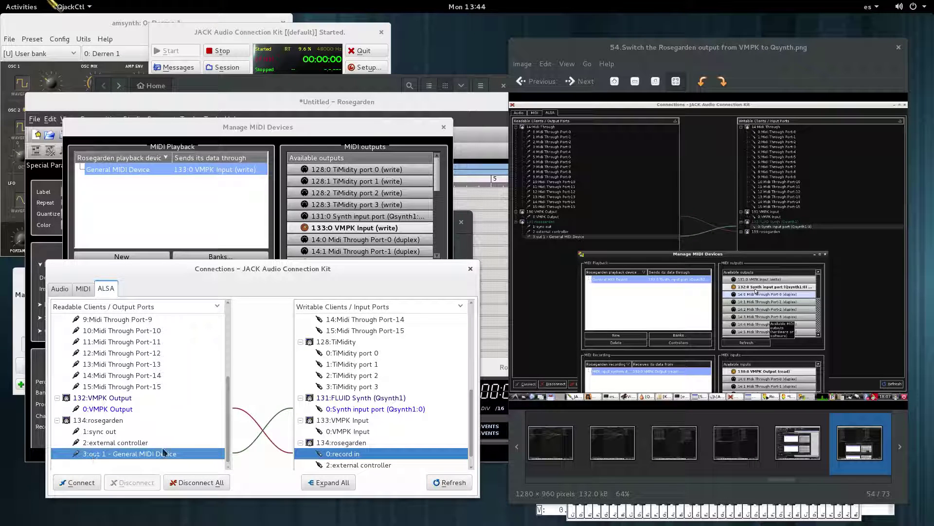
click(344, 411)
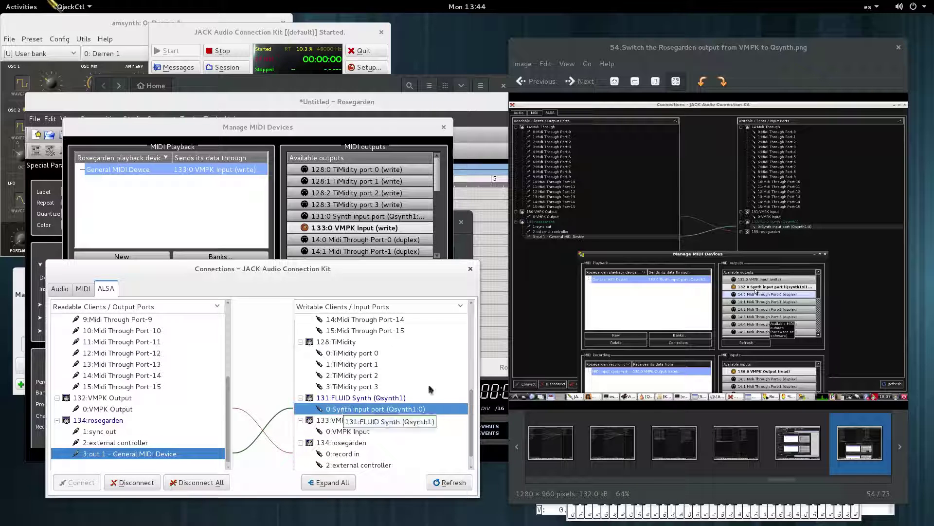
click(393, 398)
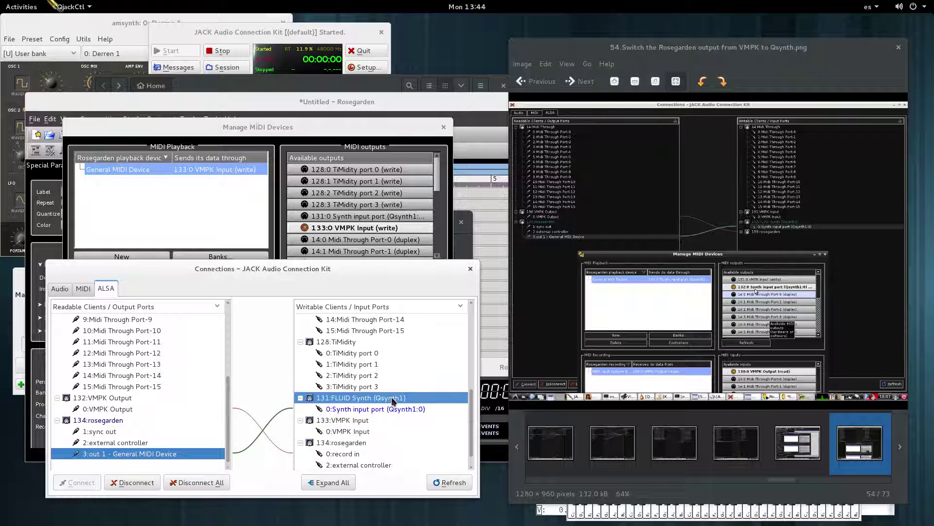
Step: Switch to Qsynth and inspect the soundfonts in its setup, including FluidR3_GM.sf2, without changing anything
key(super)
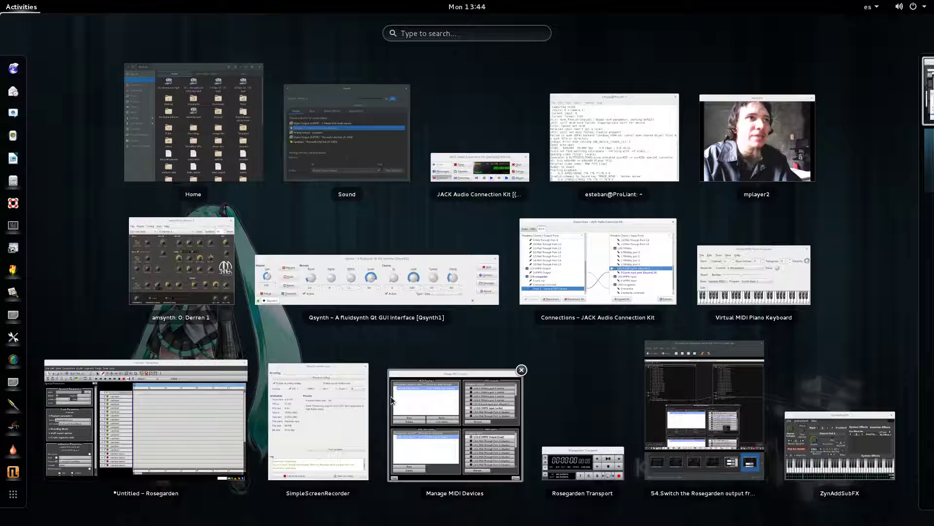
click(412, 266)
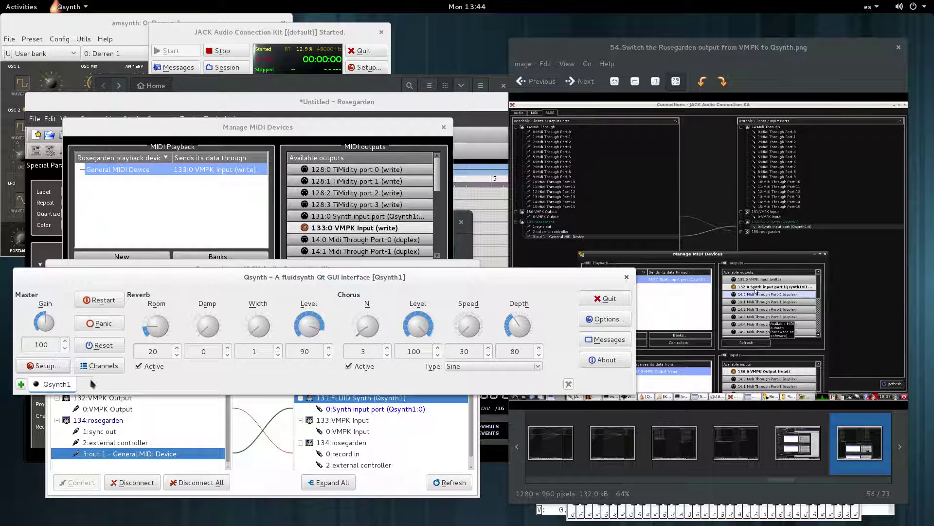
click(45, 366)
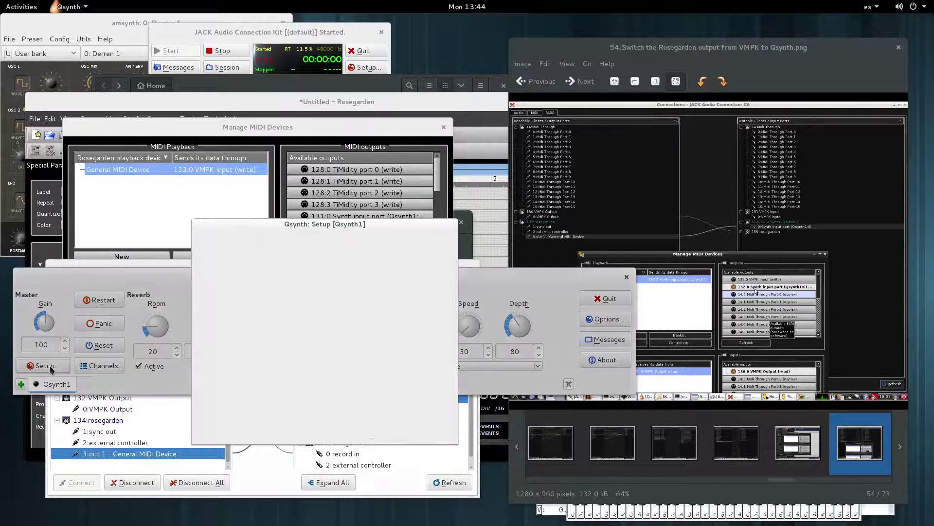
click(263, 267)
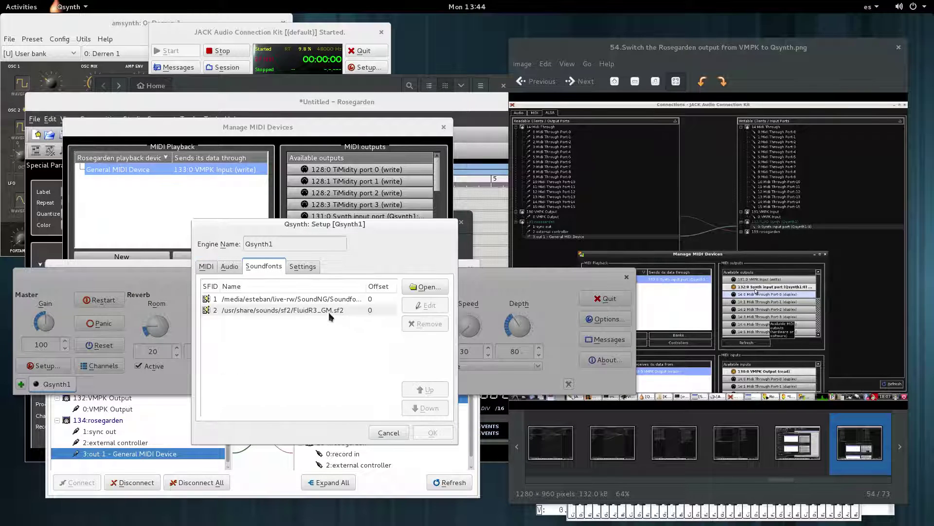
click(327, 311)
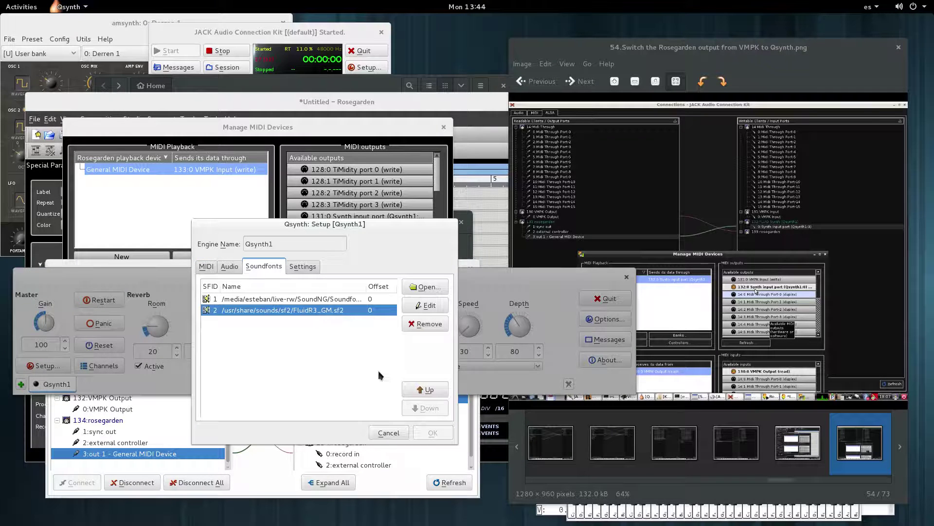
click(388, 433)
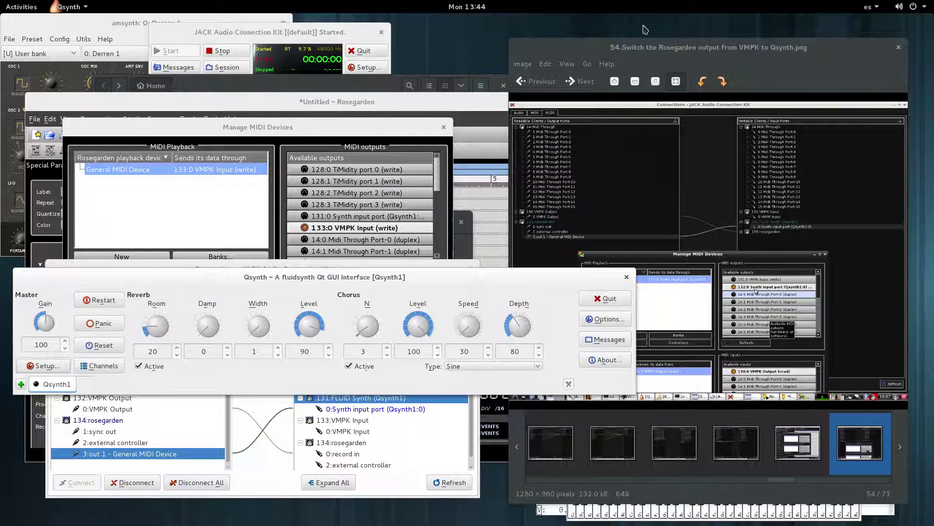
Step: Advance the image viewer to reference image 55 and select audio track 17 in Rosegarden's main window
click(639, 52)
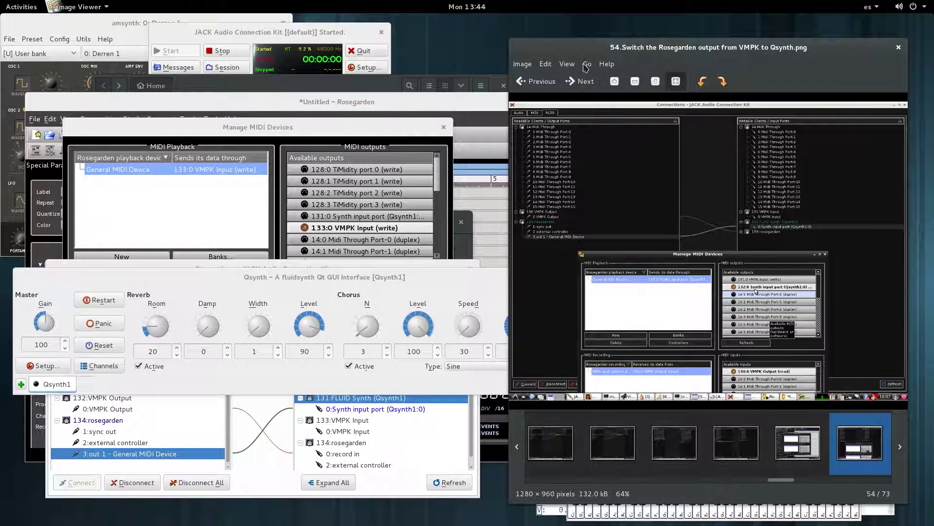
click(580, 81)
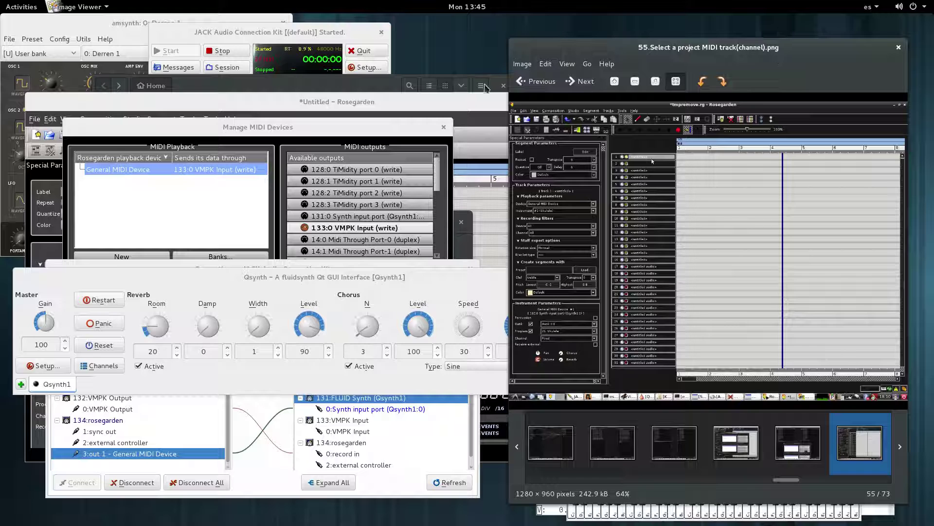
mouse_move(460, 108)
mouse_down()
mouse_move(399, 102)
mouse_move(449, 116)
mouse_up()
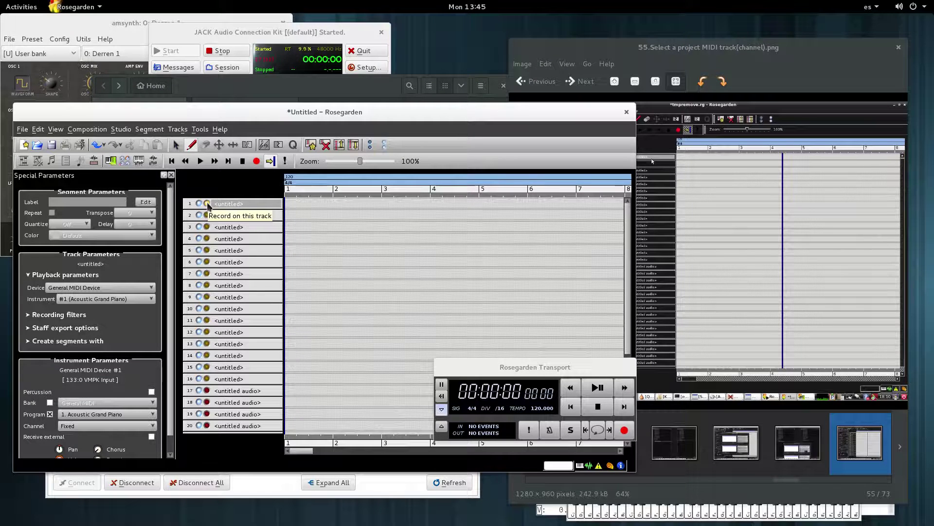
click(251, 394)
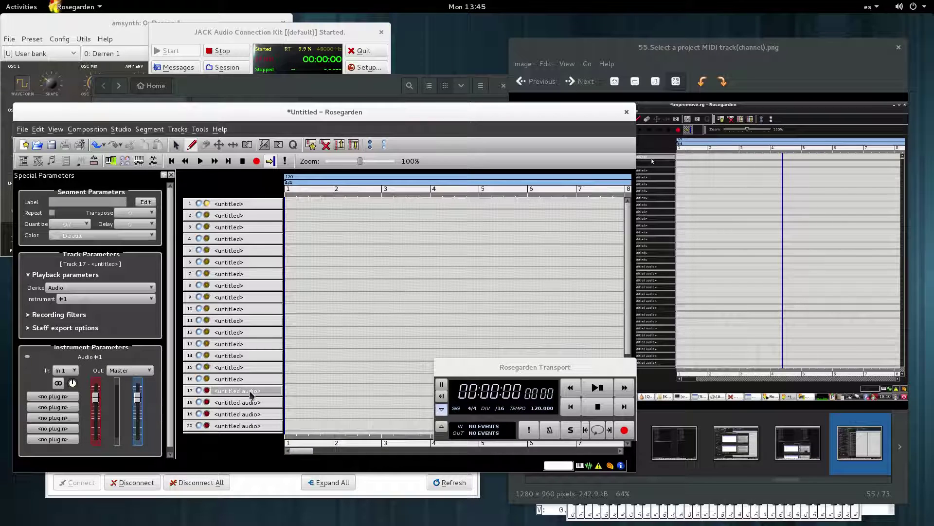
Step: Select MIDI track 1 in Rosegarden's track list and try its mute control, leaving the track unmuted
click(207, 391)
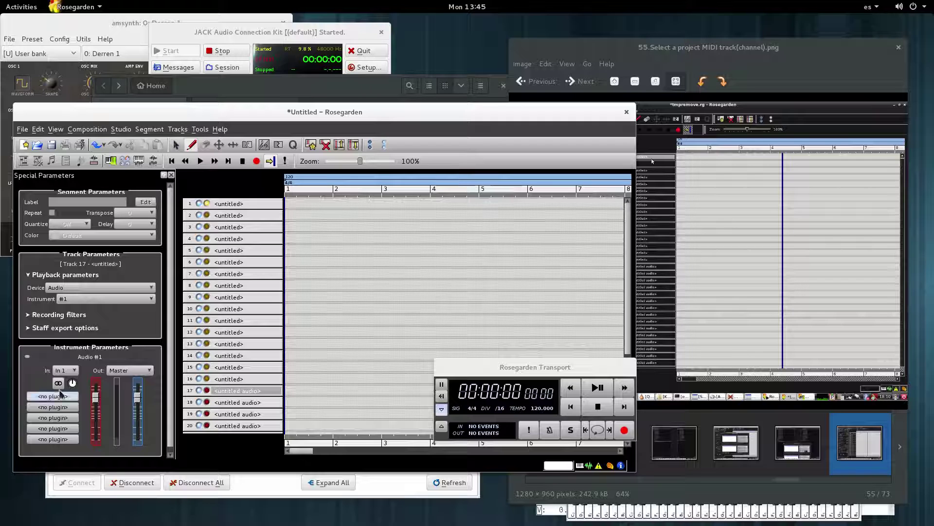
click(236, 208)
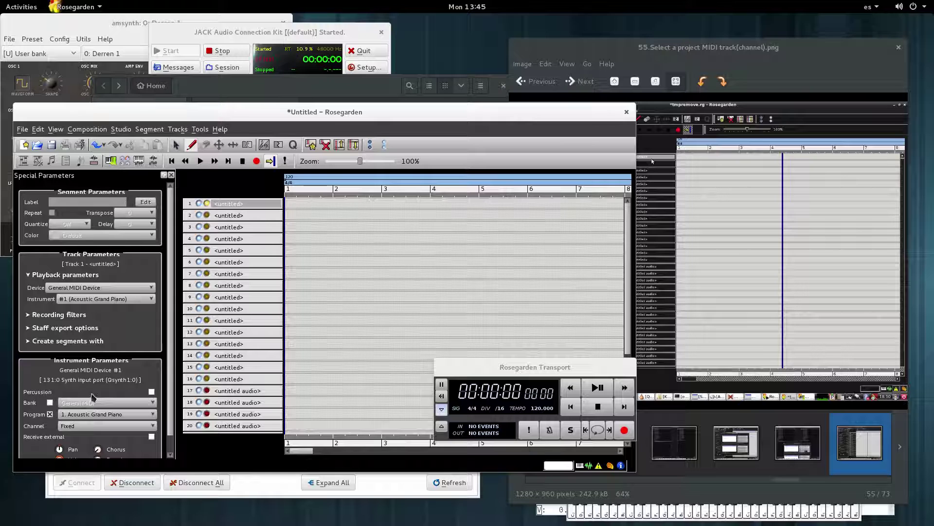
click(207, 204)
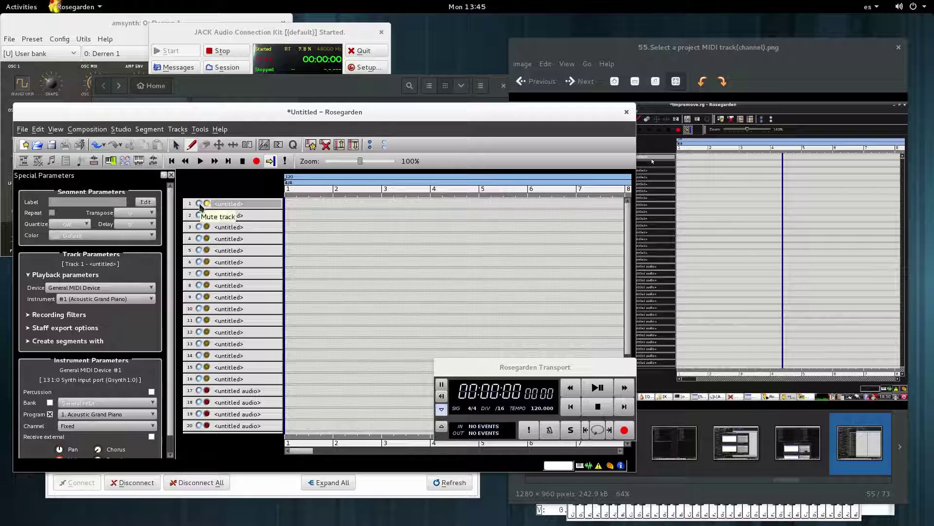
click(200, 204)
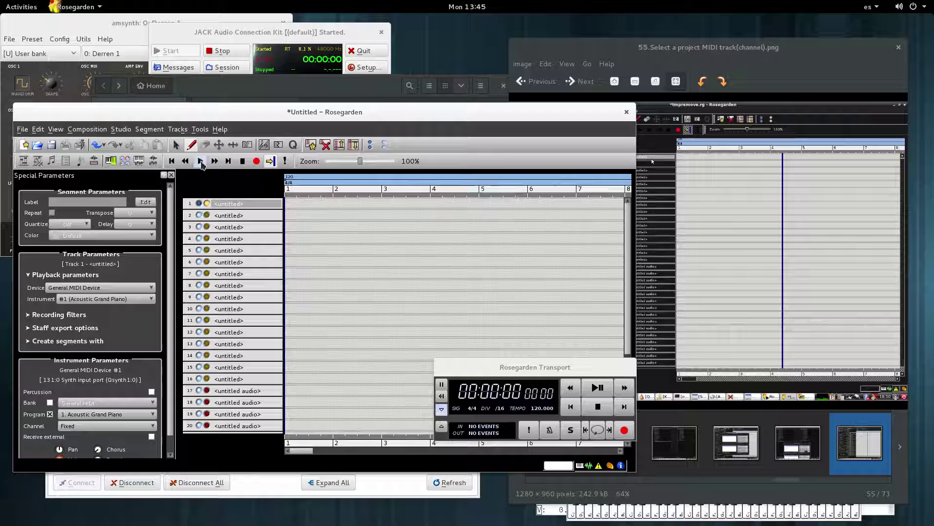
click(200, 204)
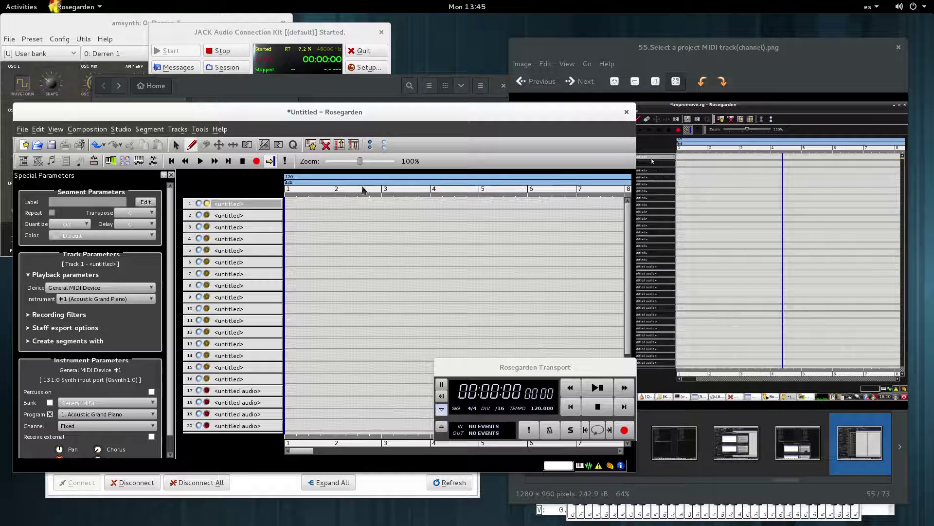
Step: Inspect the track parameters of MIDI tracks 2 and 4, and reselect MIDI track 1
click(245, 221)
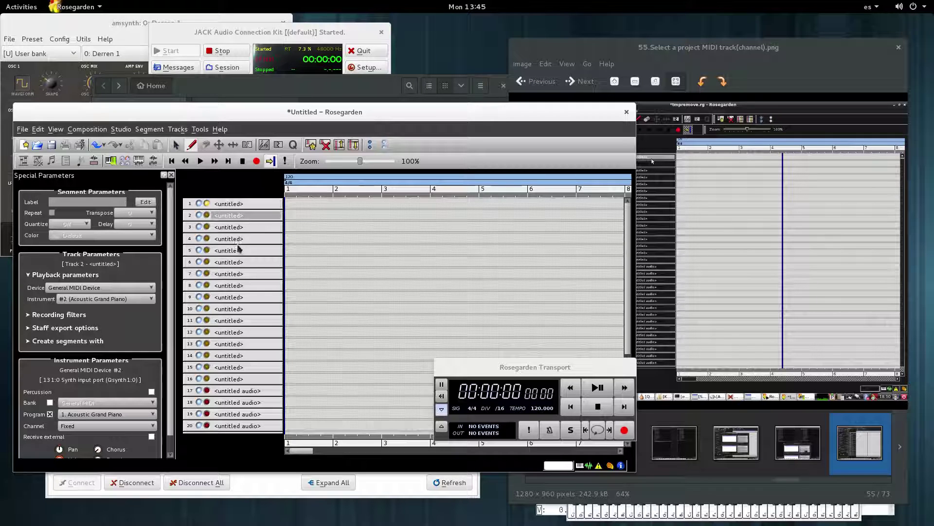
click(230, 240)
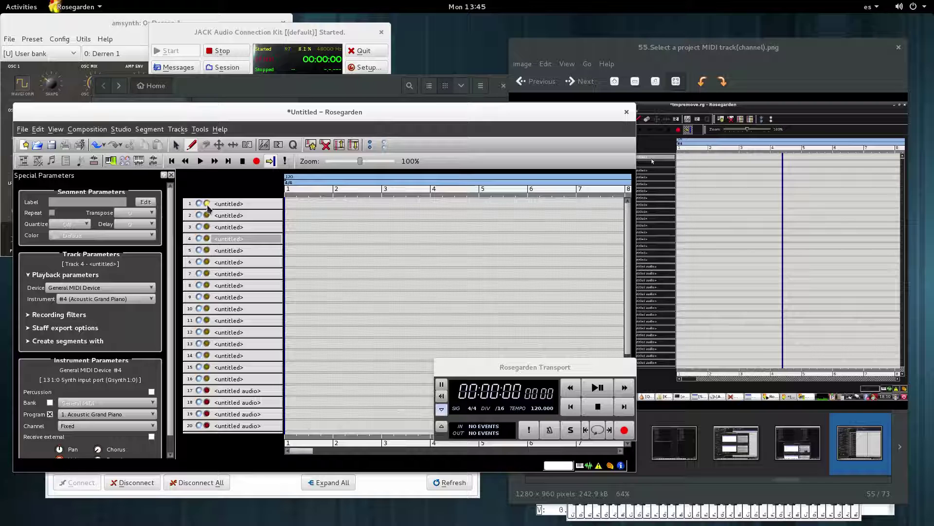
click(234, 205)
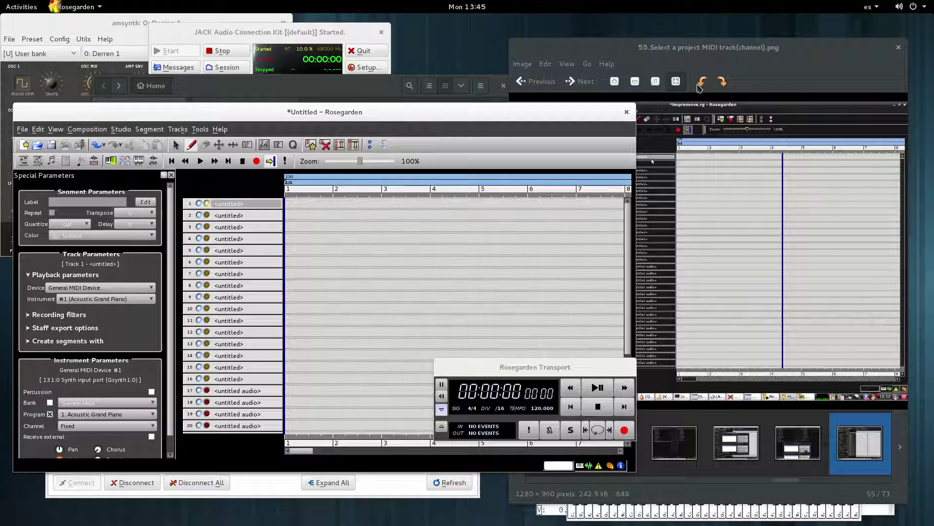
Step: Switch to the image viewer, recheck reference image 55 and advance to image 56, Go to MIDI connections
click(787, 52)
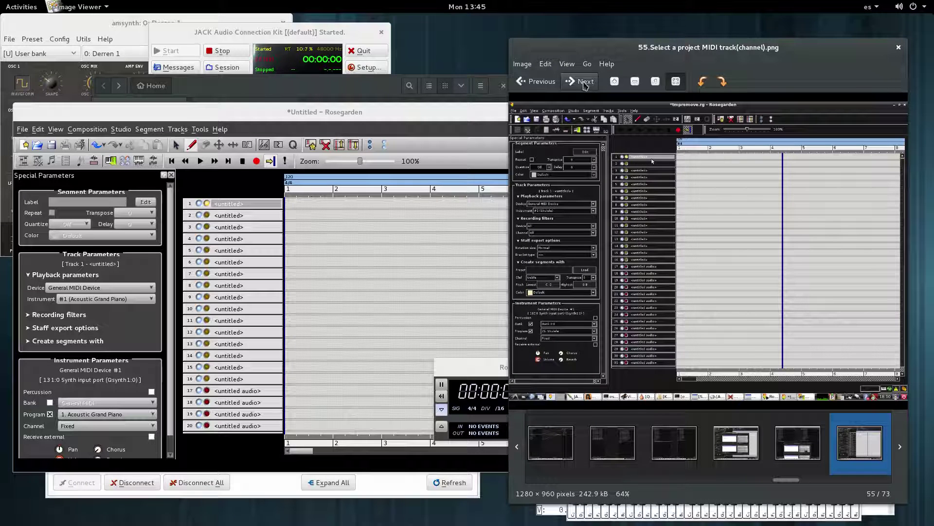
click(585, 82)
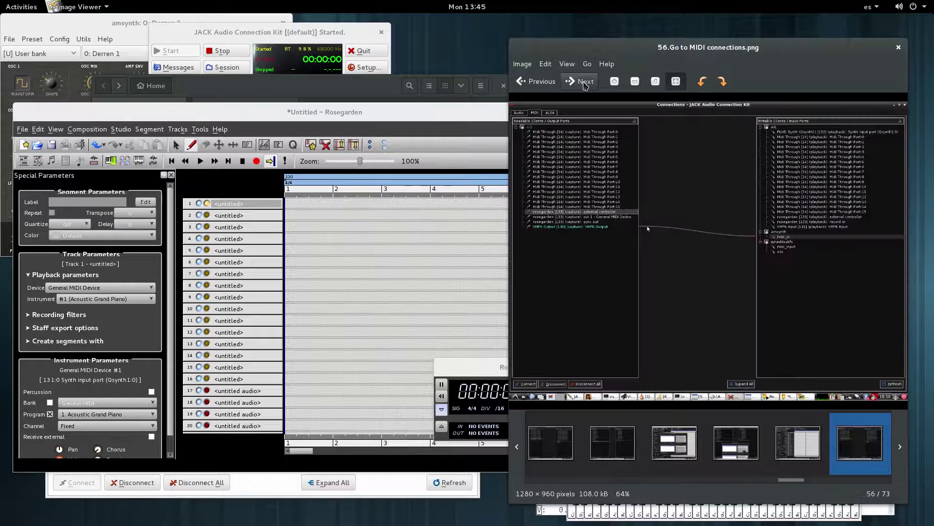
key(Left)
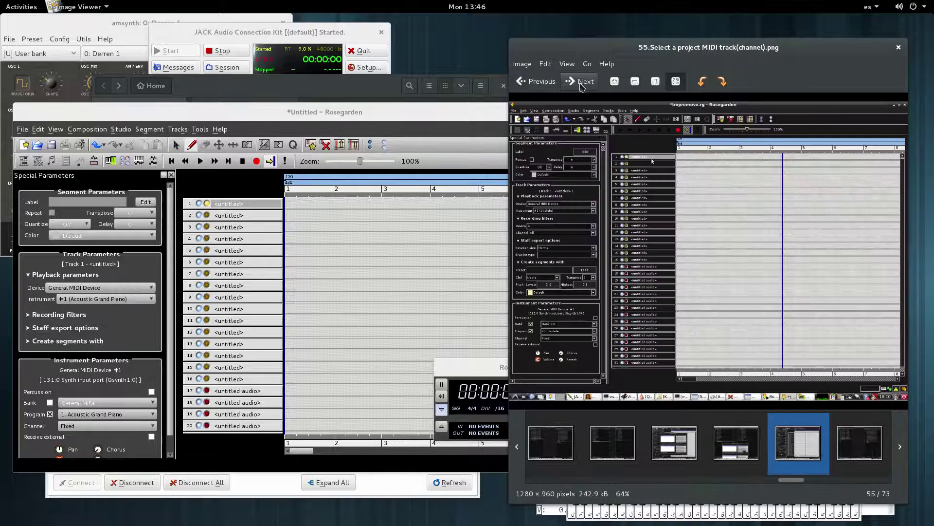
click(581, 83)
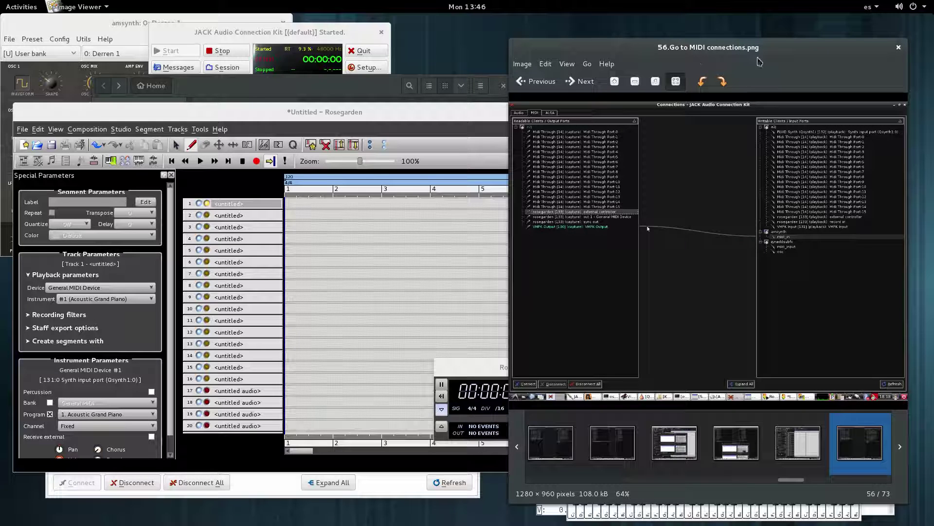
Step: Show the MIDI connections in JACK's Connections window and inspect the link from VMPK Output to amsynth's midi_in
click(263, 487)
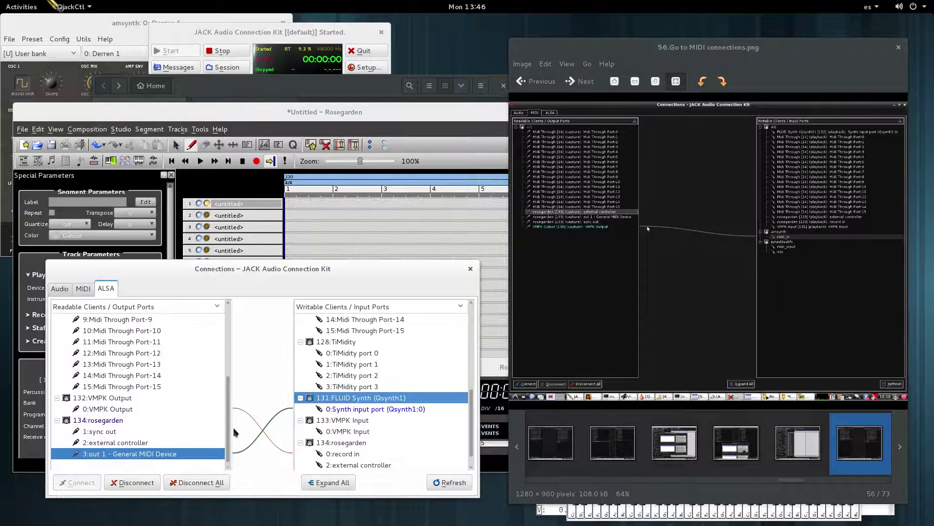
click(84, 290)
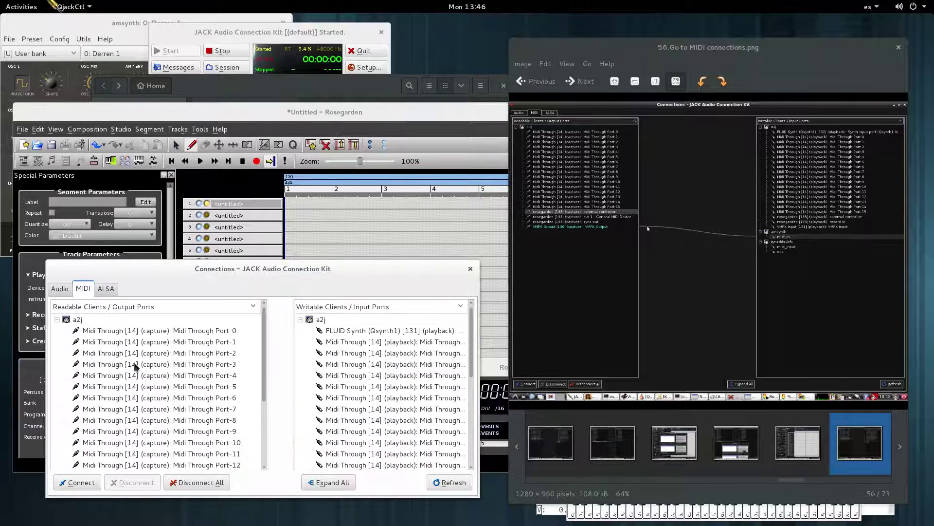
scroll(344, 384, down, 5)
click(344, 365)
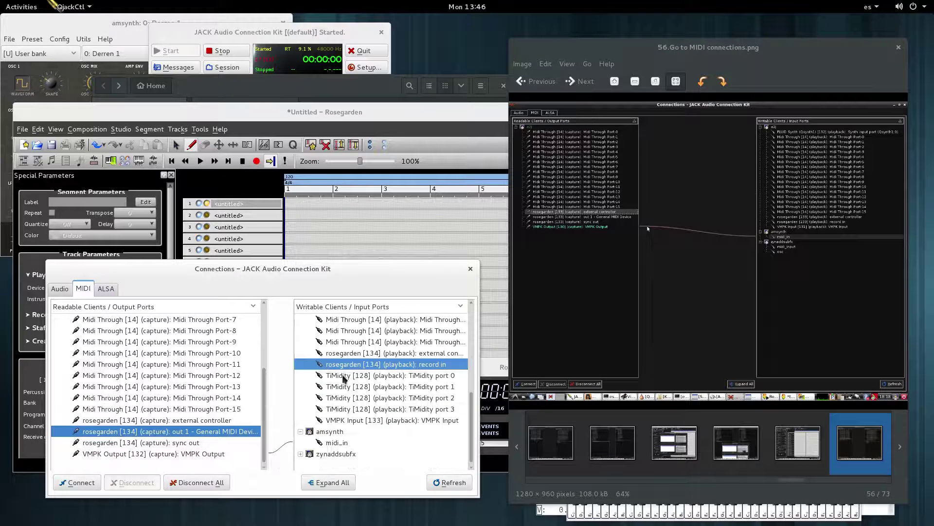
scroll(346, 382, up, 1)
scroll(346, 382, down, 1)
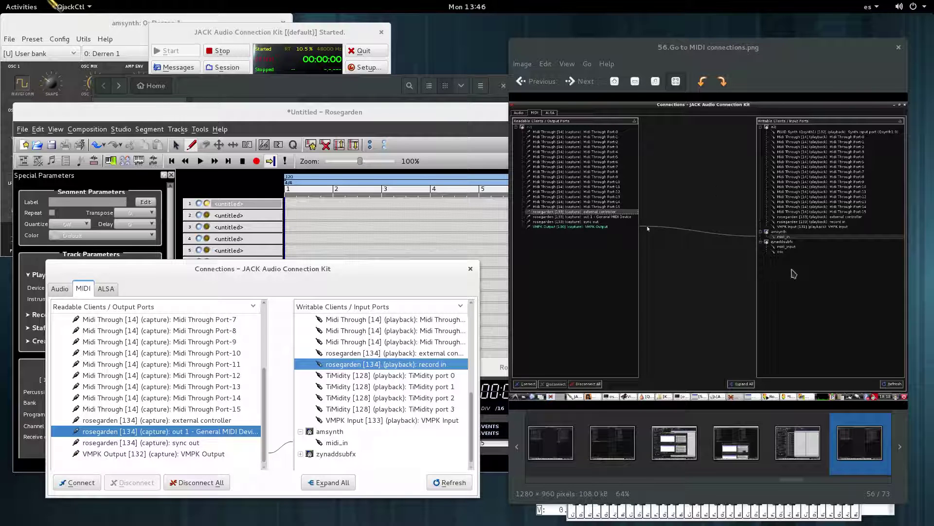
Step: Advance the image viewer to reference image 57 and disconnect VMPK Output from amsynth's midi_in in the JACK MIDI connections
click(543, 46)
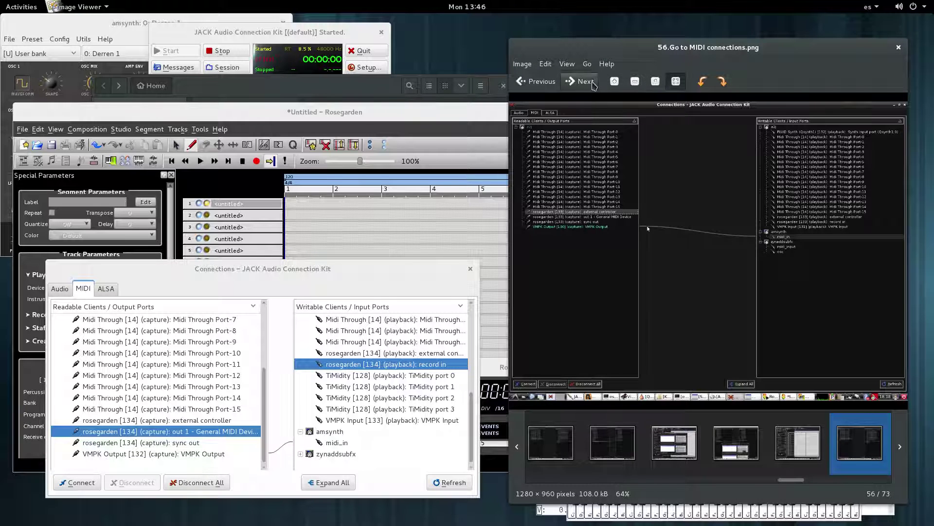
click(580, 81)
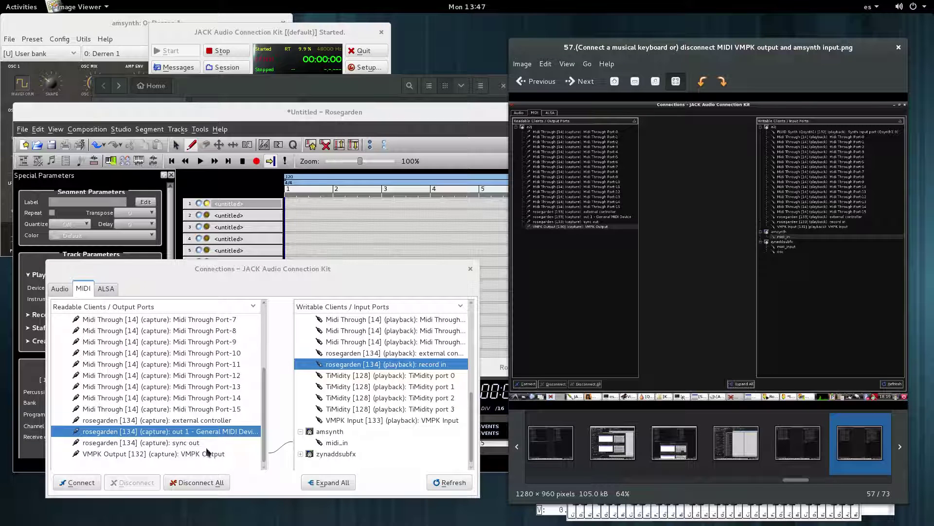
click(113, 457)
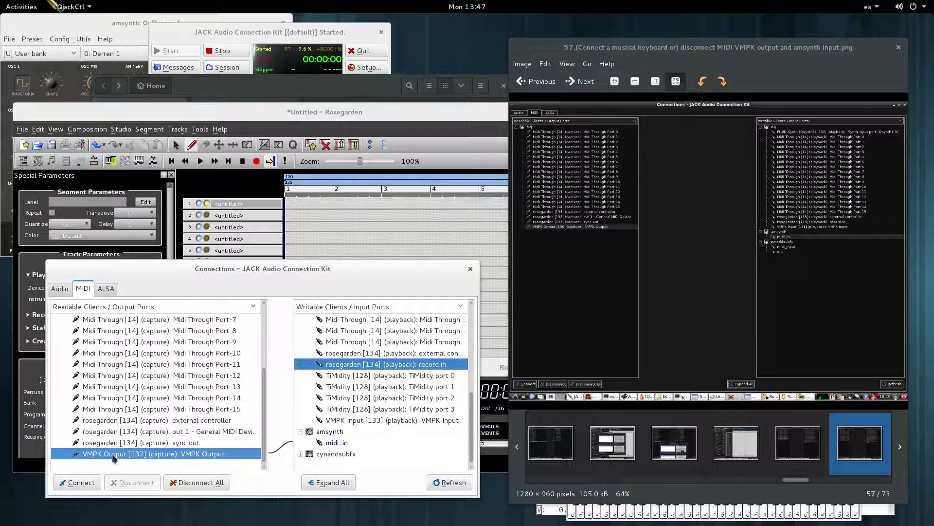
click(335, 445)
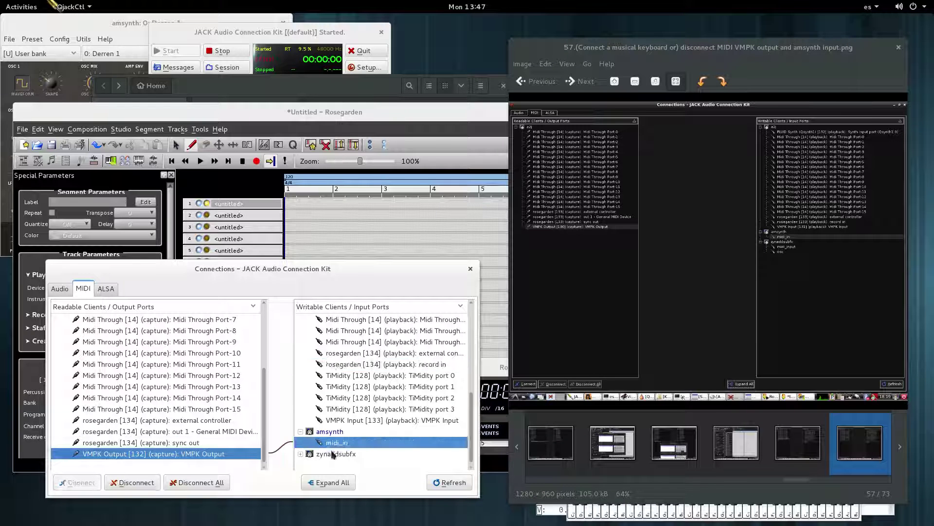
click(137, 482)
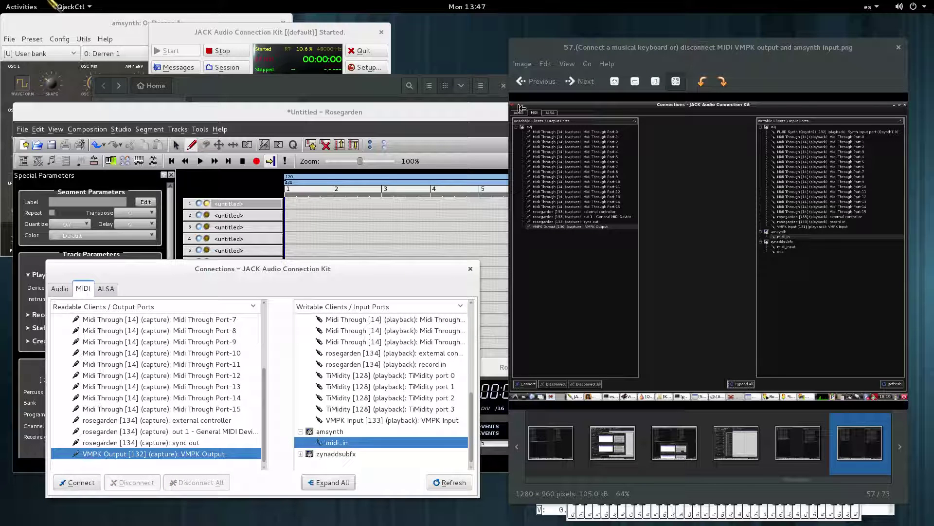
Step: Advance to reference image 58 and connect VMPK Output to FLUID Synth's Synth input port (Qsynth1:0) in the ALSA connections
click(611, 53)
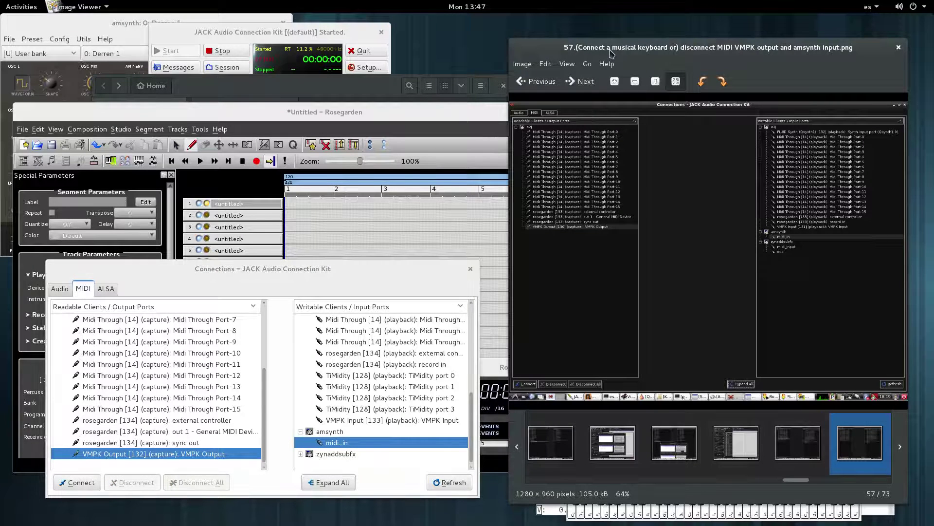
click(589, 81)
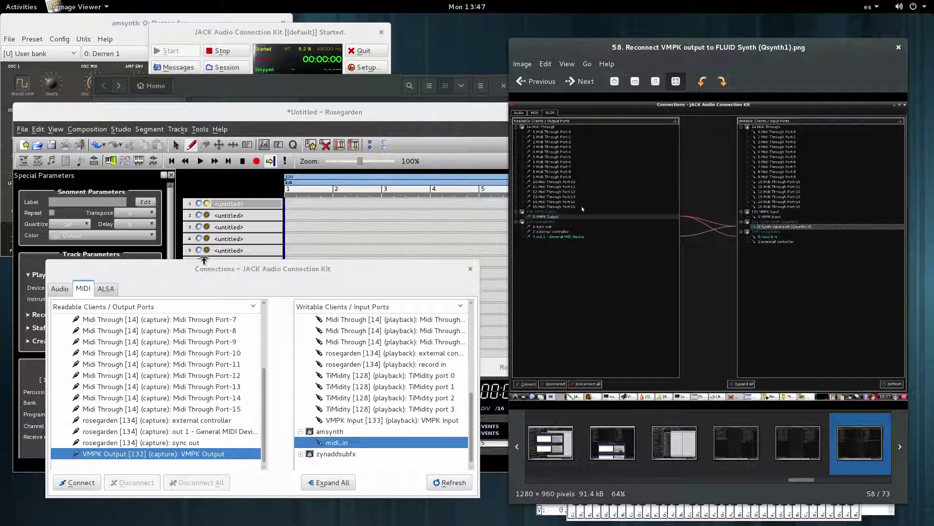
click(106, 289)
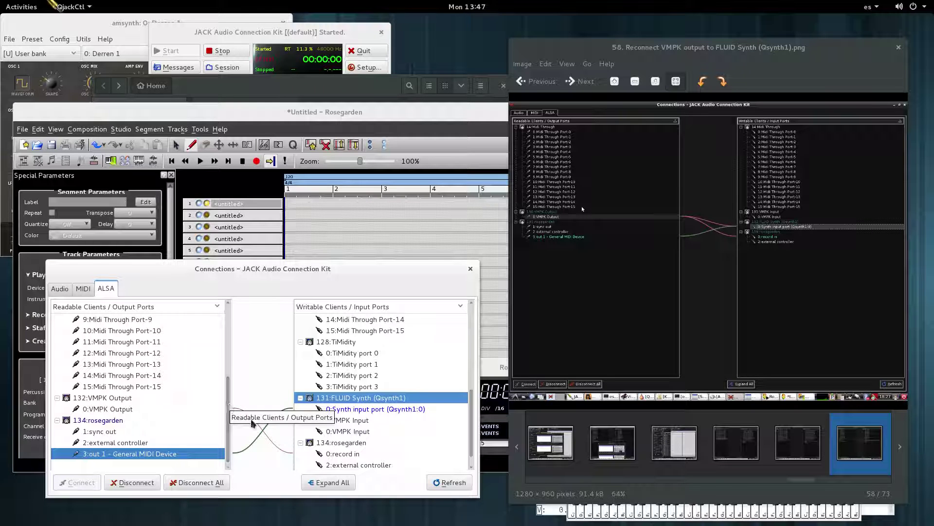
click(123, 412)
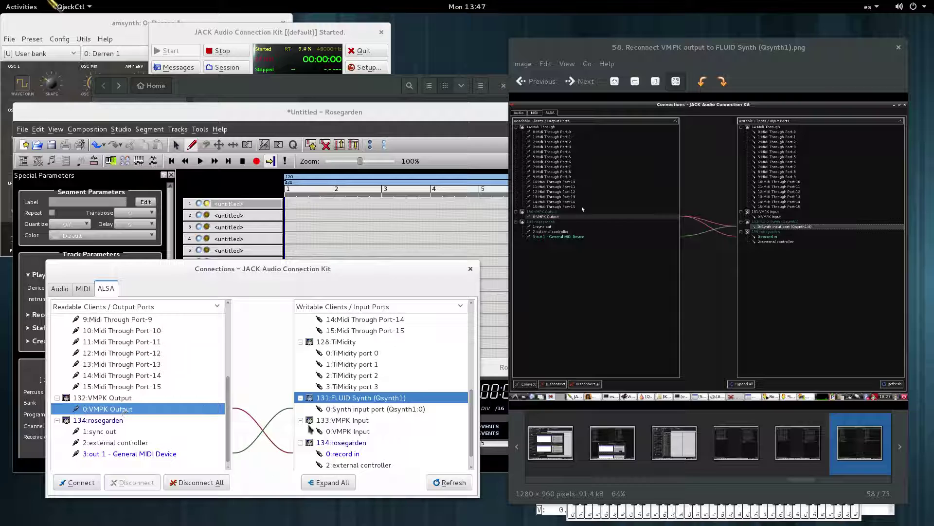
click(343, 412)
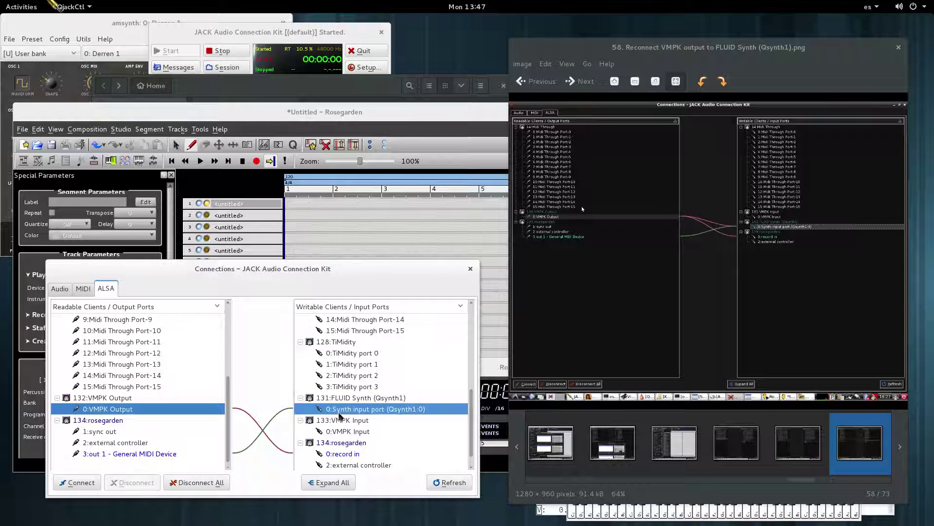
click(91, 485)
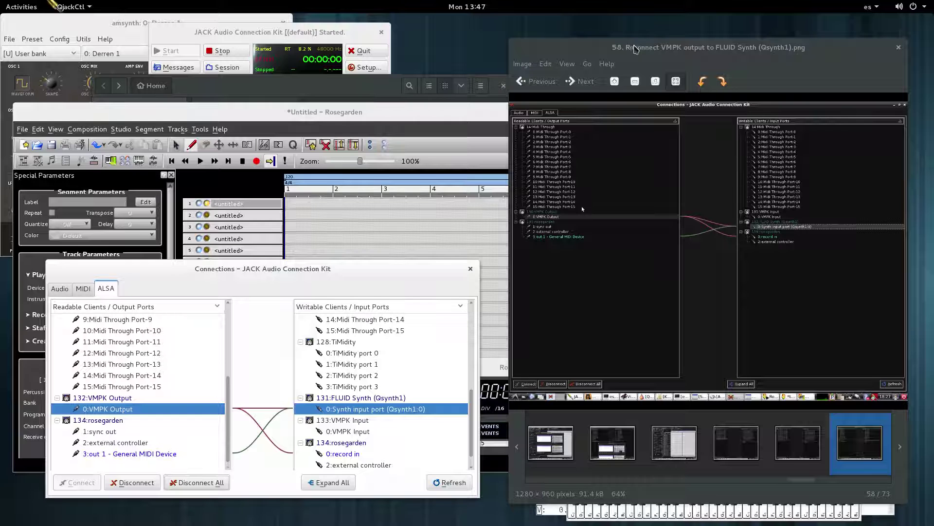
Step: Advance the image viewer to reference image 59, switch to Rosegarden and reselect MIDI track 1 after viewing track 2
drag(621, 44, 627, 31)
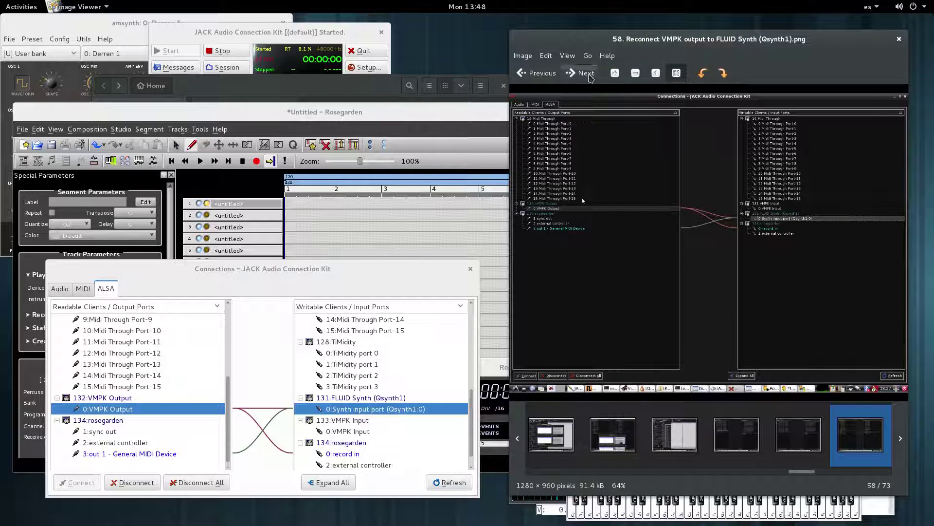
click(589, 76)
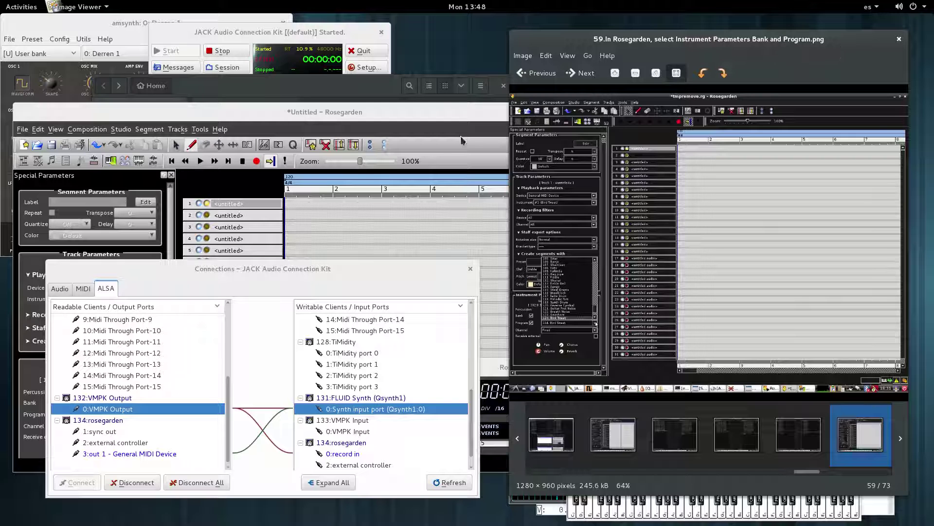
click(309, 120)
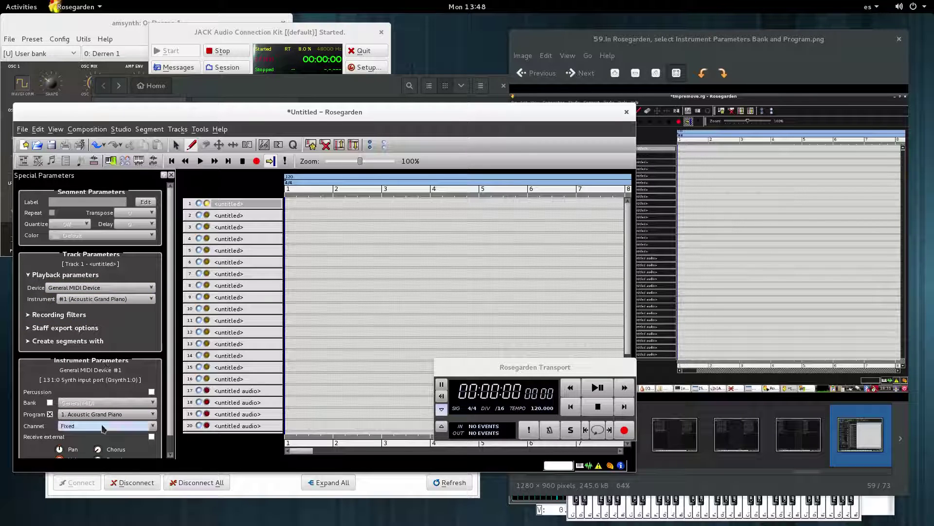
click(231, 216)
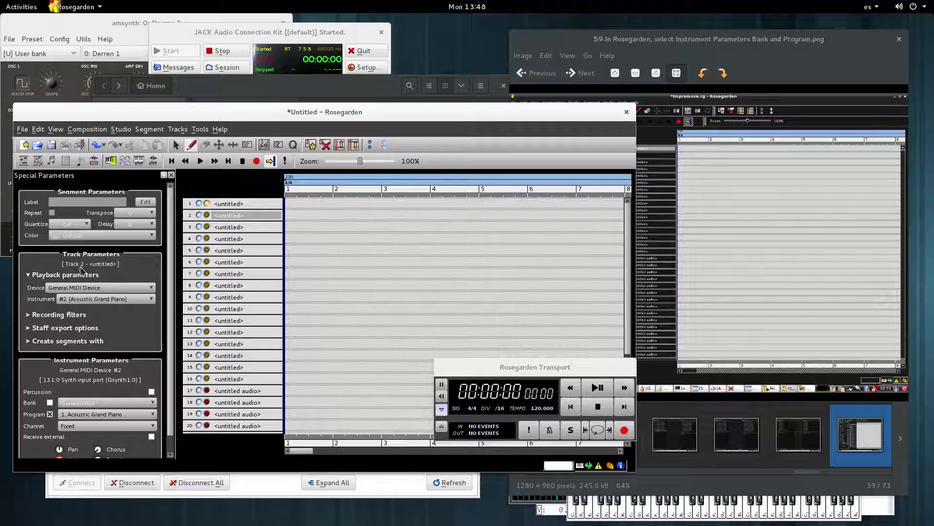
click(230, 204)
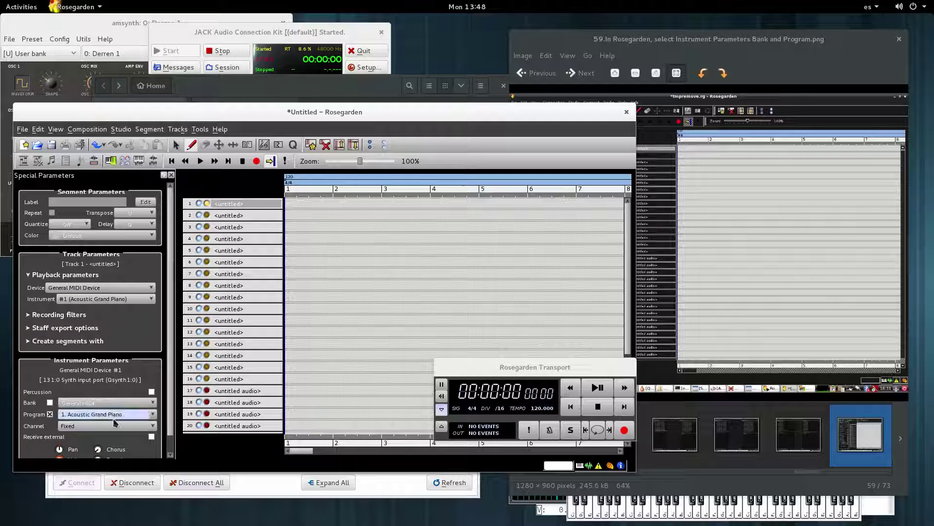
Step: Set the Rosegarden program for track 1 to 19. Rock Organ in the instrument parameters
click(154, 414)
click(154, 415)
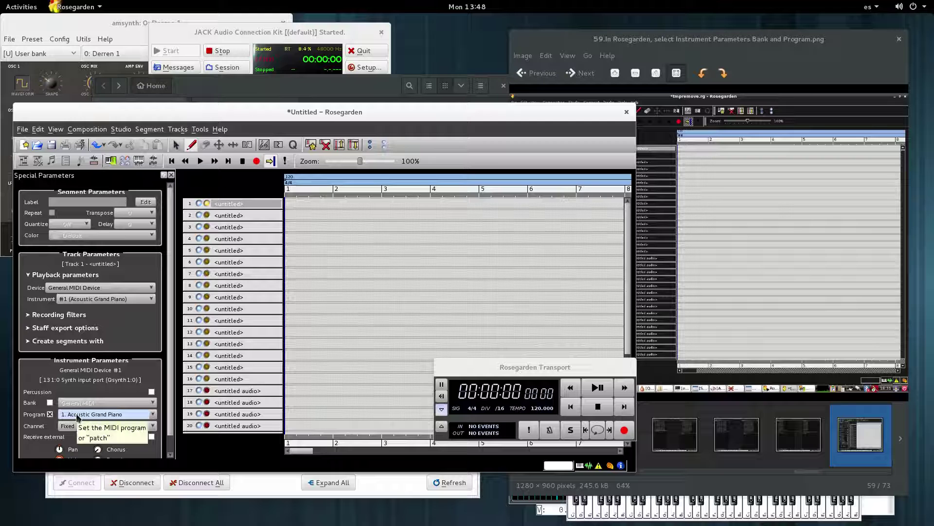
click(154, 415)
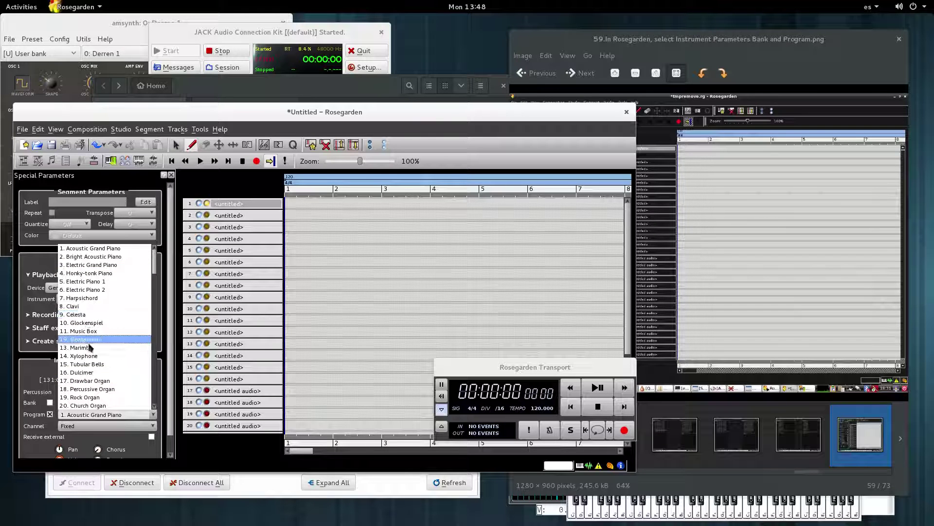
scroll(91, 375, down, 2)
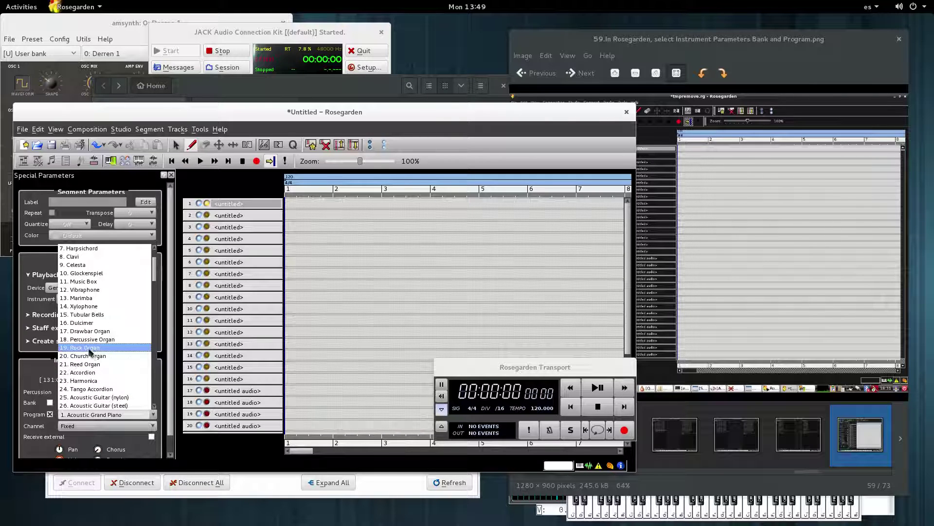
click(91, 349)
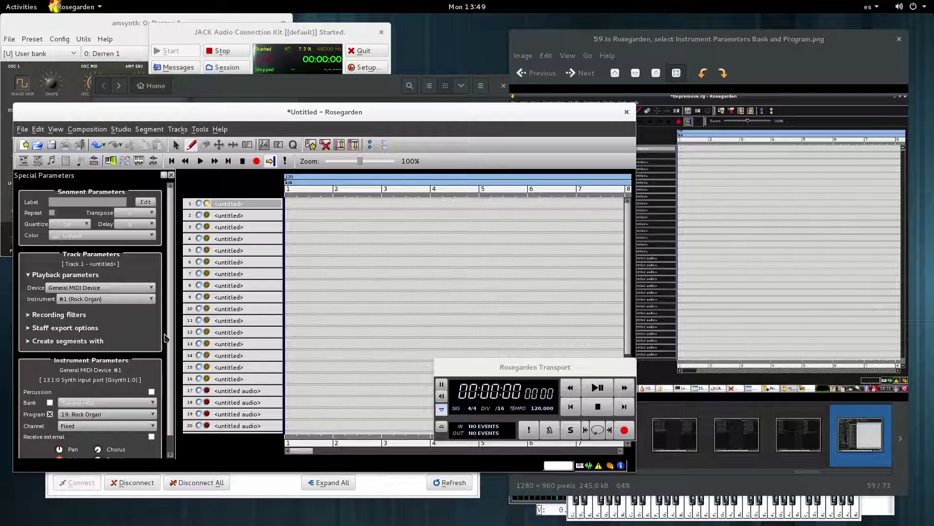
scroll(161, 340, down, 1)
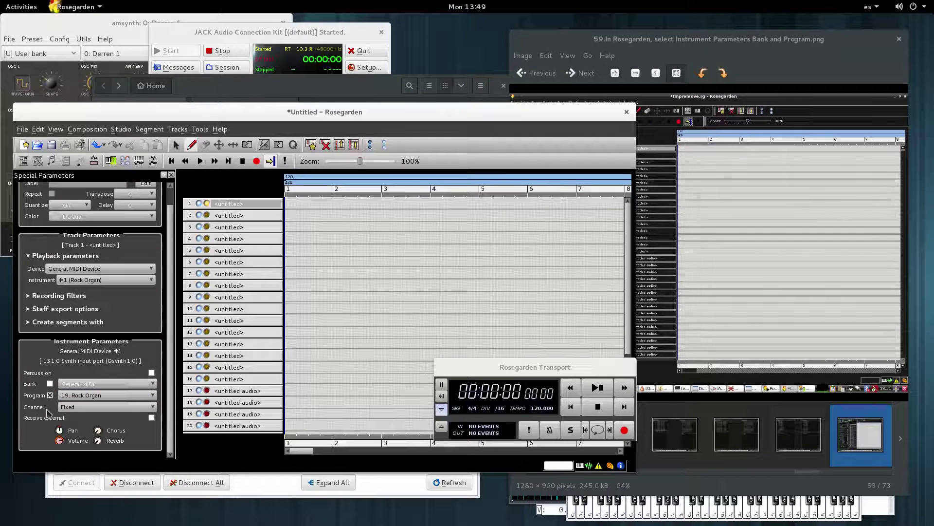
click(153, 395)
click(155, 401)
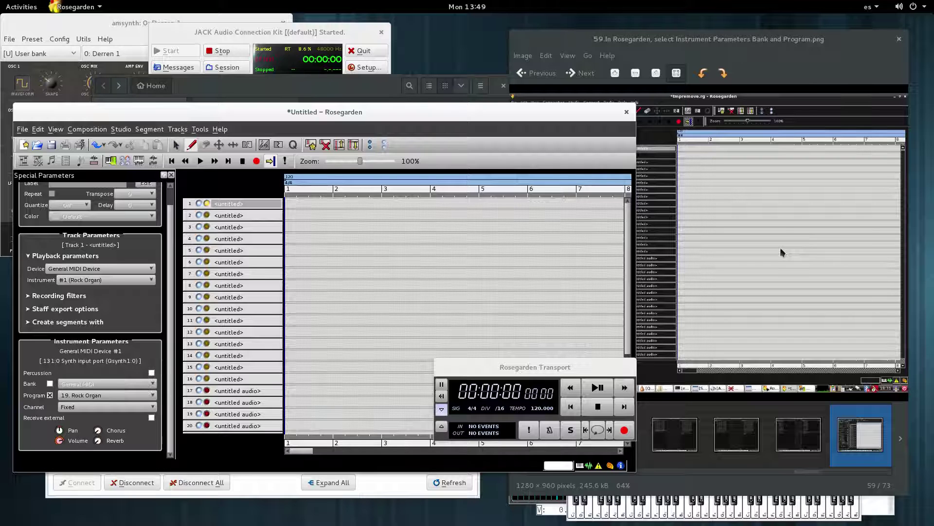
Step: Advance the image viewer to reference image 60 and minimize the Files window covering Rosegarden
click(746, 44)
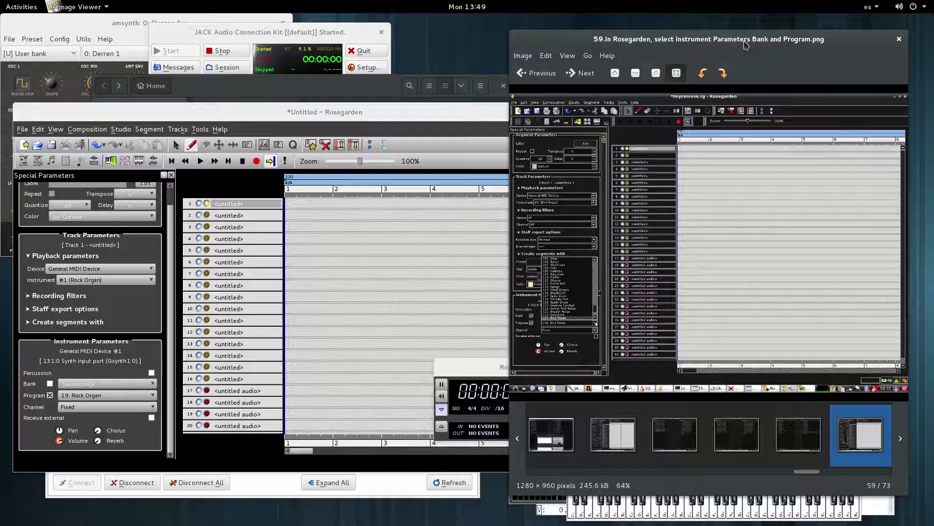
click(590, 76)
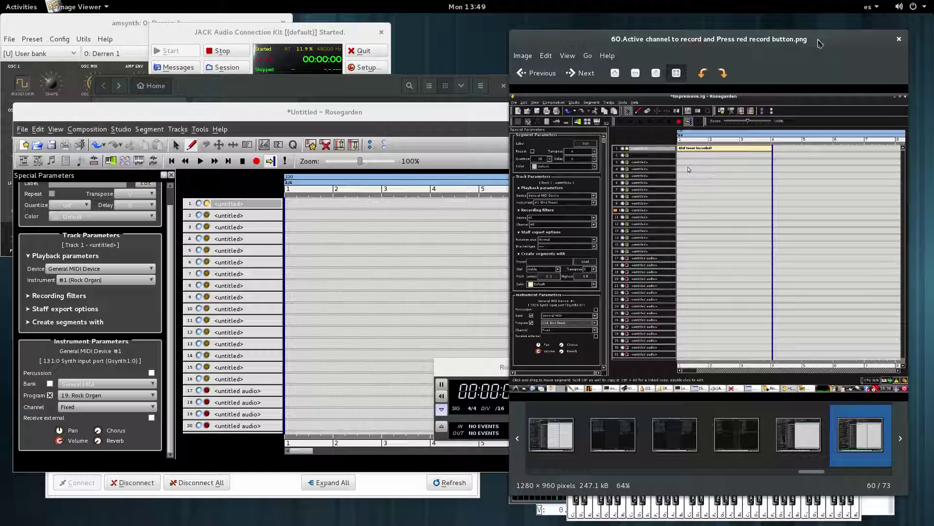
click(359, 85)
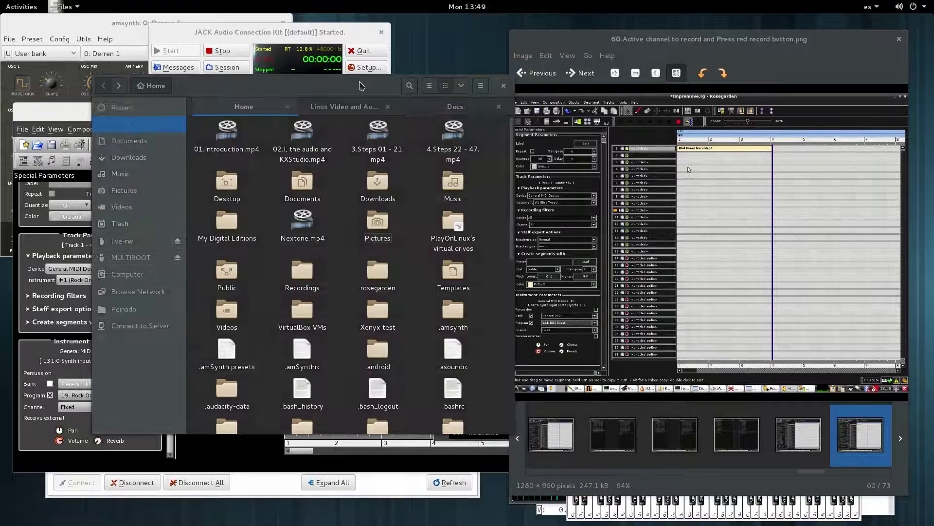
drag(58, 109, 137, 126)
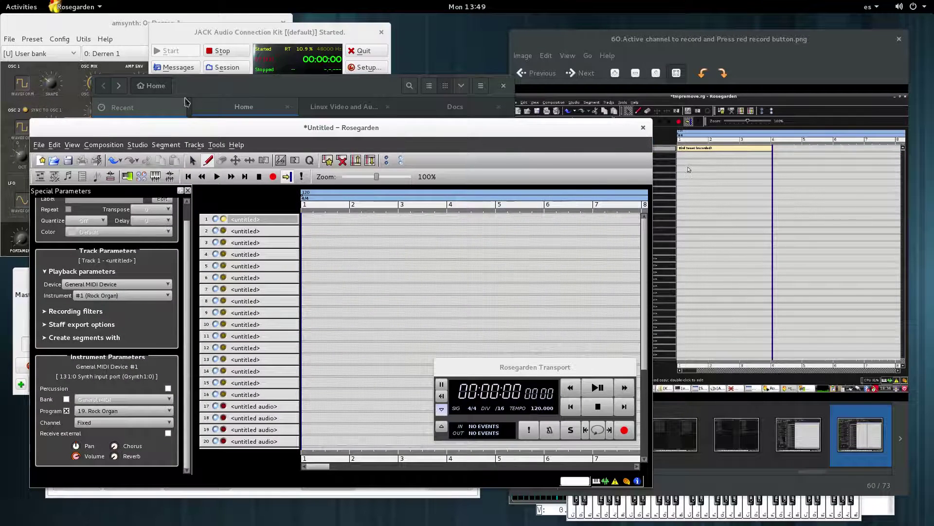
click(227, 87)
right_click(228, 87)
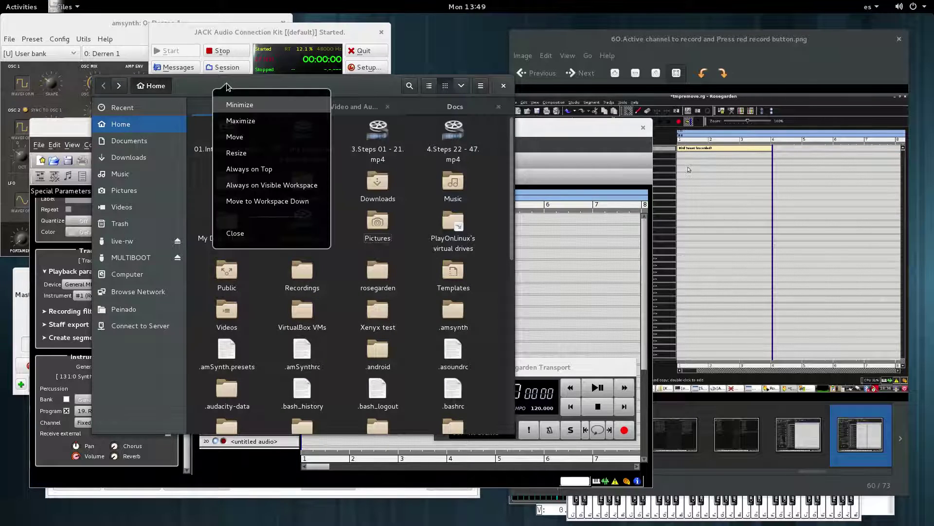
click(244, 105)
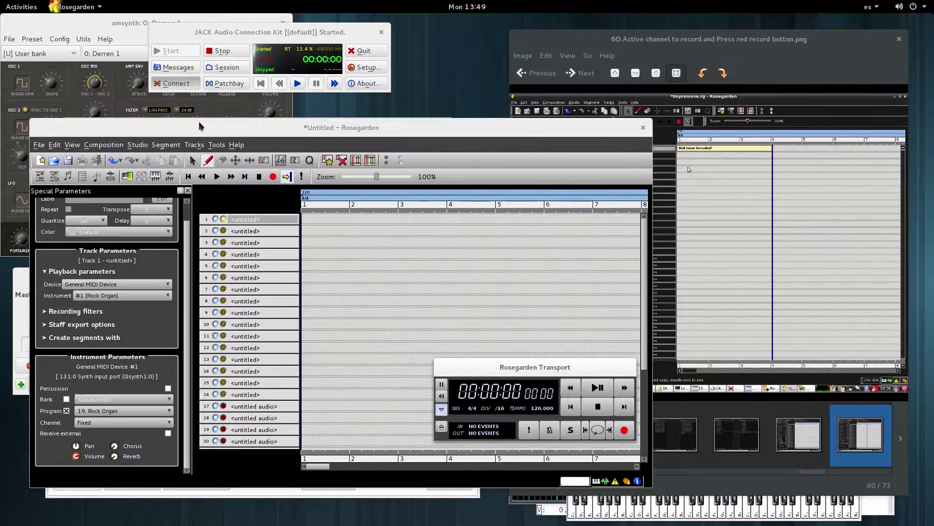
Step: Try recording a short take on armed track 1 without playing notes, stop it and rewind to the beginning
click(201, 127)
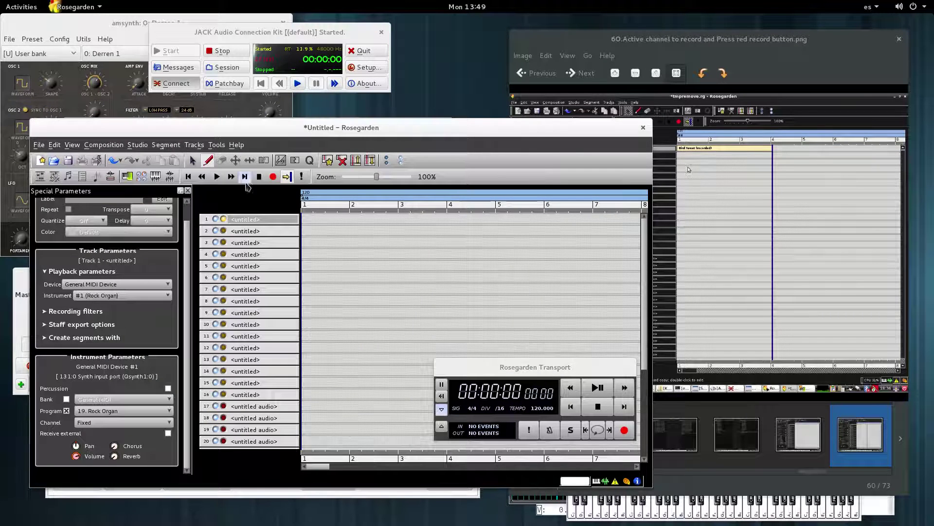
click(225, 220)
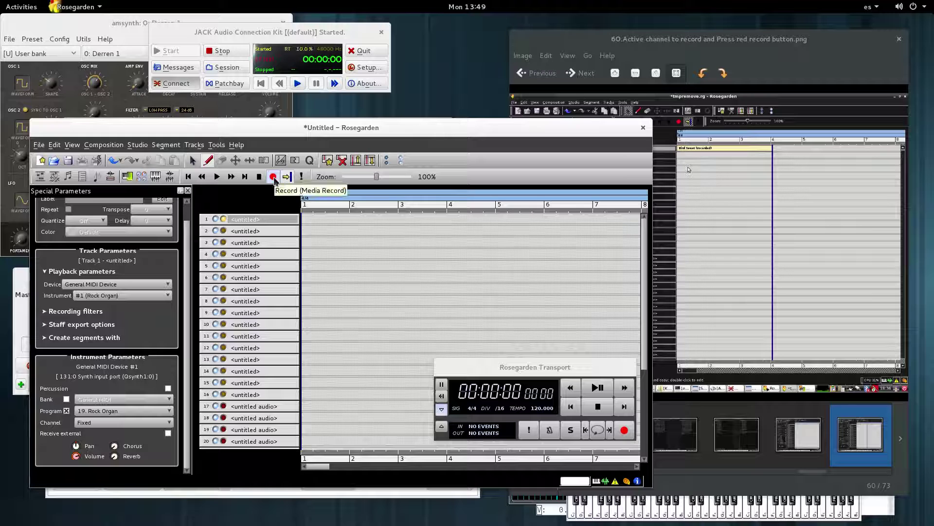
click(273, 176)
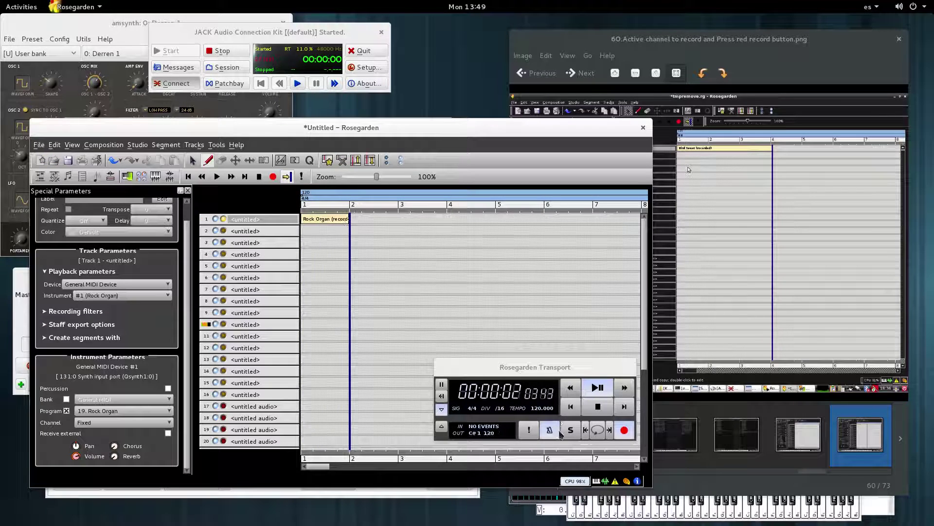
click(516, 366)
drag(515, 366, 513, 365)
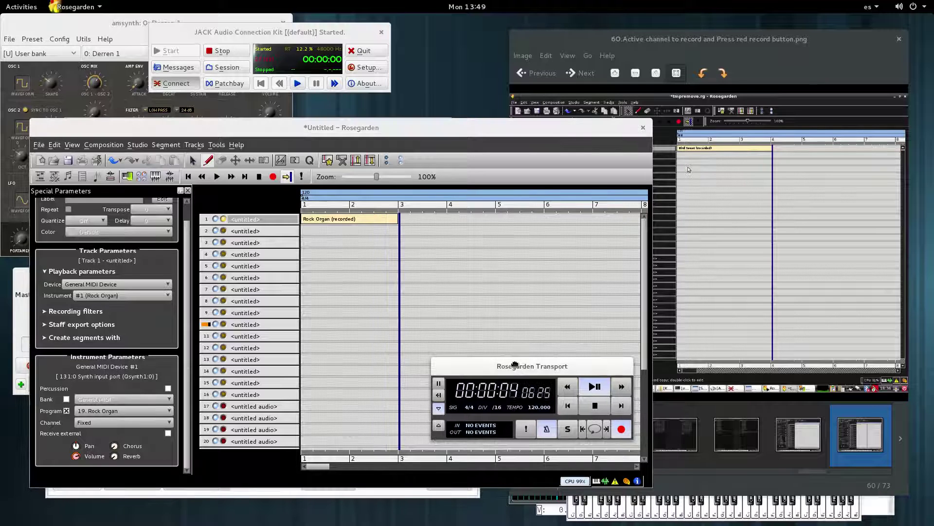
click(596, 406)
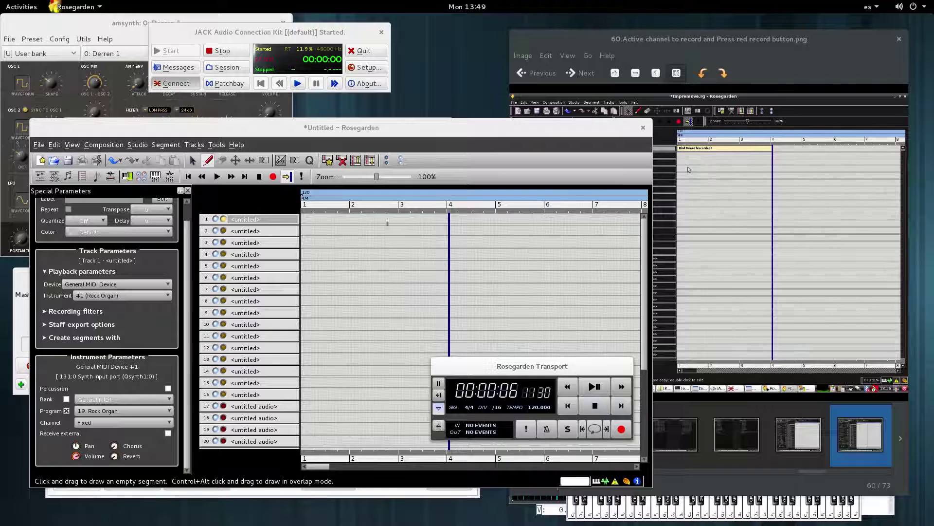
click(568, 406)
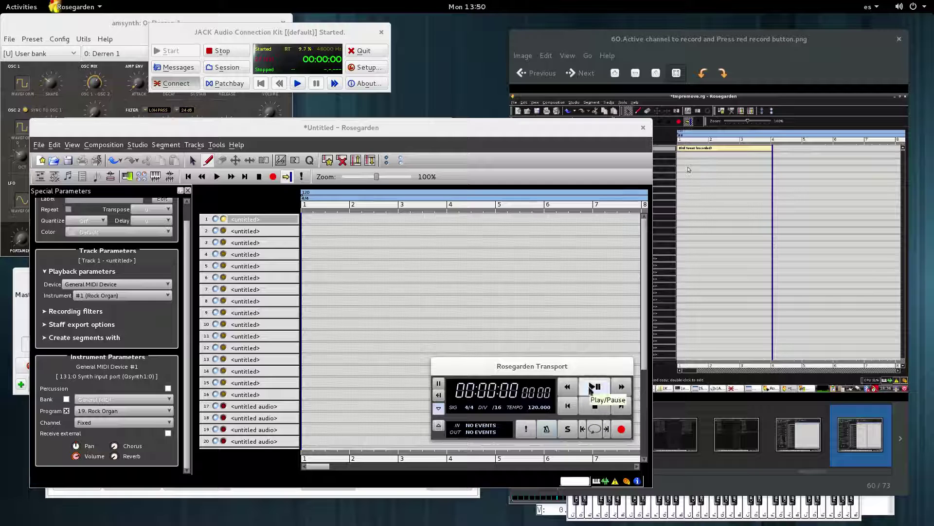
Step: Record an improvised melody on Rosegarden track 1 by playing notes on the VMPK keyboard, and stop the recording
click(546, 430)
click(547, 429)
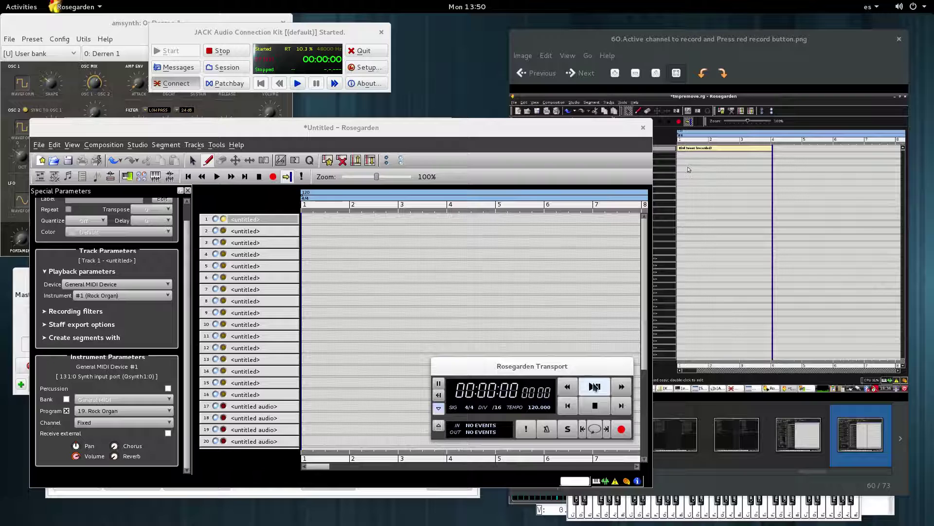
click(621, 430)
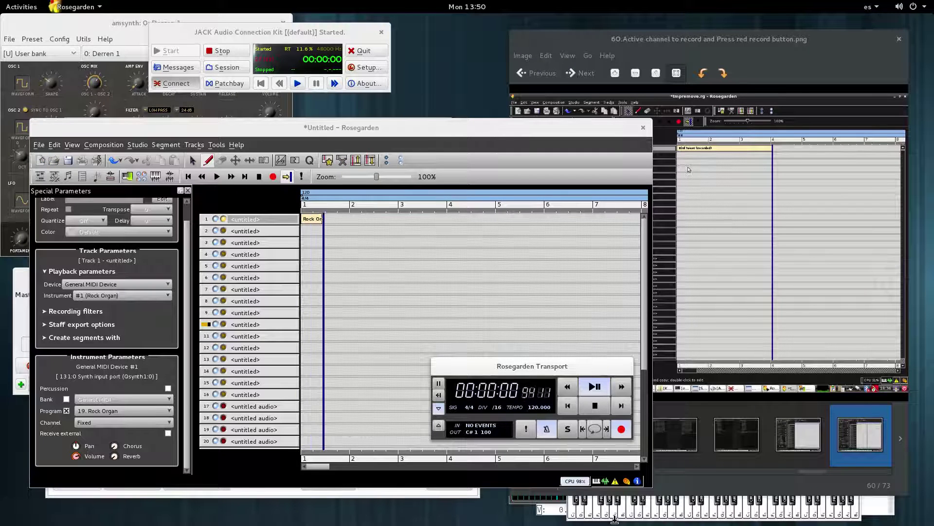
click(614, 516)
click(633, 515)
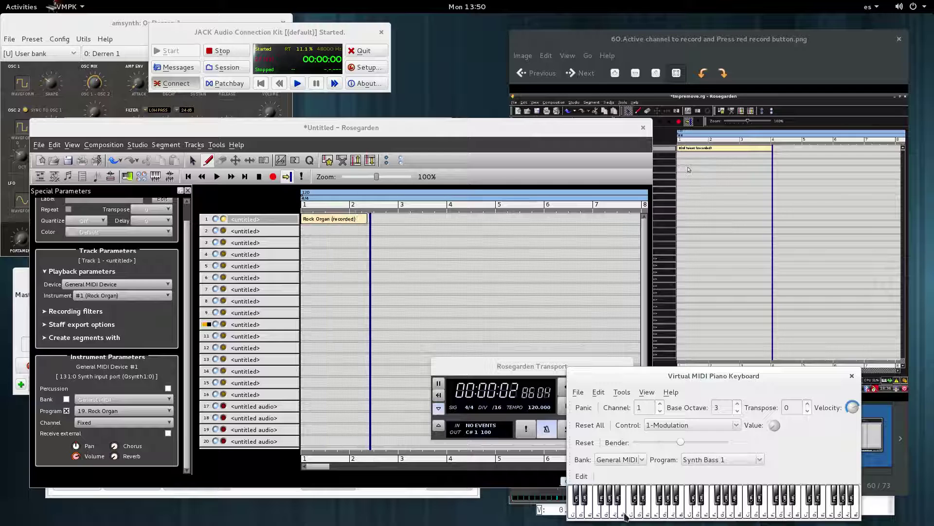
click(634, 514)
click(682, 508)
click(658, 507)
click(640, 509)
click(622, 511)
click(656, 510)
click(764, 506)
click(732, 511)
click(681, 509)
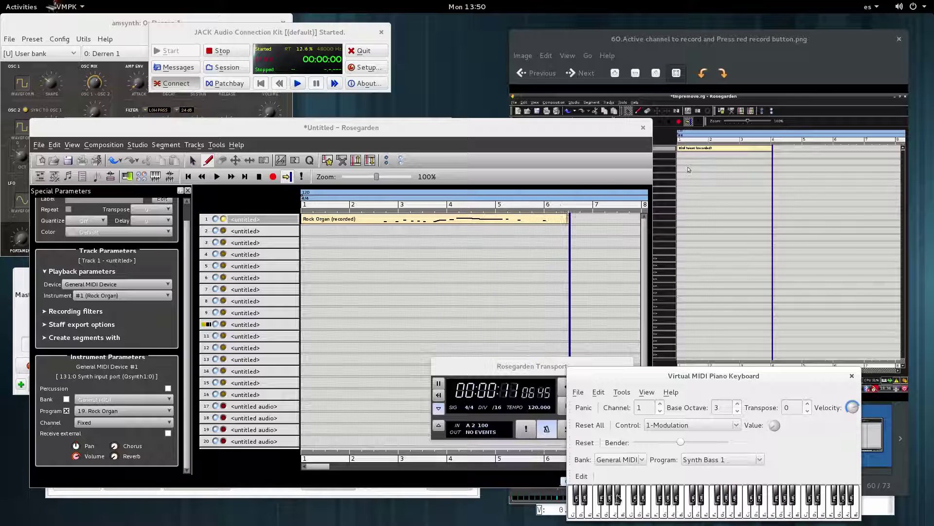
click(682, 504)
click(641, 505)
click(659, 496)
click(751, 496)
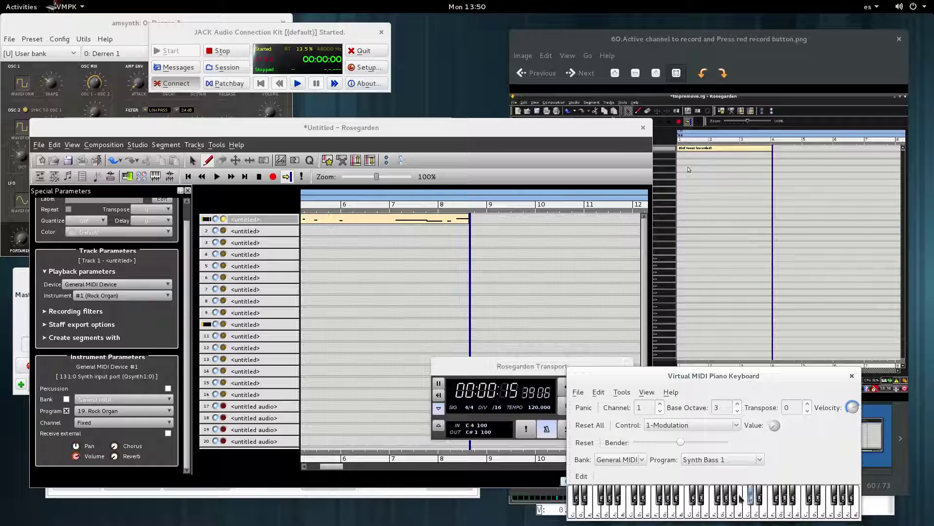
mouse_move(534, 366)
mouse_down()
mouse_move(559, 384)
mouse_move(531, 357)
mouse_up()
click(592, 396)
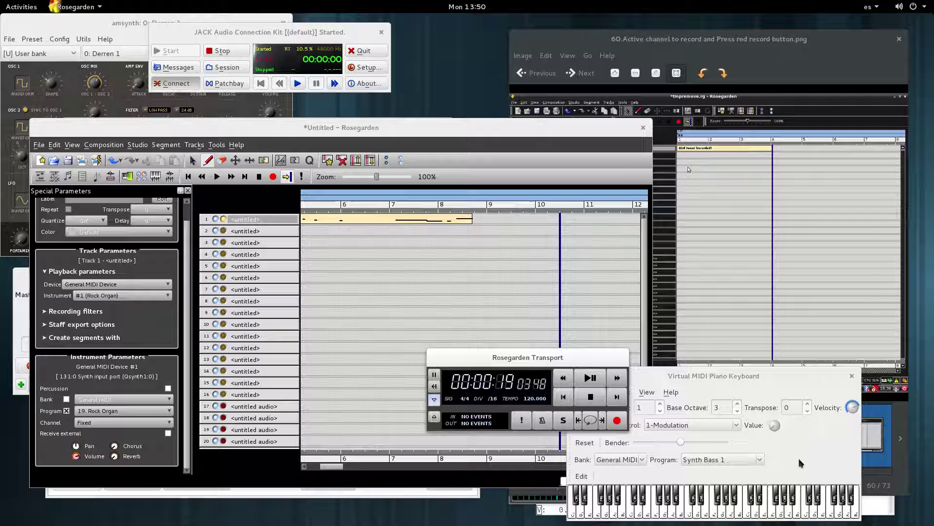
Step: Advance the image viewer to reference image 61 and set the VMPK program to Cello
click(767, 48)
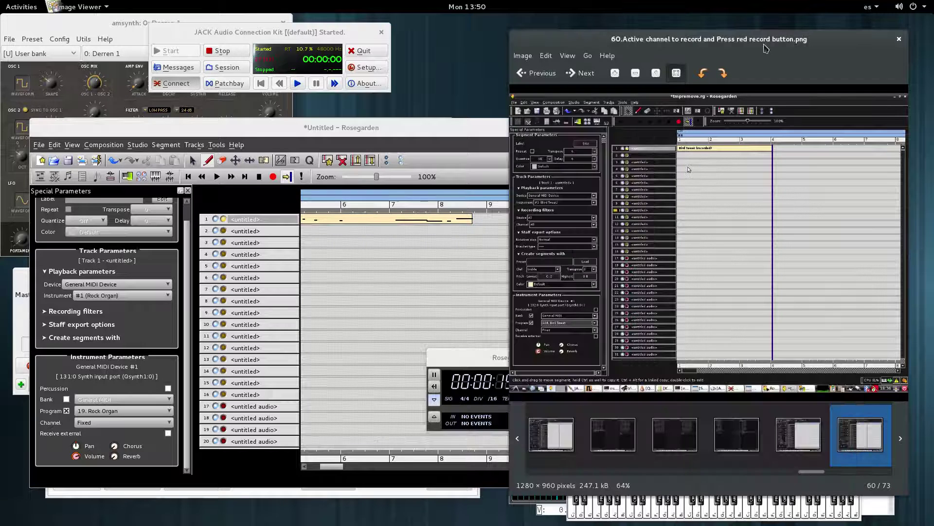
click(581, 78)
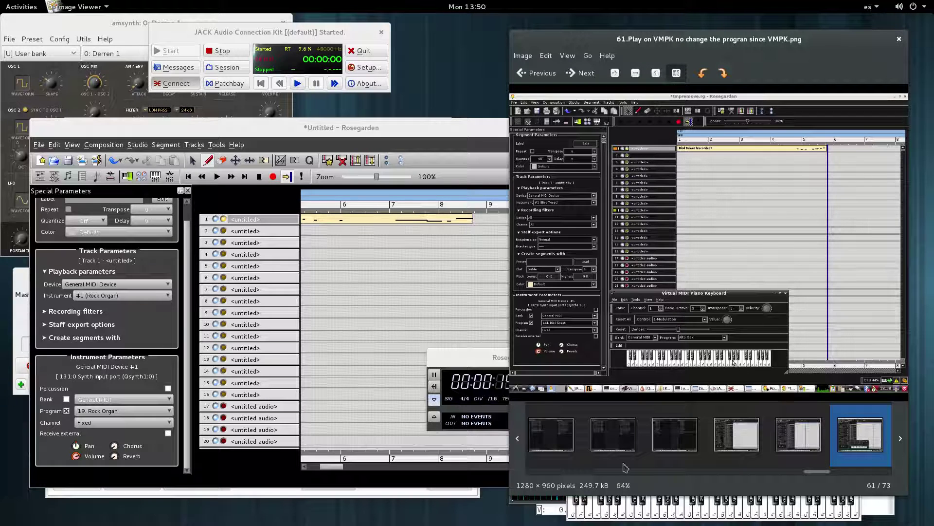
click(623, 518)
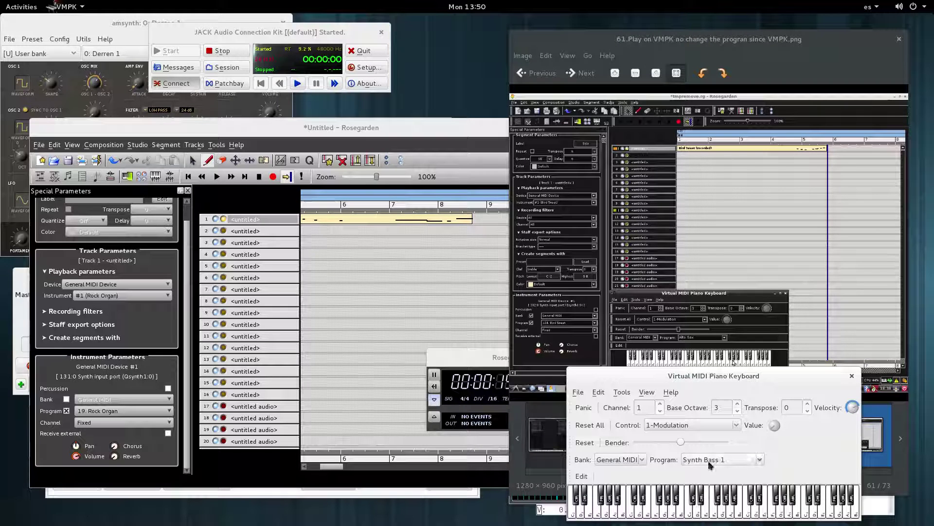
click(760, 462)
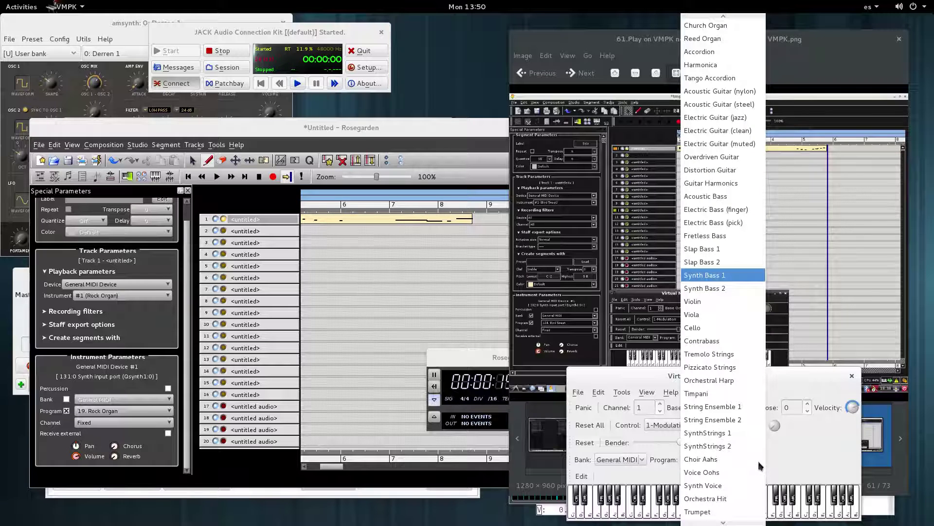
click(702, 330)
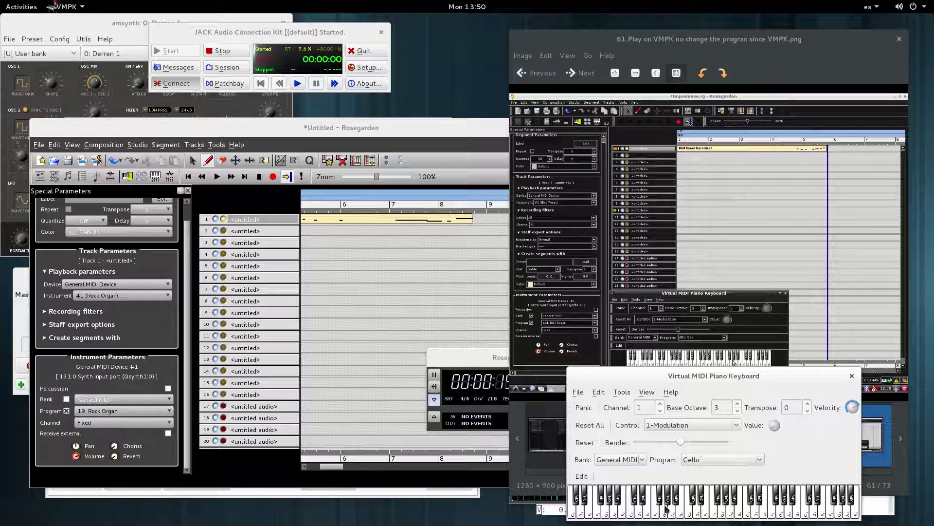
Step: Play several notes on the VMPK keyboard to test the sound with the Cello program selected
click(698, 508)
click(669, 508)
click(634, 508)
click(632, 509)
click(640, 510)
click(644, 509)
click(633, 508)
click(607, 510)
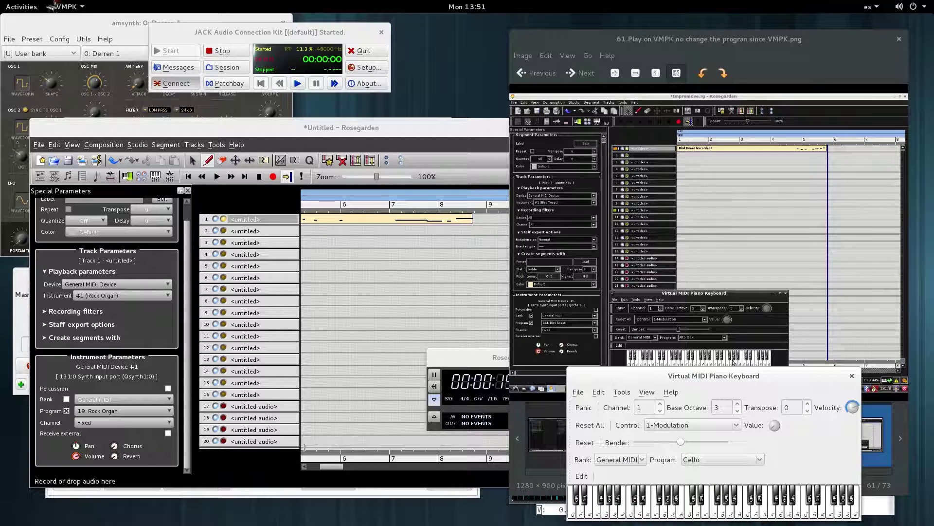
click(707, 509)
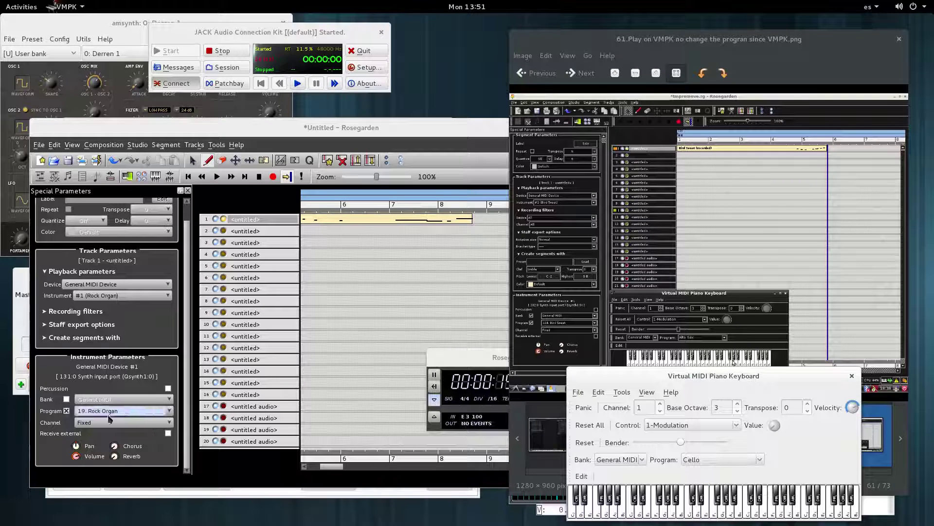
Step: Rewind Rosegarden to the beginning and move the recorded Rock Organ segment on track 1 to start at bar 1
click(239, 128)
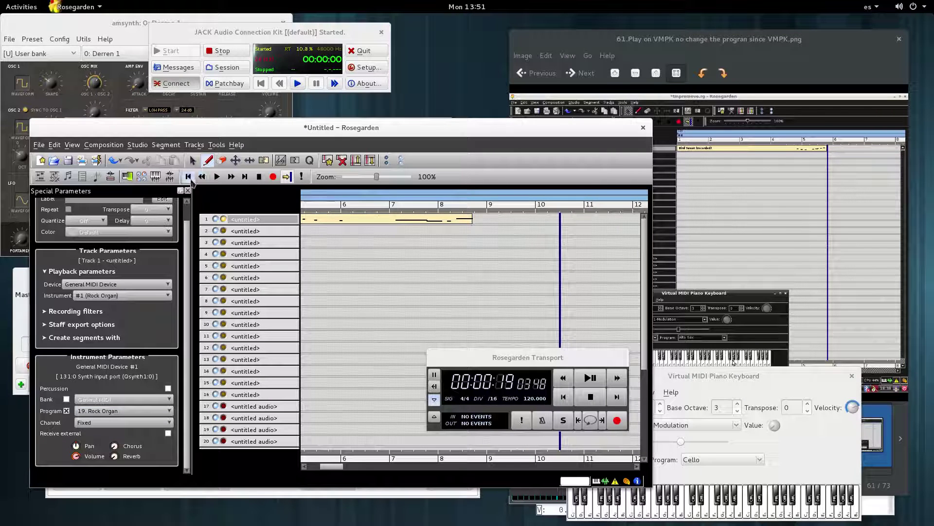
click(190, 178)
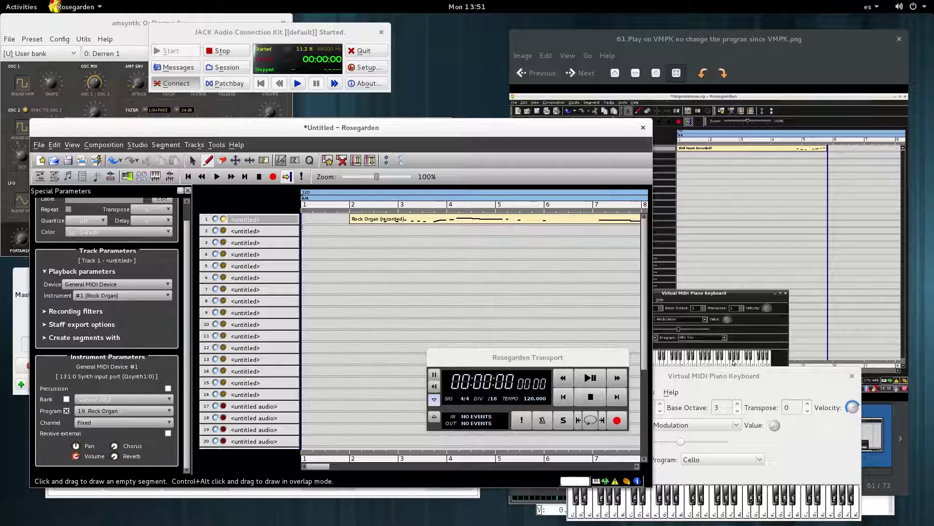
key(F2)
click(376, 219)
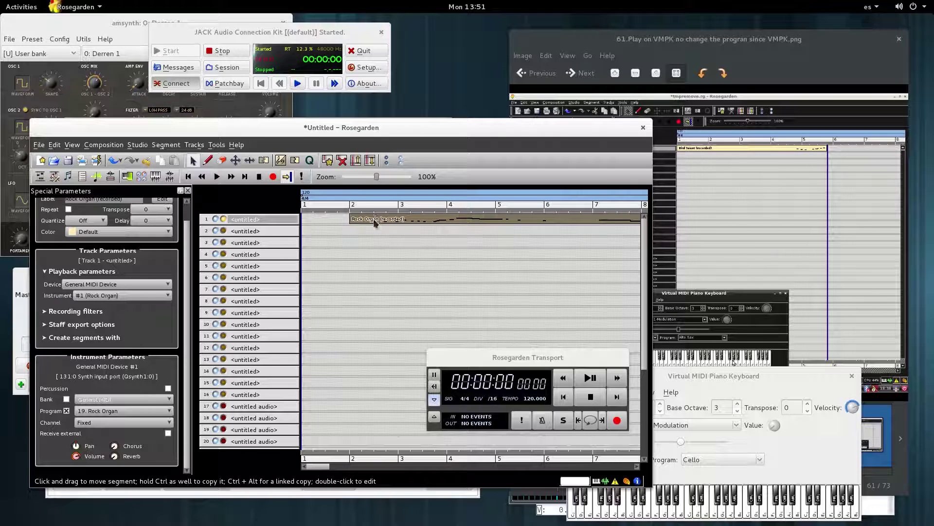
drag(376, 223, 317, 220)
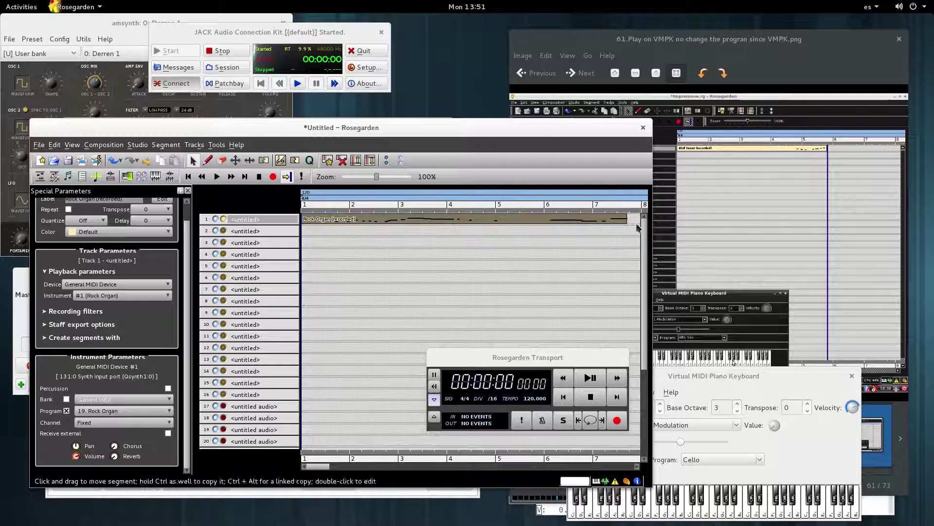
Step: Shorten the Rock Organ segment on track 1 to end shortly after bar 7 starts, and move its long bar 3 note earlier in the Matrix editor
drag(628, 222, 605, 221)
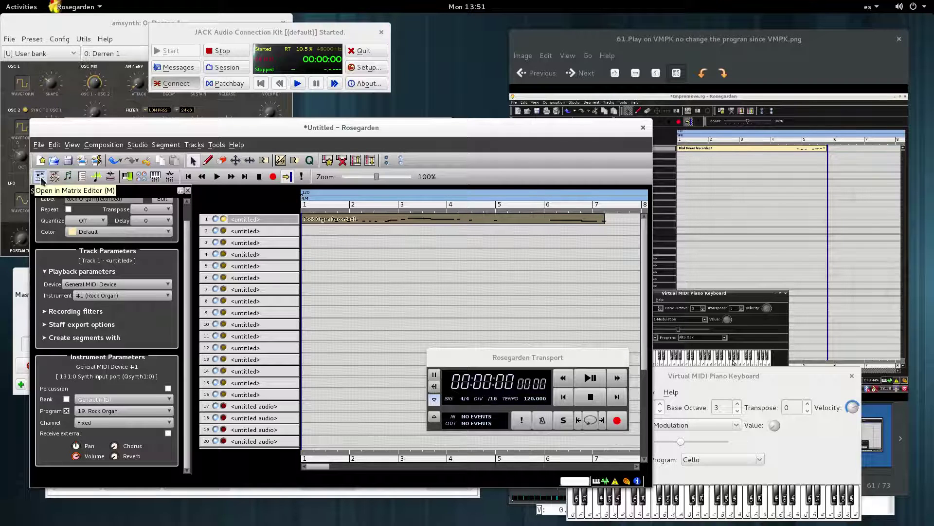
click(41, 178)
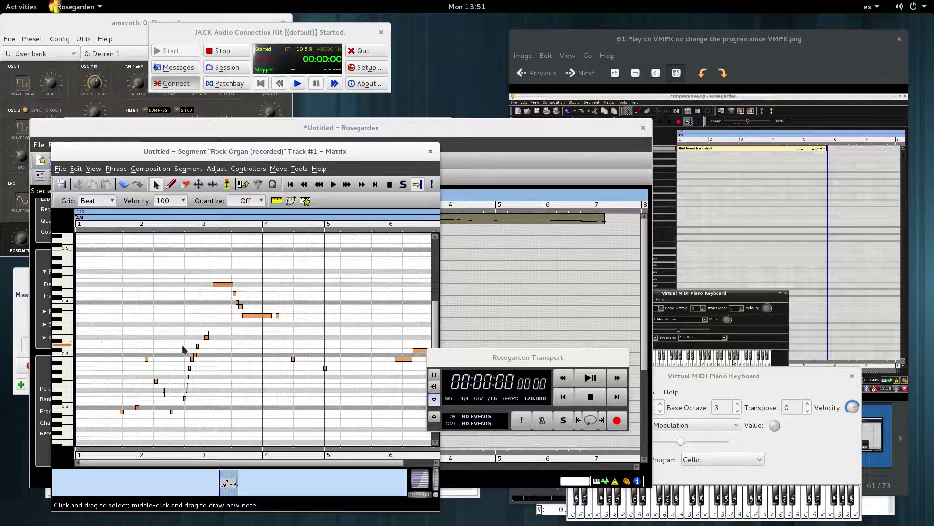
drag(250, 315, 229, 317)
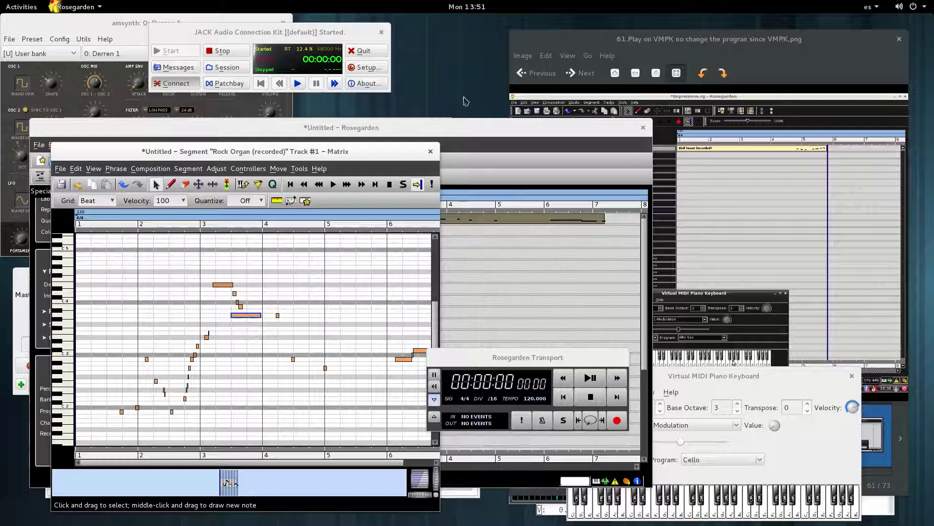
click(430, 151)
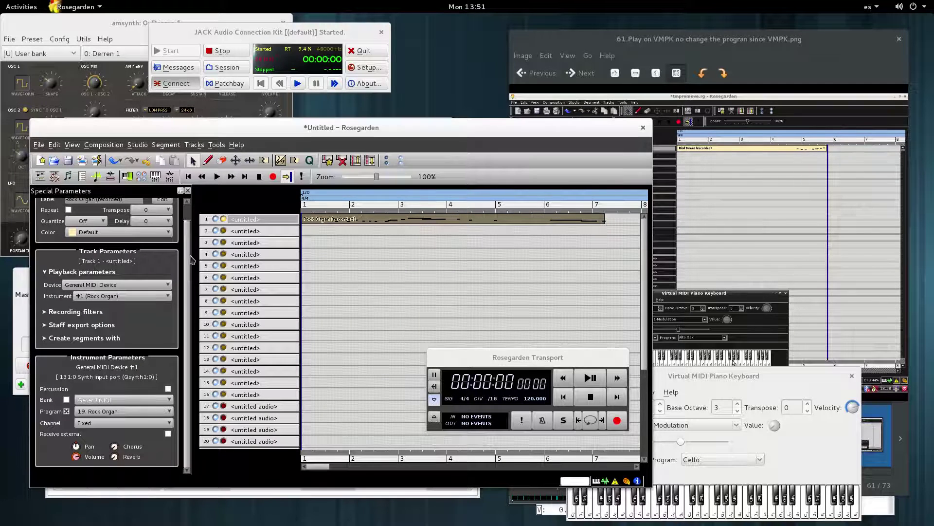
Step: Open the recorded track 1 segment in the Notation editor and examine its score
drag(191, 260, 192, 242)
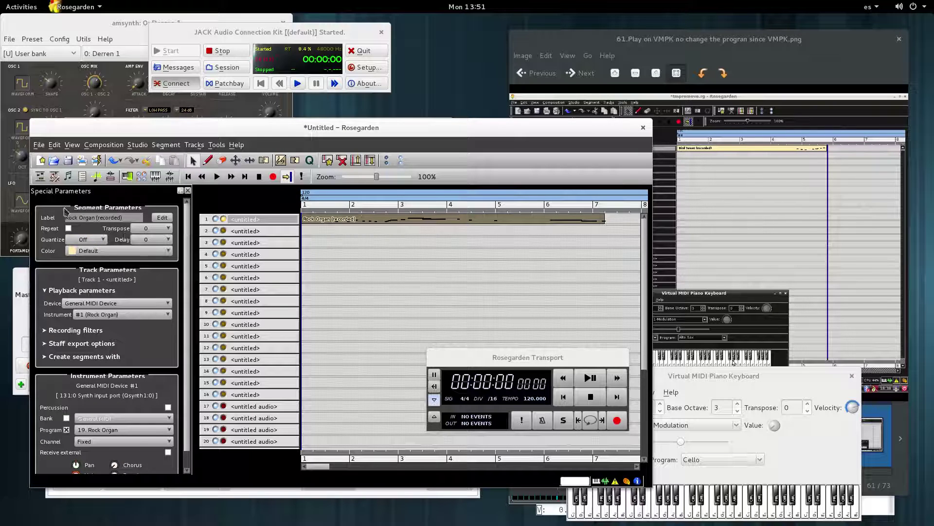
click(68, 177)
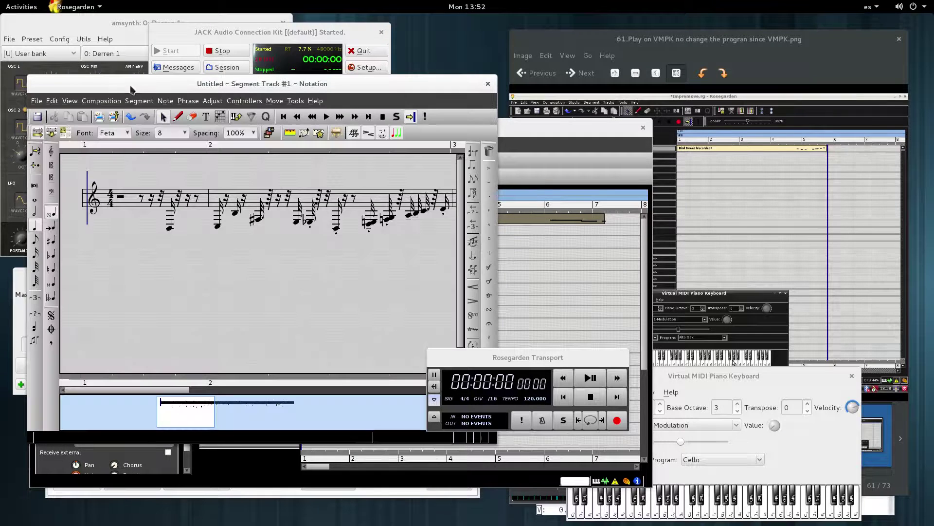
mouse_move(130, 89)
mouse_down()
mouse_move(114, 108)
mouse_move(127, 104)
mouse_up()
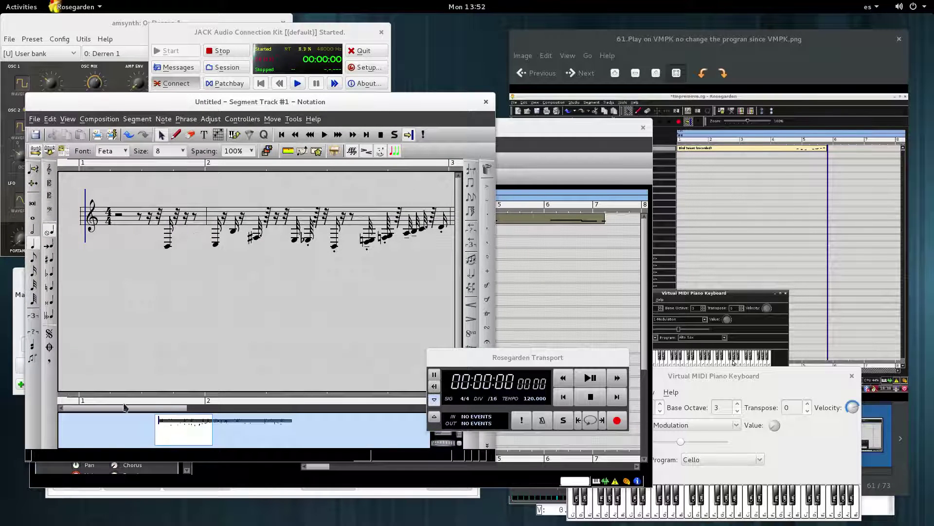
drag(104, 412, 67, 419)
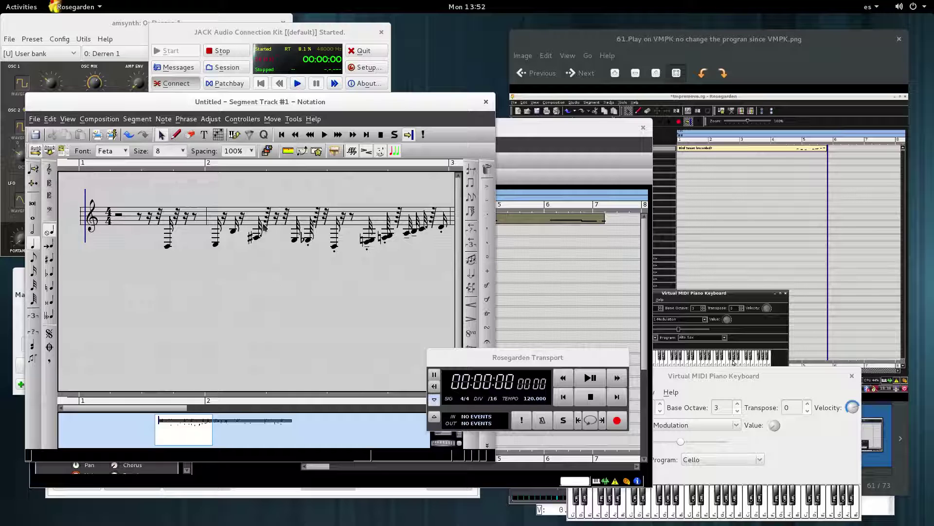
Step: Review the LilyPond print options of the notation, including the available compatibility levels, and cancel without printing
click(34, 119)
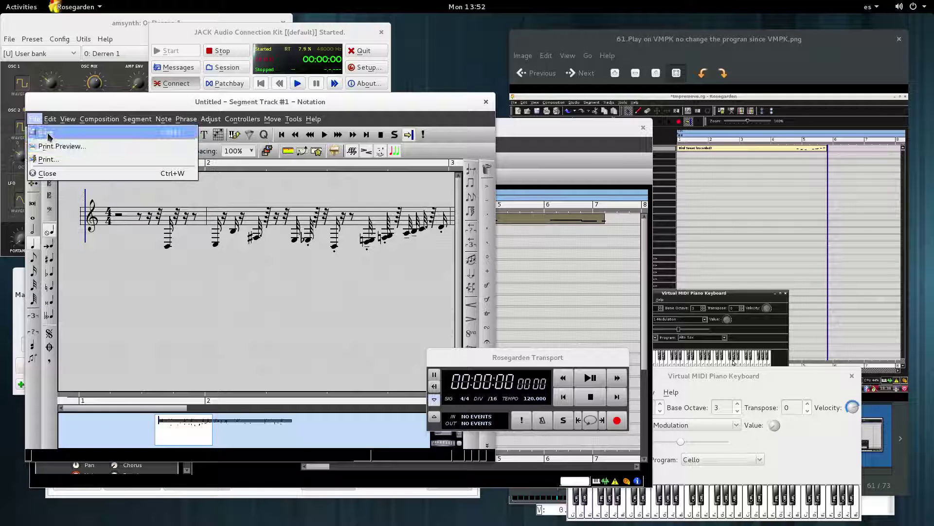
mouse_move(50, 121)
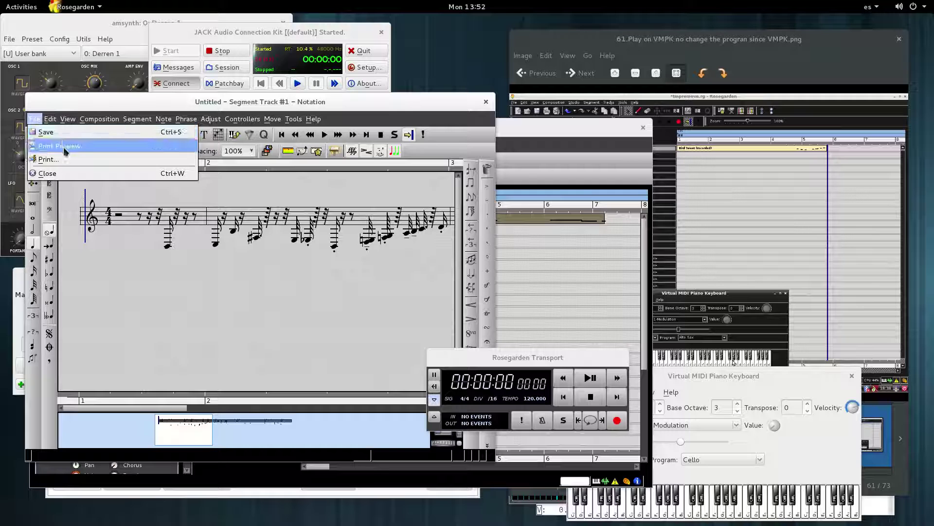
click(48, 161)
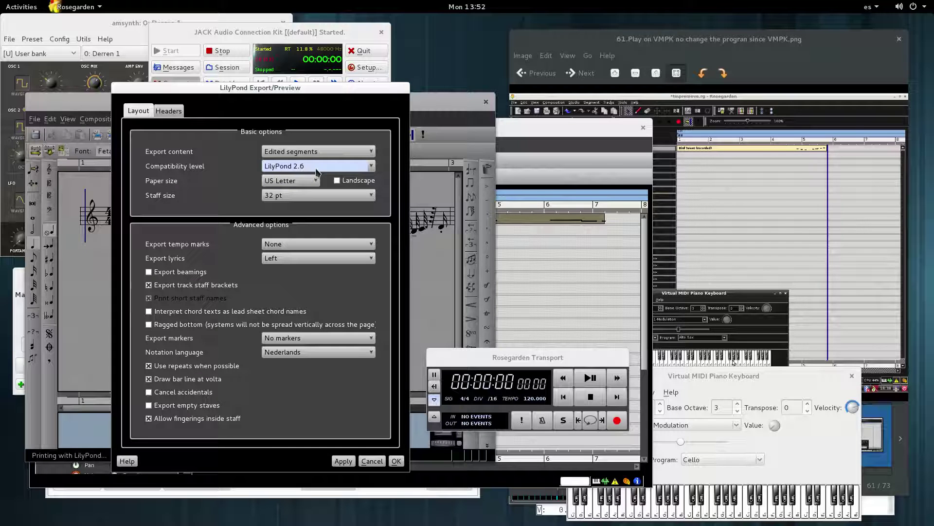
click(373, 167)
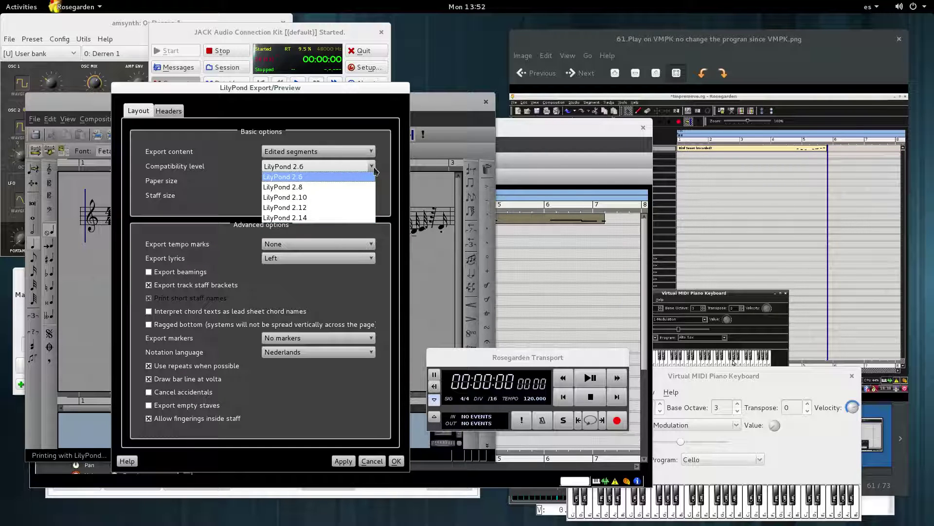
click(375, 170)
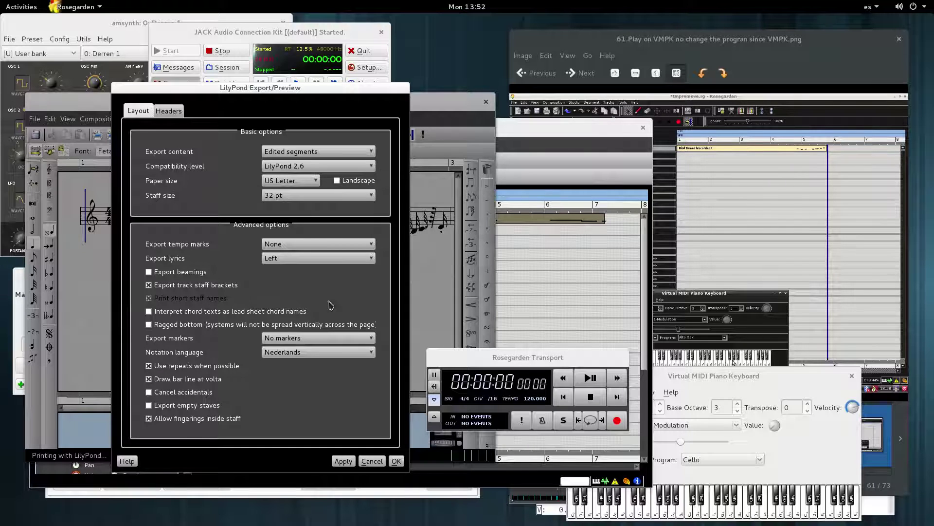
click(373, 457)
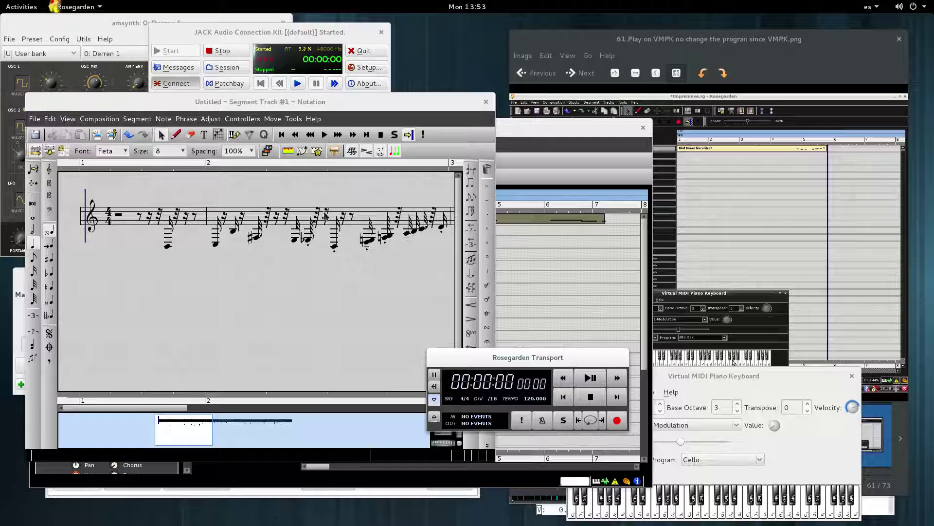
Step: Close the Notation editor, then play back the track 1 recording and stop it around bar 5
click(486, 103)
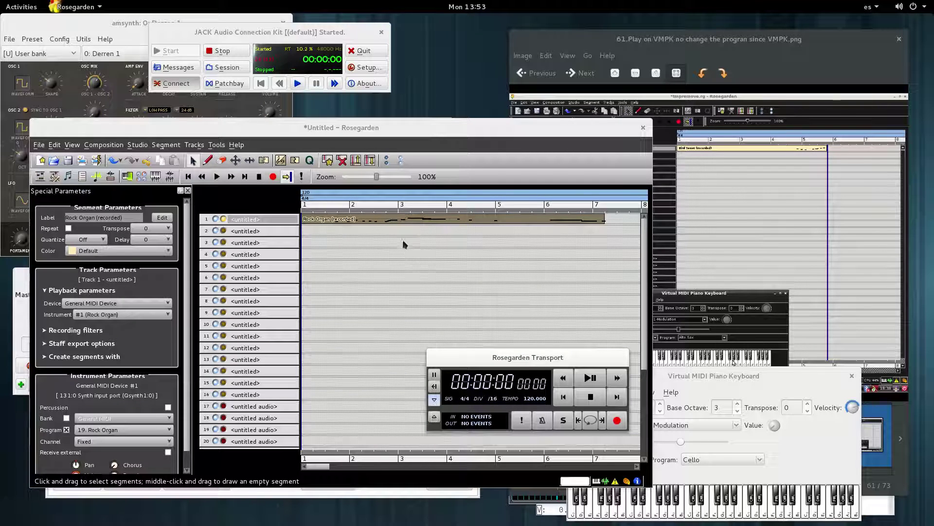
click(217, 177)
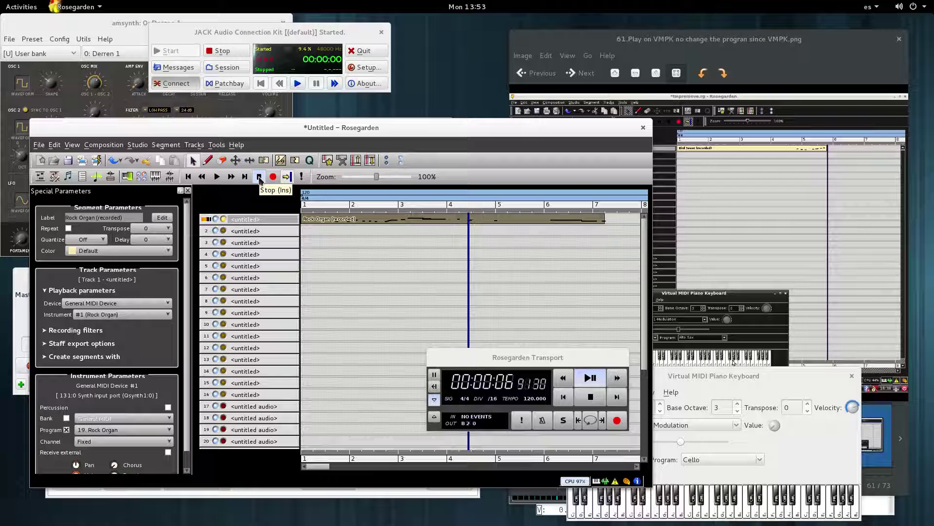
click(259, 178)
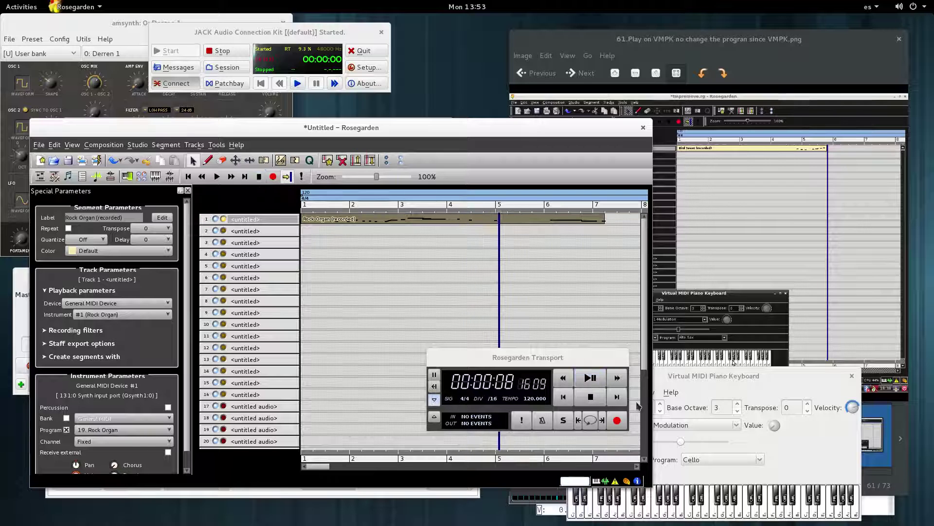
Step: Set the VMPK program to Viola and play a few notes on its keyboard to test the sound
click(678, 377)
click(692, 511)
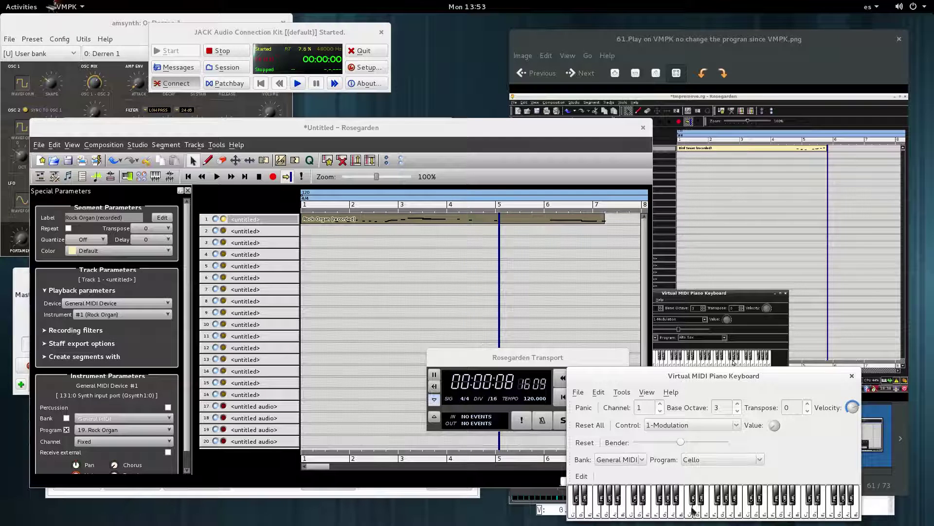
click(760, 460)
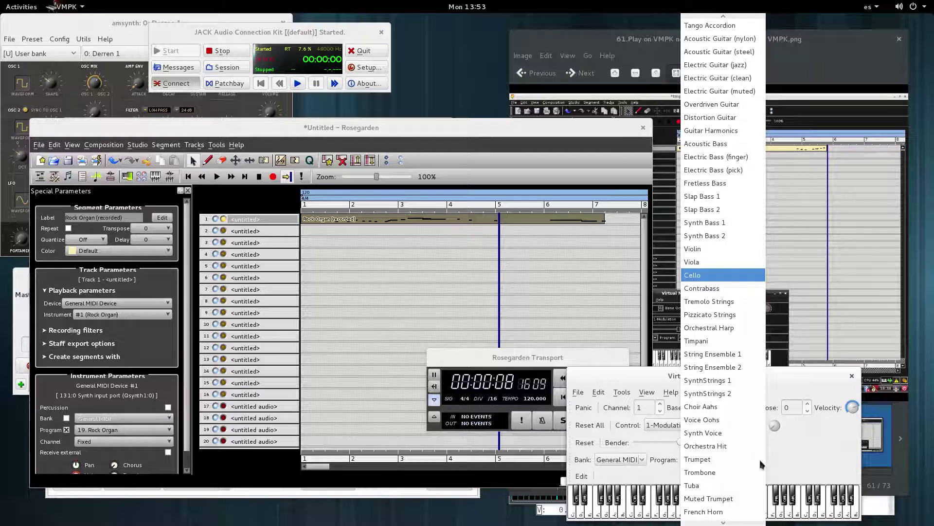
click(695, 262)
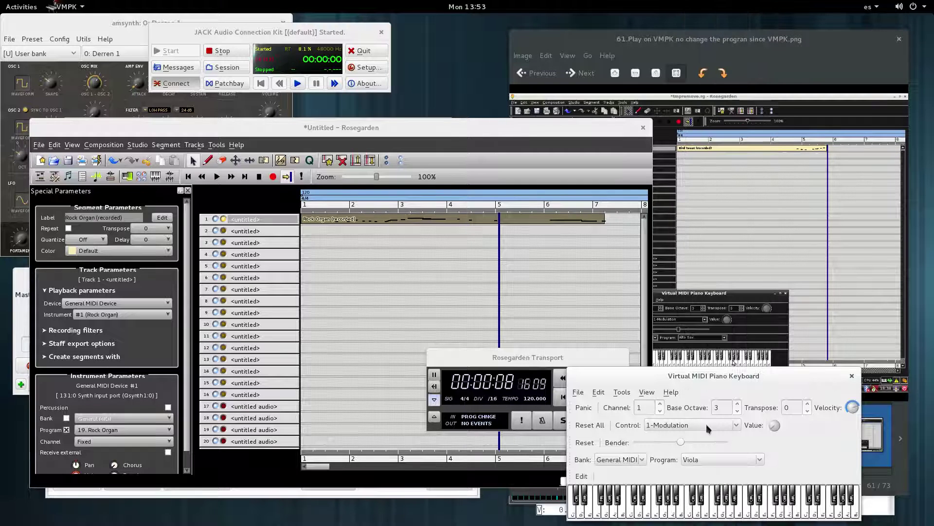
click(671, 514)
mouse_move(742, 515)
mouse_down()
mouse_move(771, 510)
mouse_move(653, 510)
mouse_move(768, 508)
mouse_up()
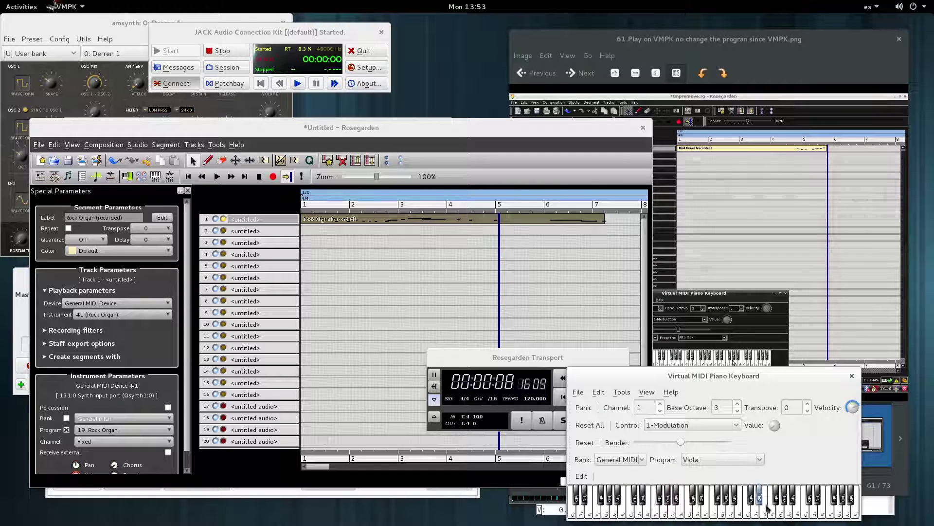
Step: Check the ALSA connections between VMPK, Rosegarden and Qsynth, and return to the Rosegarden window
click(391, 493)
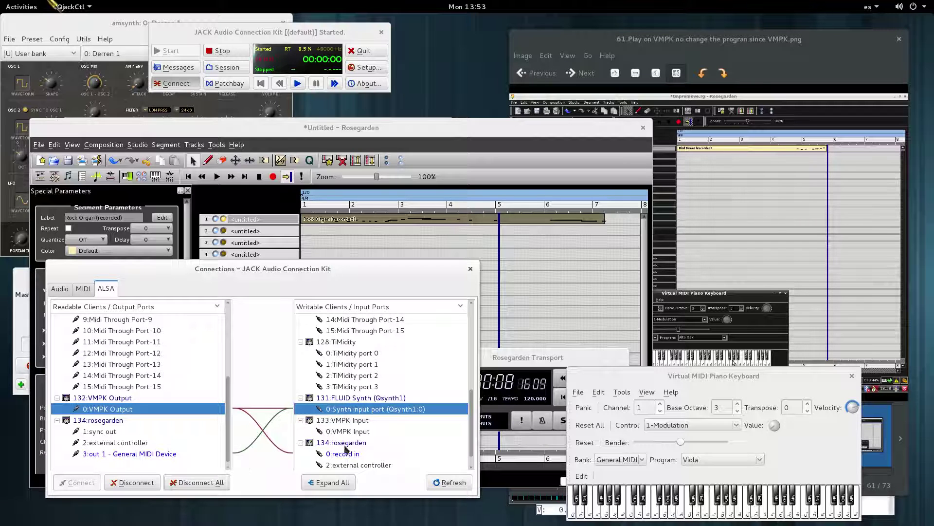
click(816, 464)
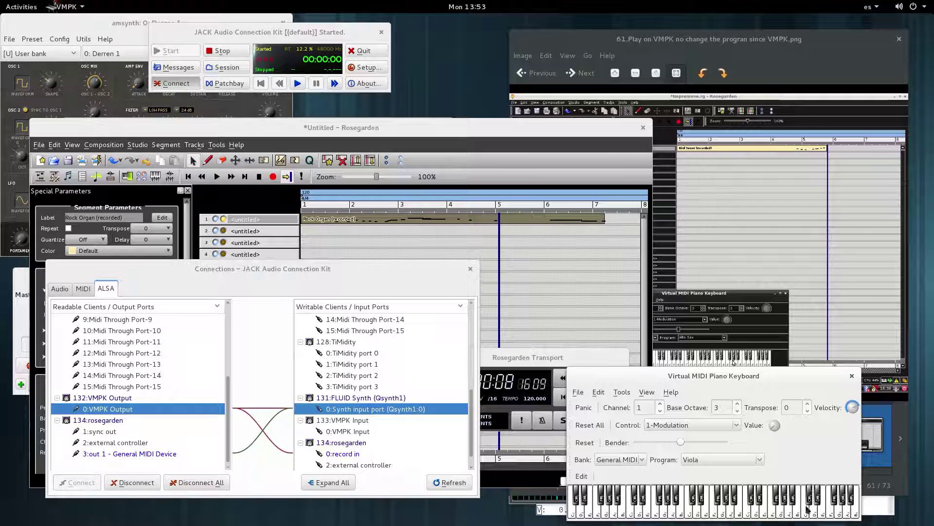
click(443, 140)
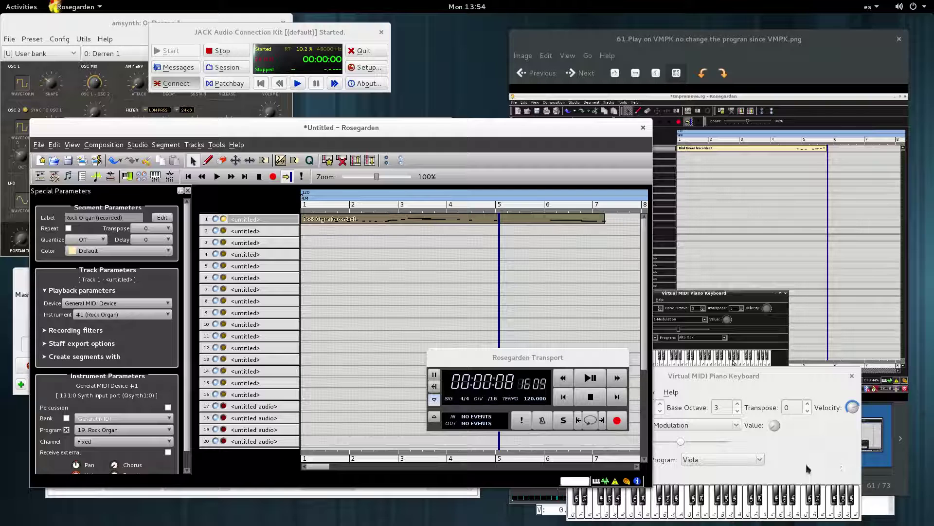
Step: Change the Rosegarden track 1 instrument program to 32. Guitar harmonics
click(170, 430)
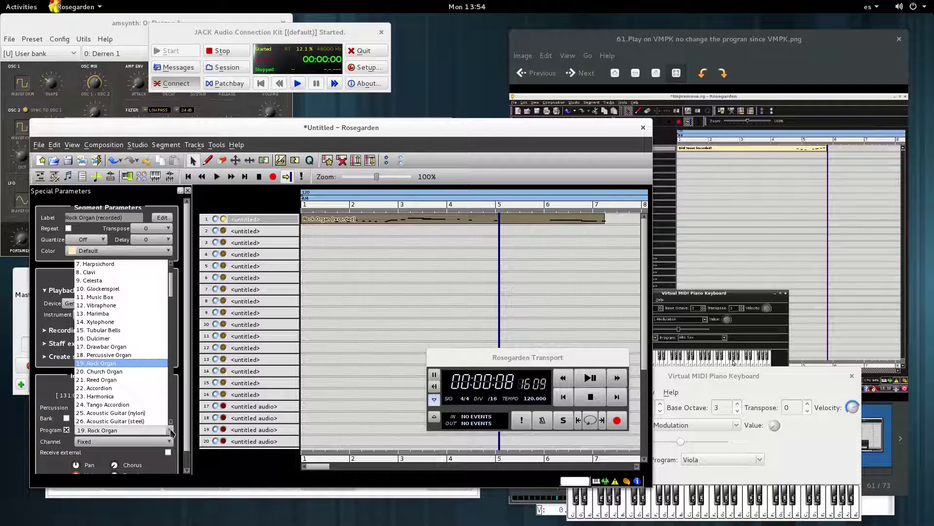
click(171, 432)
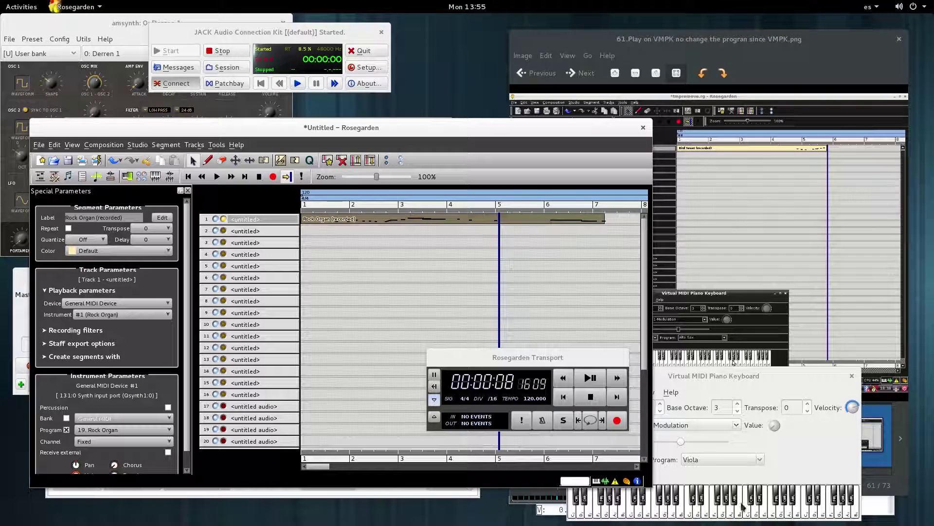
click(168, 432)
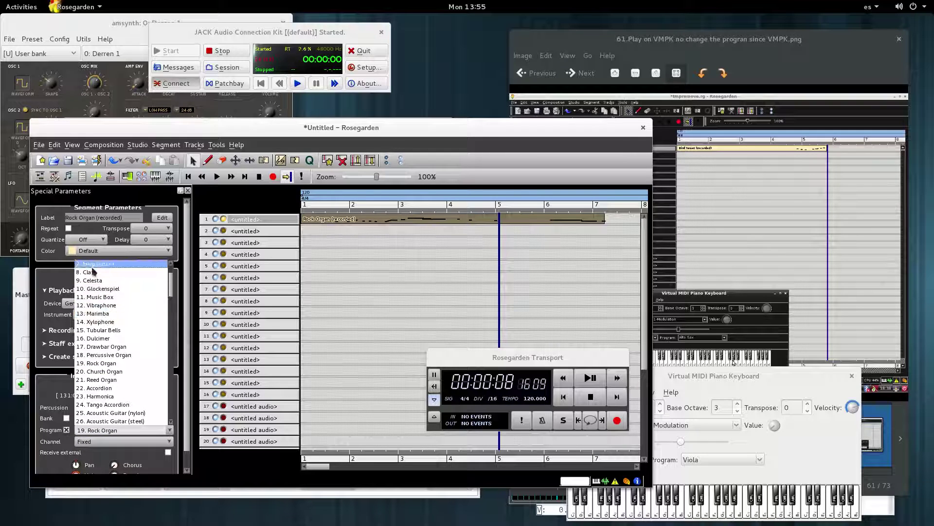
scroll(108, 384, down, 4)
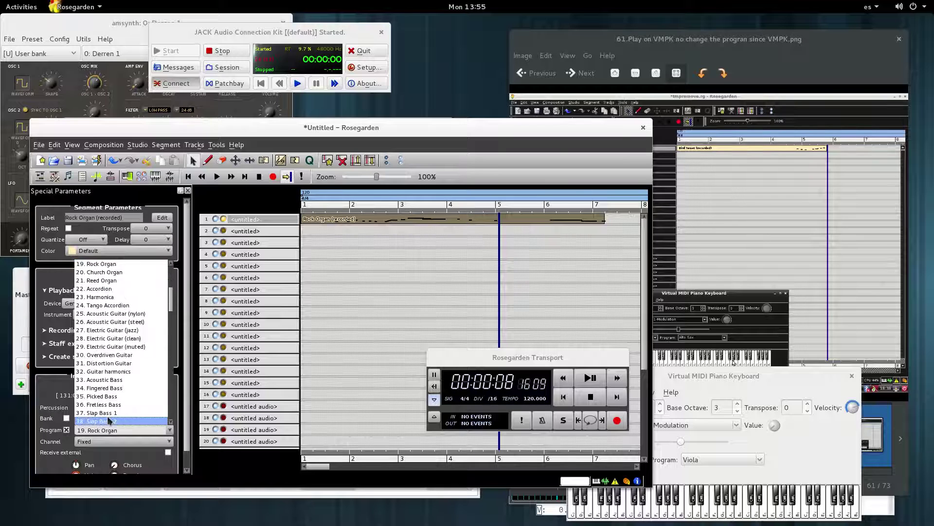
click(121, 372)
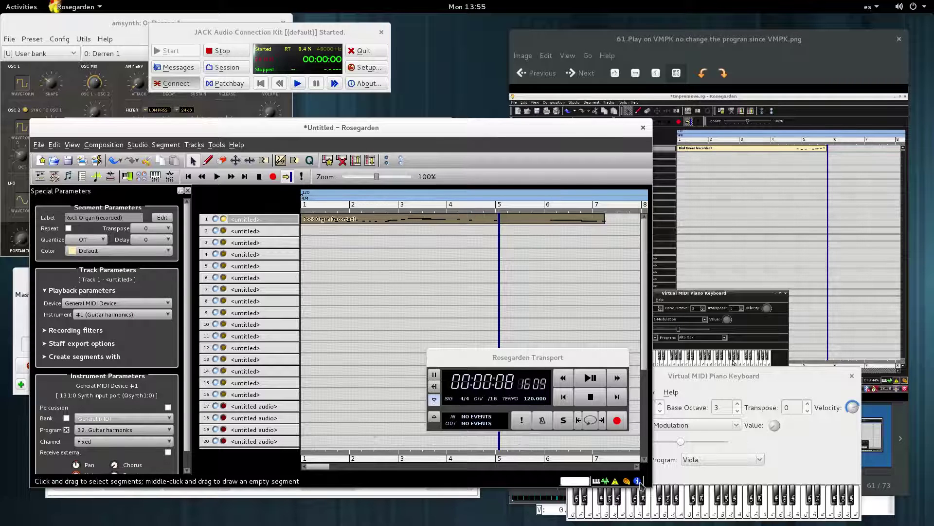
Step: Play notes across the VMPK keyboard to test the sound with Guitar harmonics selected in Rosegarden
click(690, 515)
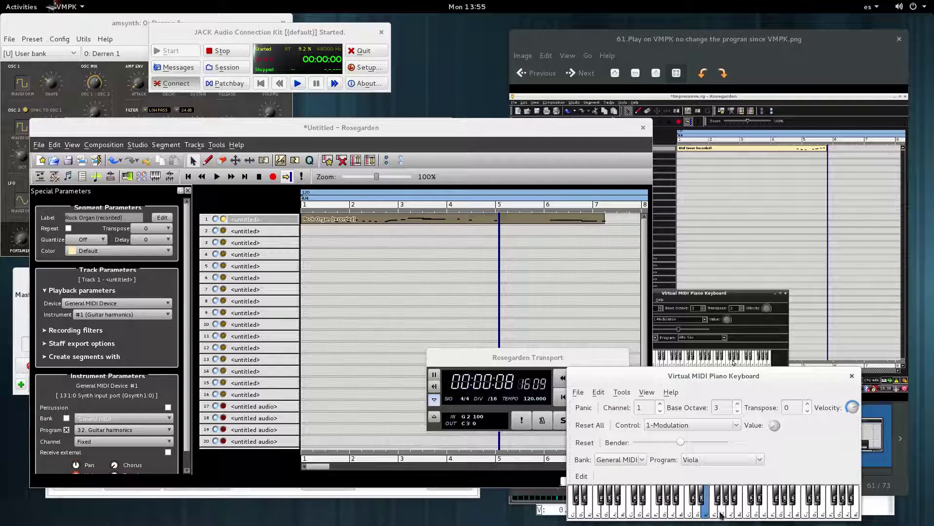
click(671, 511)
click(657, 511)
click(724, 511)
click(705, 511)
click(764, 509)
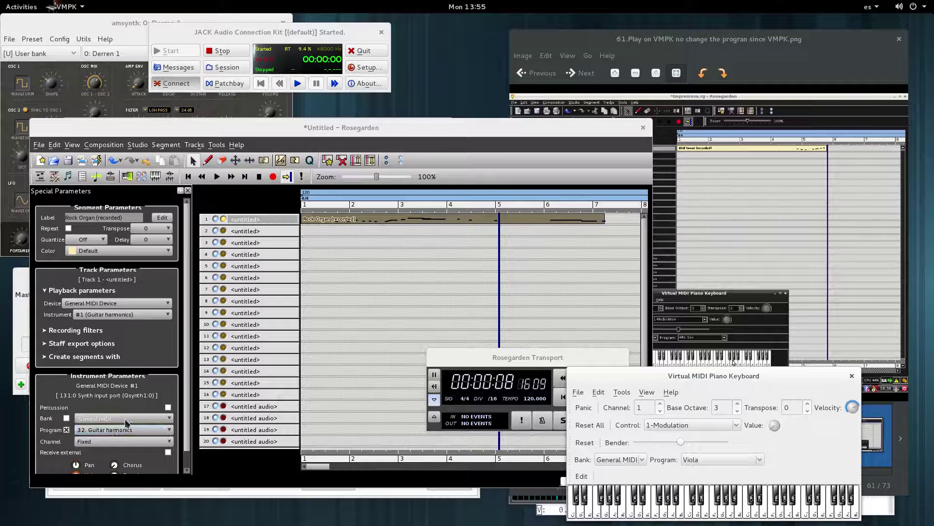
click(780, 509)
click(614, 508)
click(656, 509)
click(699, 512)
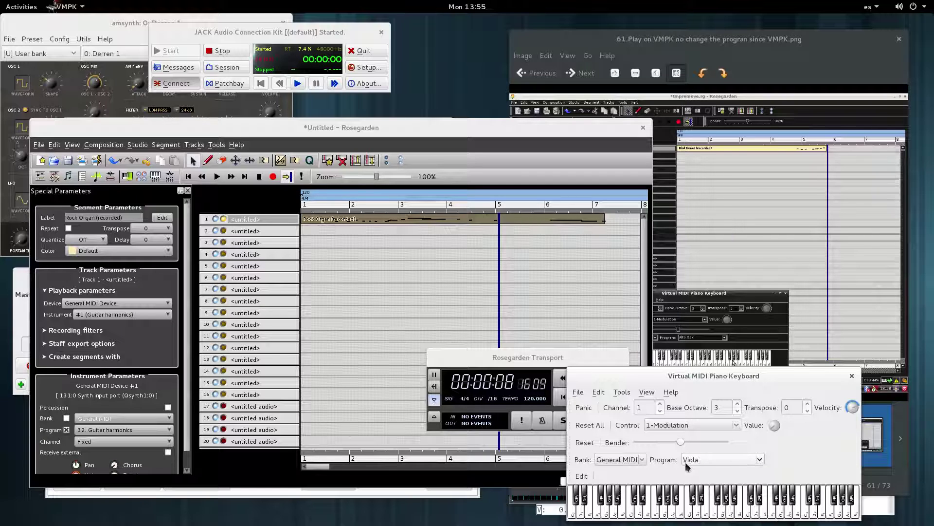
Step: Set the VMPK program to Cello
click(762, 462)
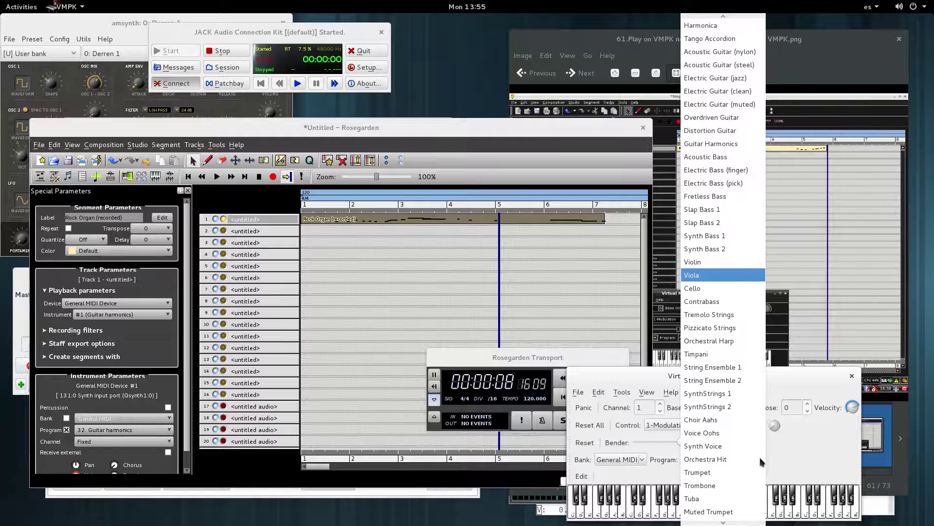
click(704, 288)
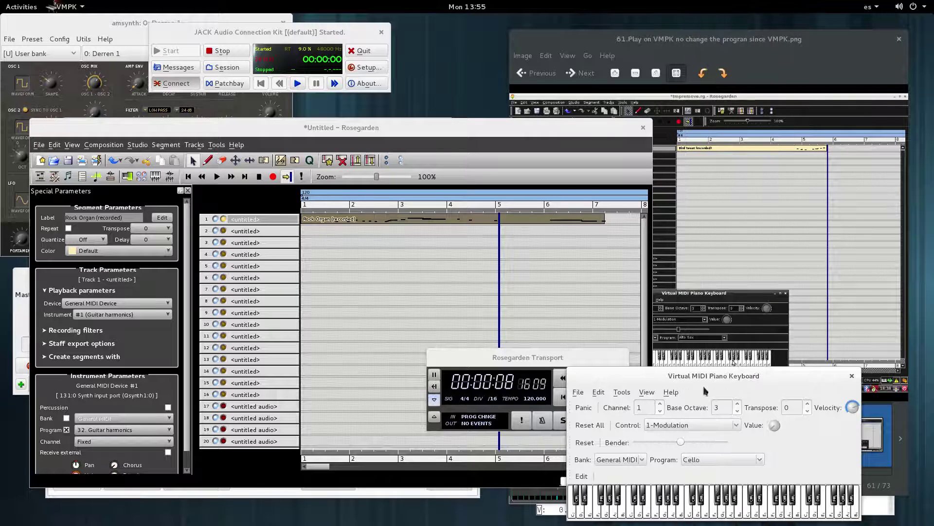
click(761, 462)
click(808, 460)
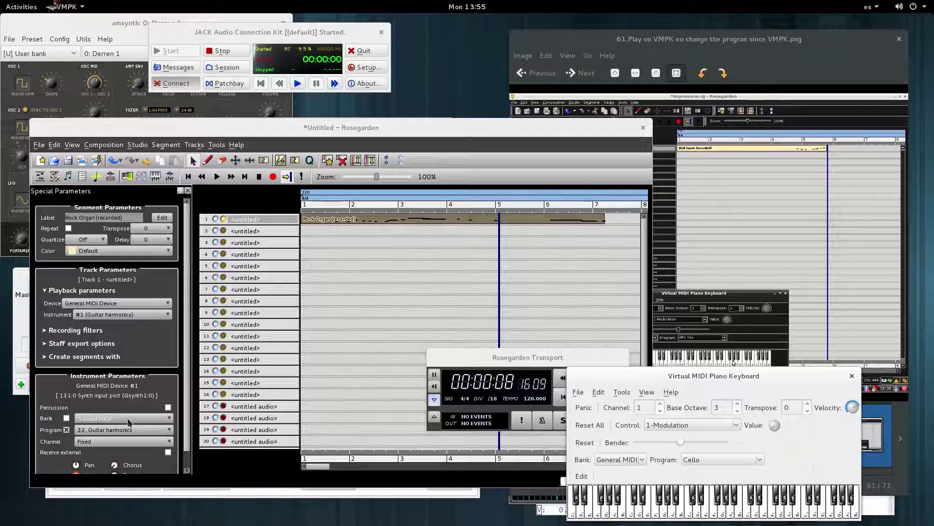
Step: Play the recorded track 1 segment in Rosegarden from the beginning, and stop playback before its end
click(241, 135)
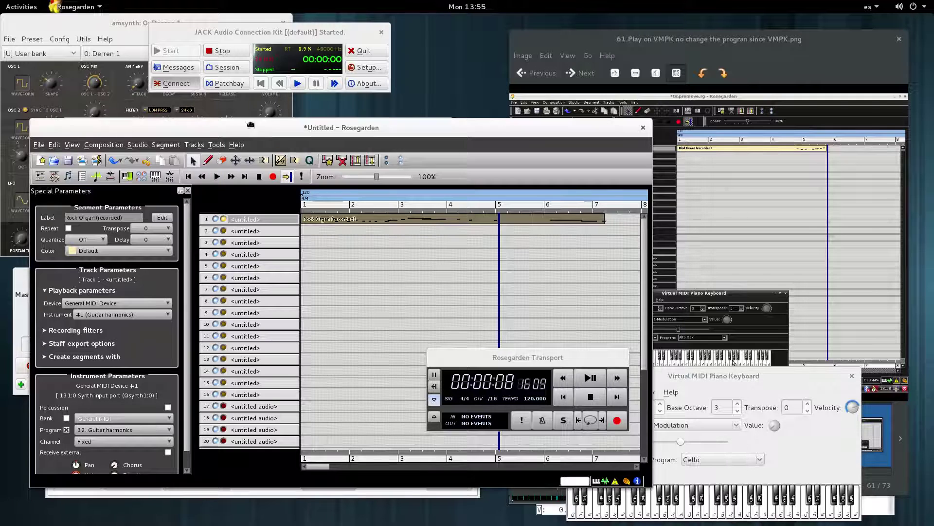
click(189, 177)
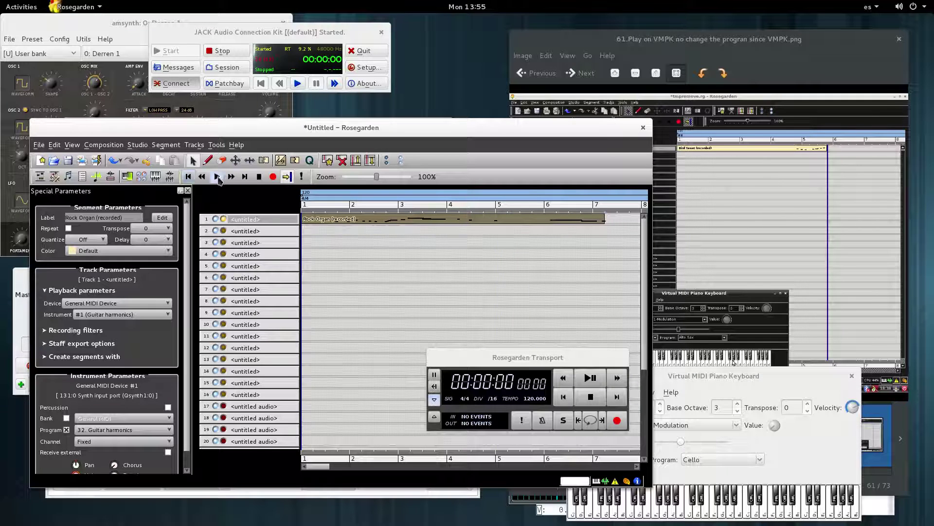
click(218, 178)
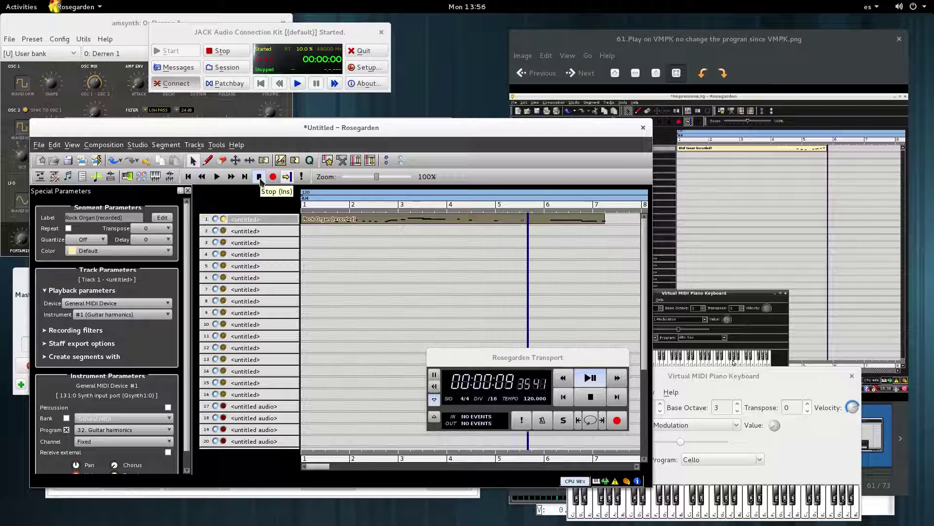
click(260, 177)
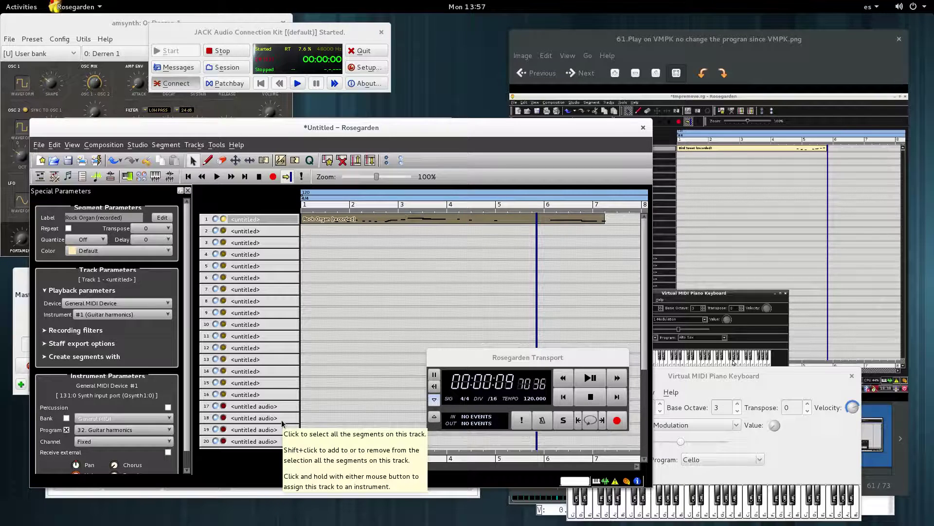
Step: Switch to the image viewer and advance to the guide screenshot 62.Save the new MIDI recording.png
key(super)
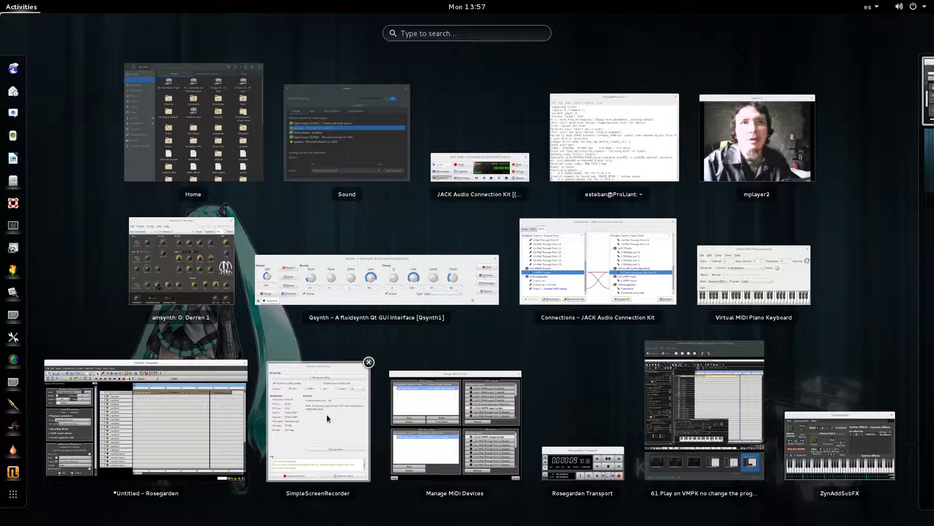
click(737, 346)
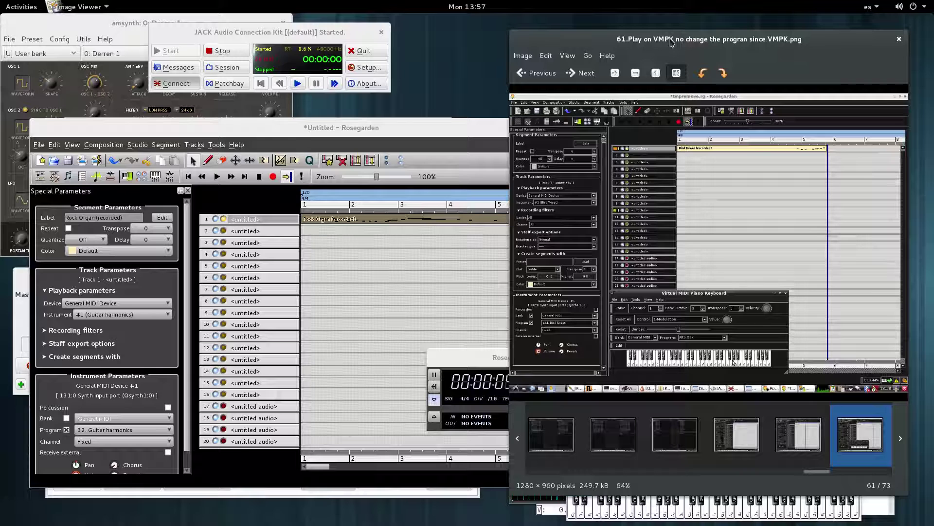
click(589, 78)
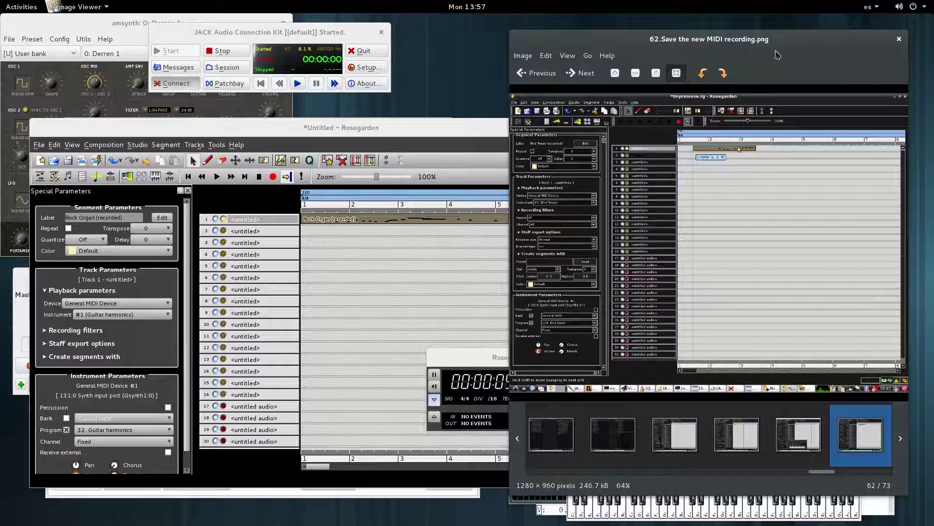
Step: Return to Rosegarden, start saving the composition under a new file name, and dismiss the JACK error message
click(68, 130)
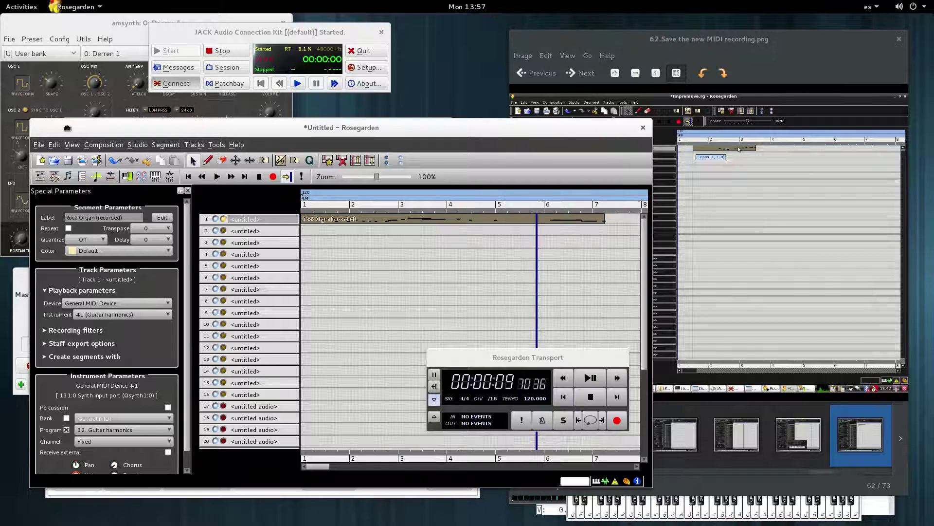
click(39, 145)
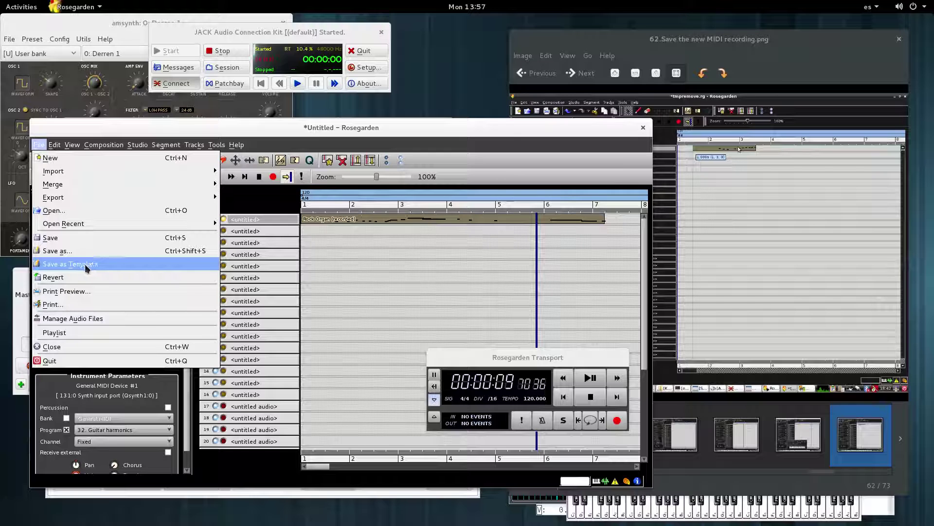
click(57, 257)
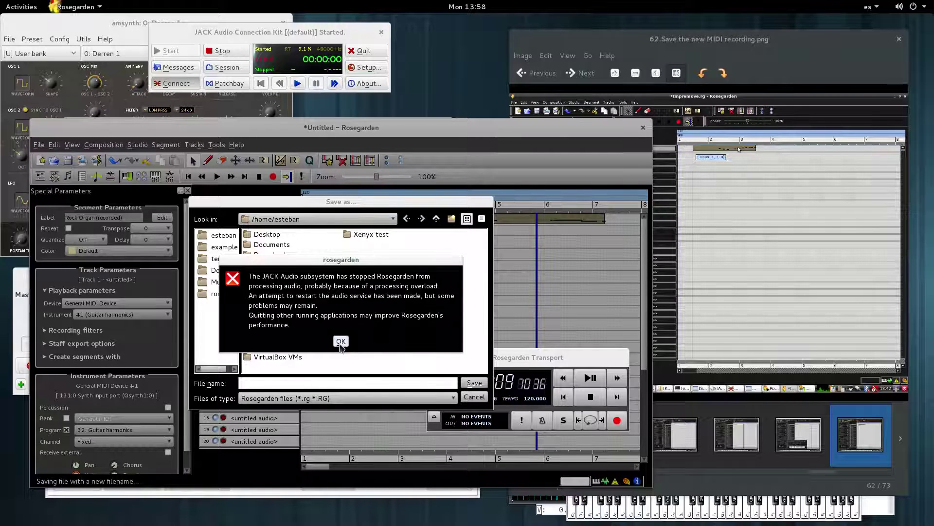
click(341, 342)
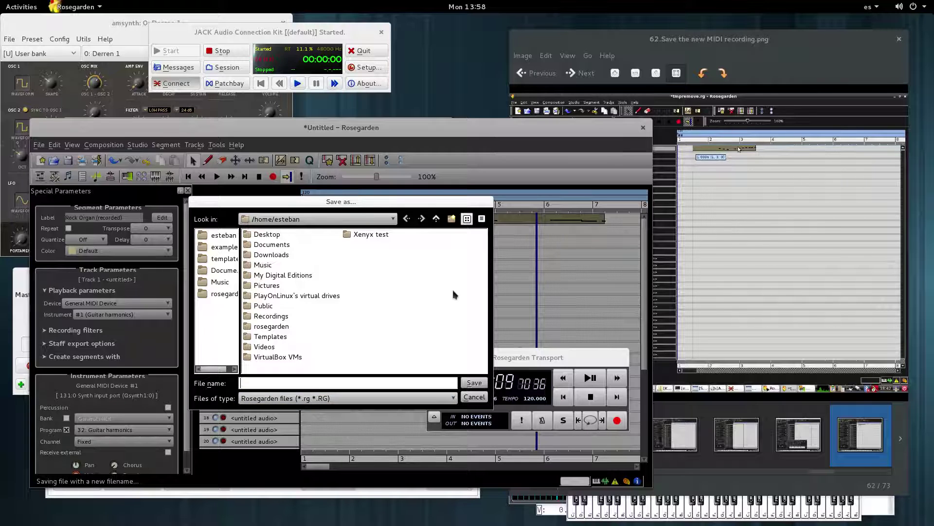
Step: Browse the root, home and media folders for a place to save the composition
click(393, 219)
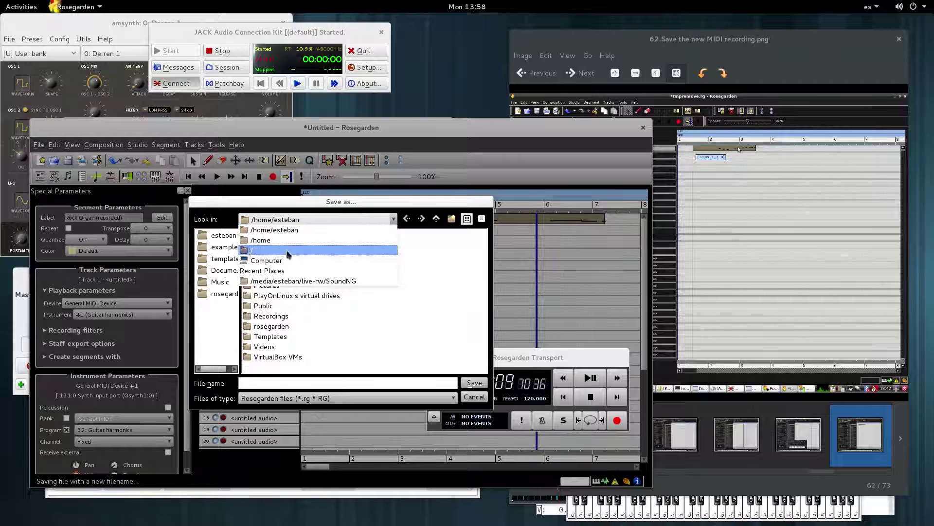
click(251, 250)
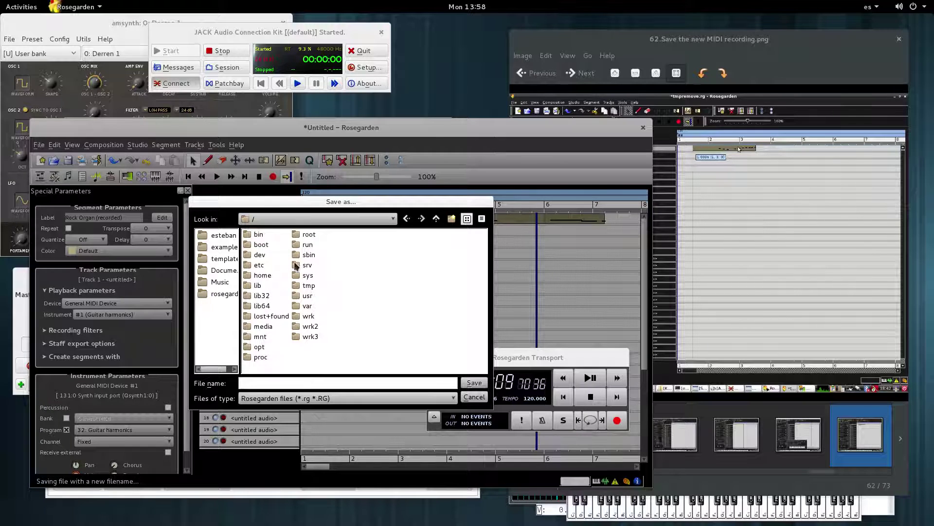
click(267, 279)
double_click(266, 279)
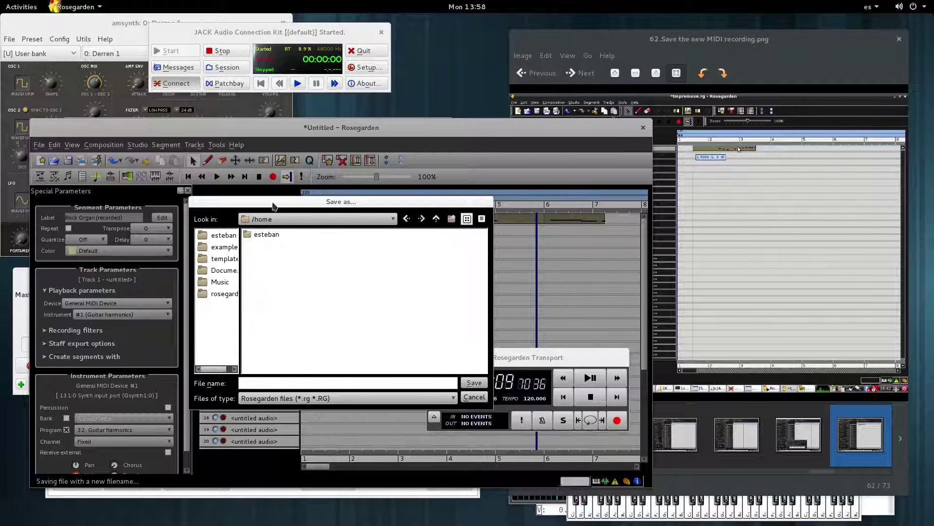
click(444, 219)
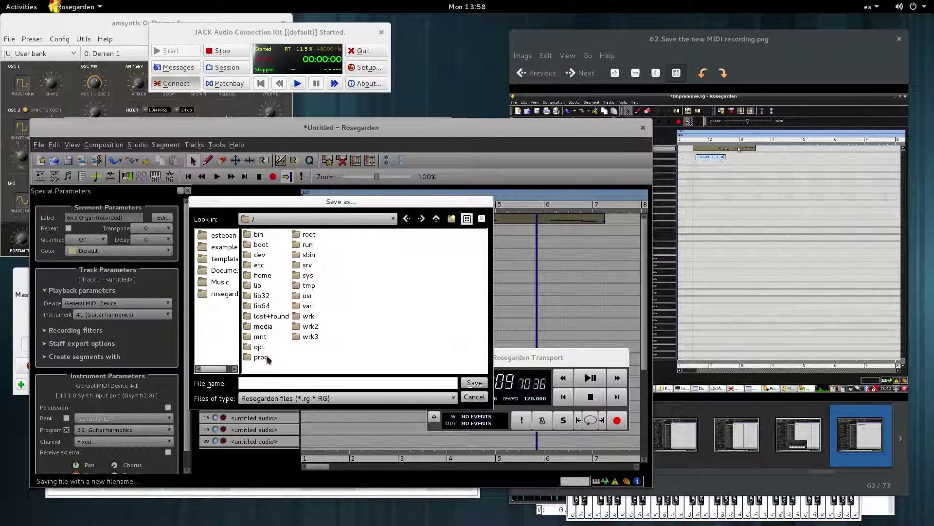
double_click(262, 326)
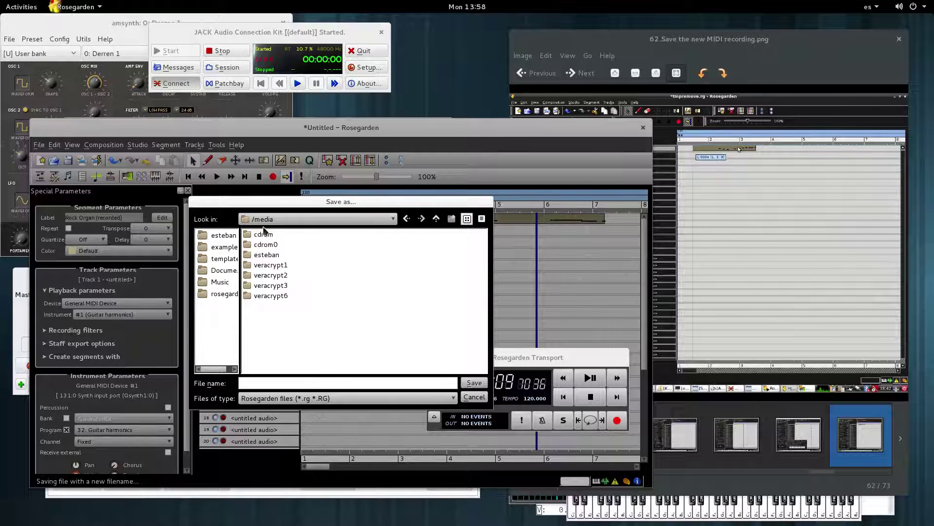
click(436, 219)
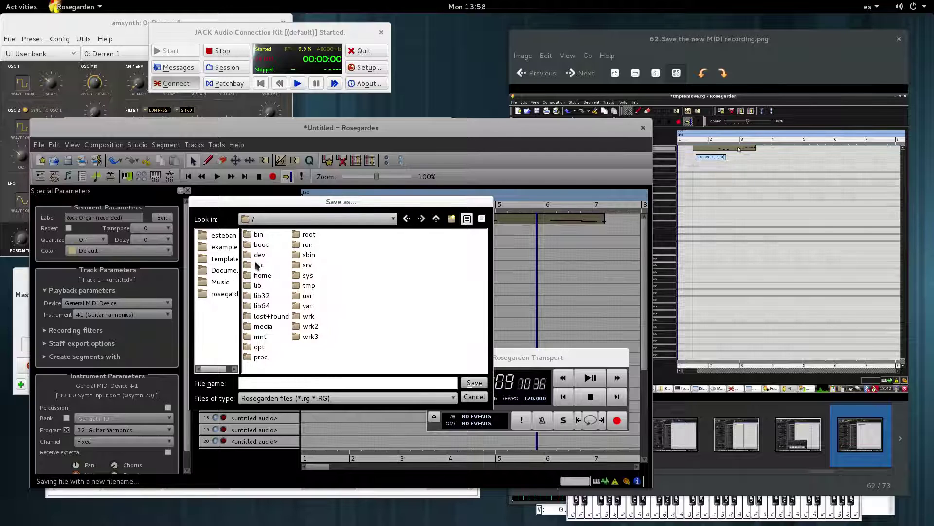
Step: Browse to the live-rw/SoundNG/Rosegarden folder under media, go back up to SoundNG, and cancel saving the composition
click(263, 329)
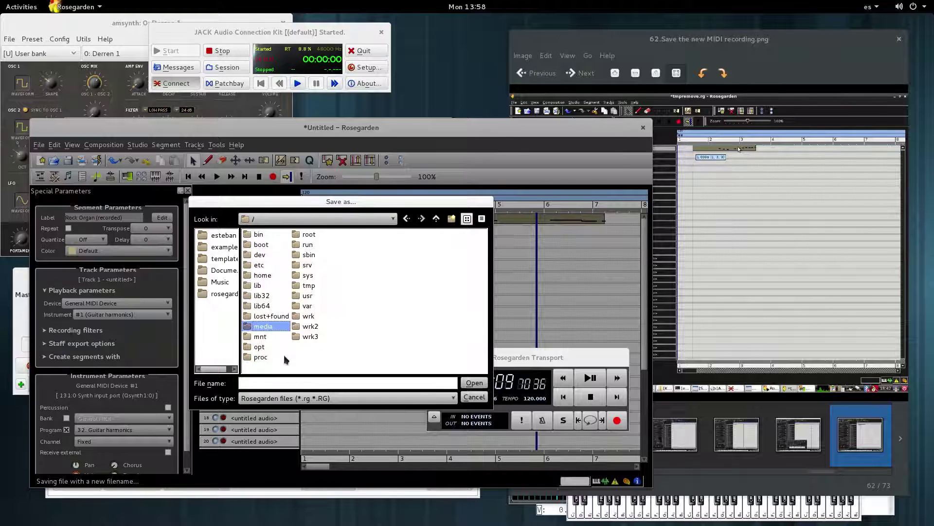
click(259, 338)
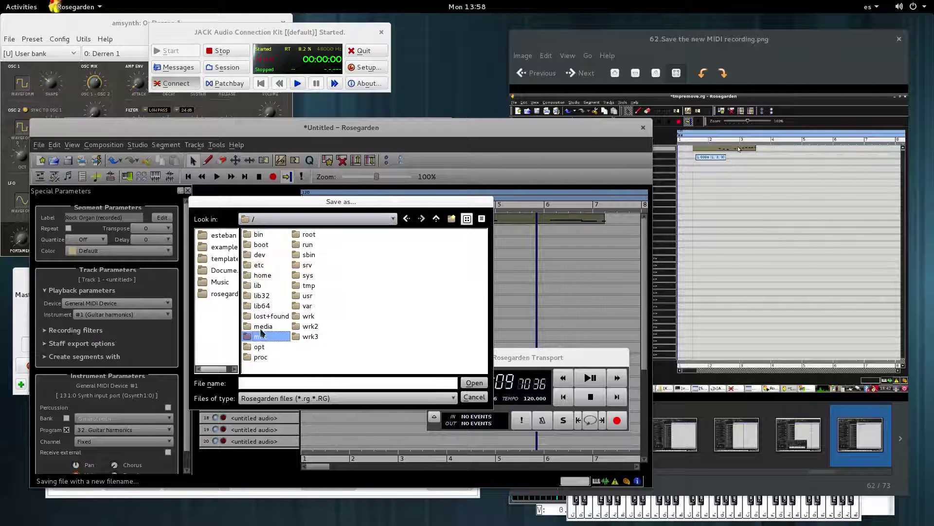
double_click(259, 325)
double_click(266, 255)
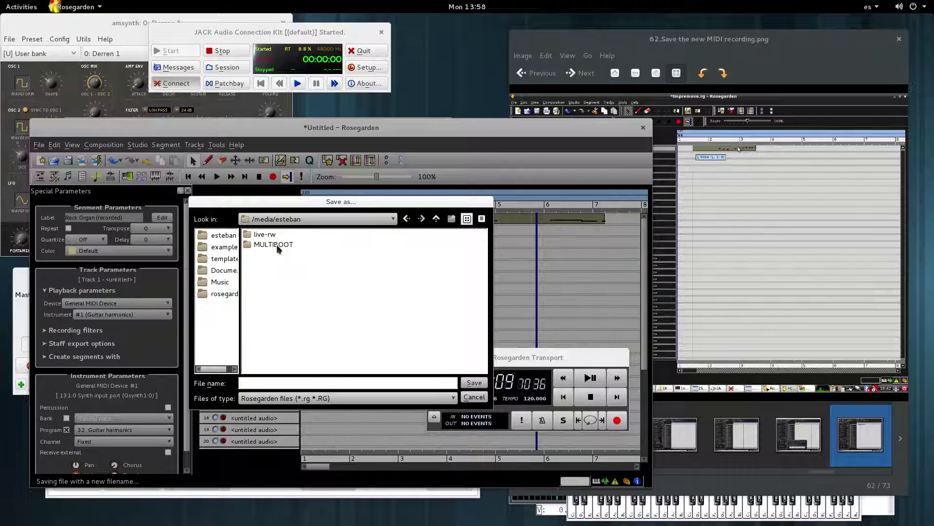
click(277, 244)
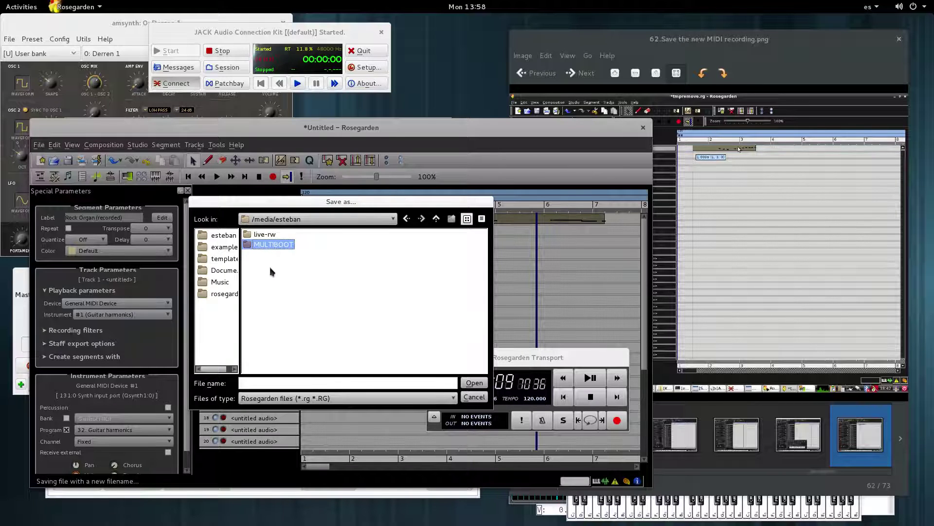
double_click(260, 234)
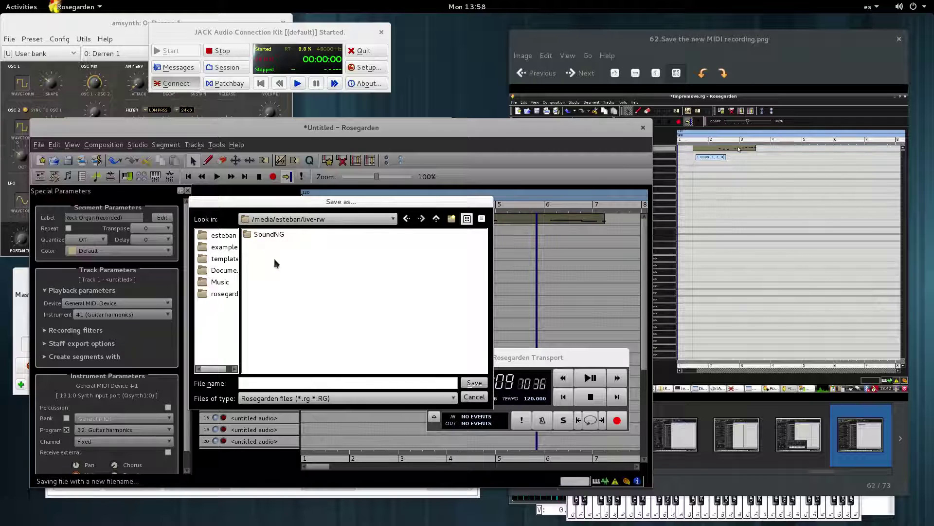
double_click(270, 235)
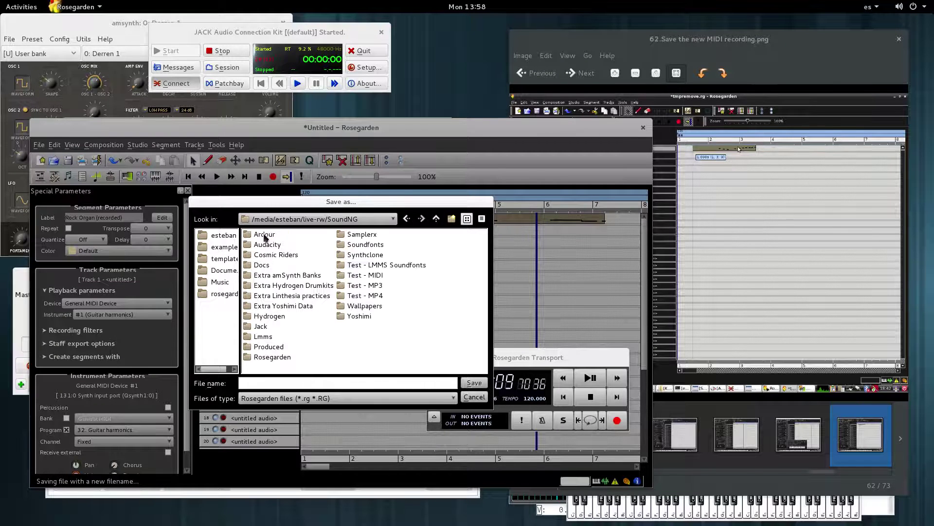
click(272, 358)
double_click(272, 356)
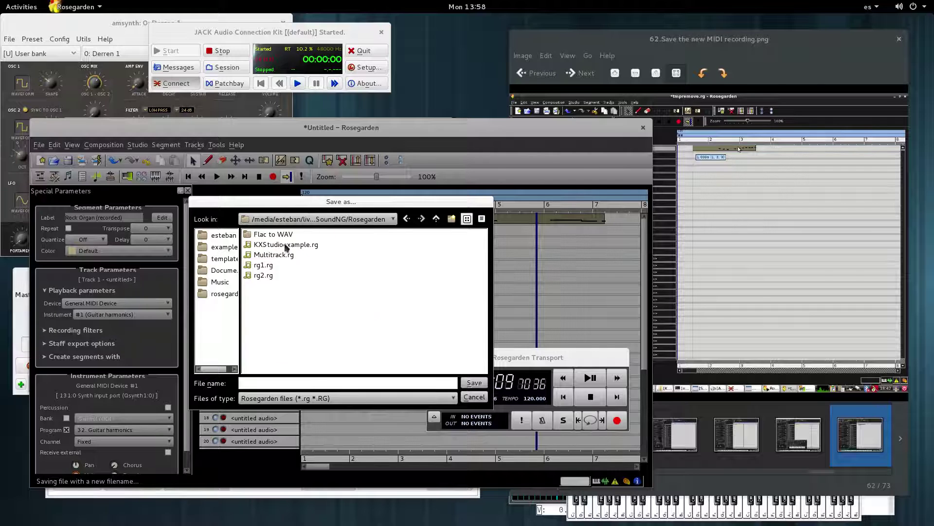
click(437, 220)
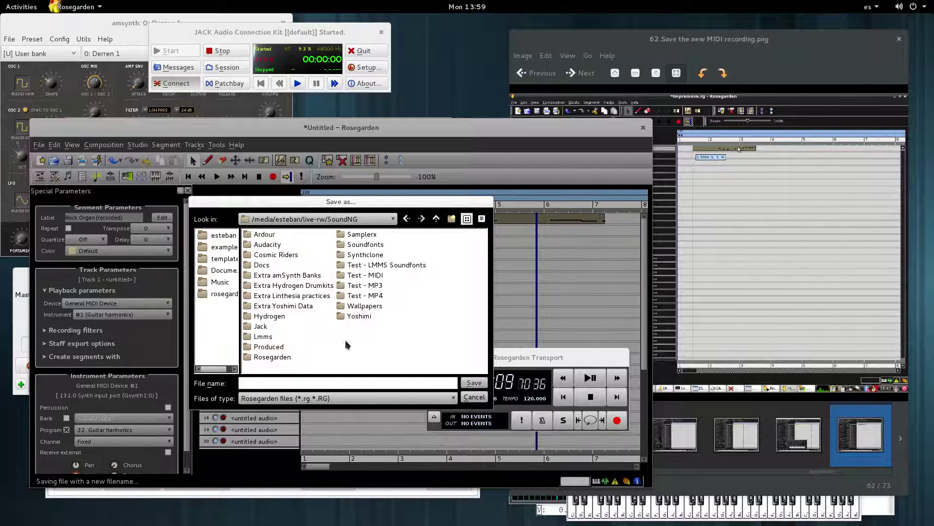
click(291, 256)
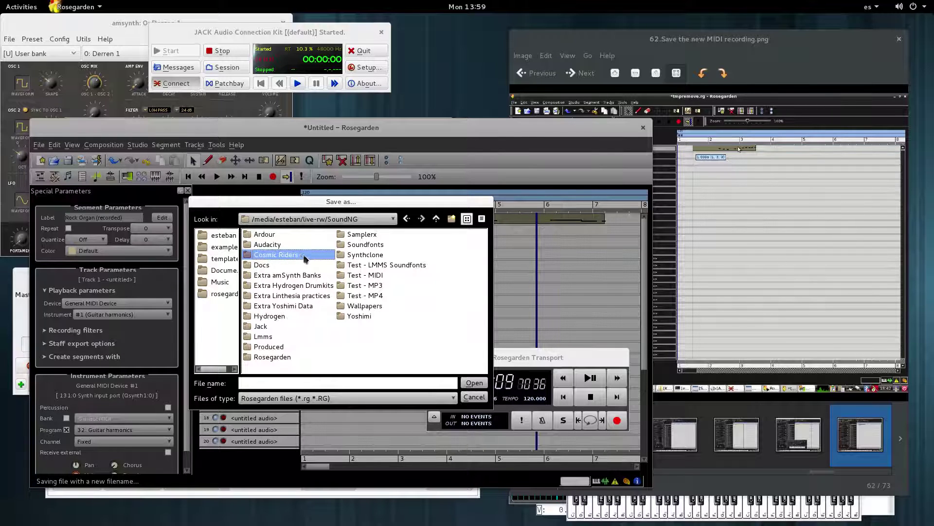
click(475, 399)
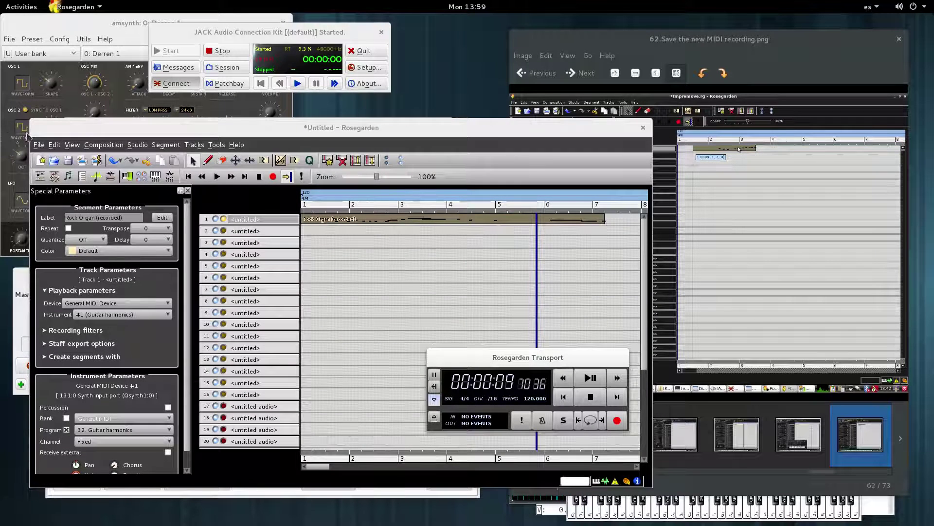
Step: View the available export formats for the Rosegarden composition without exporting it
click(40, 147)
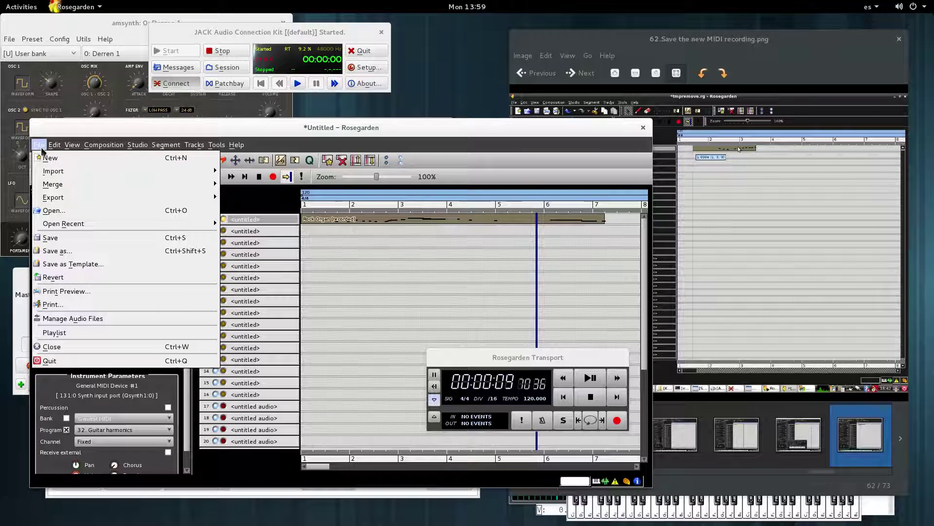
mouse_move(157, 195)
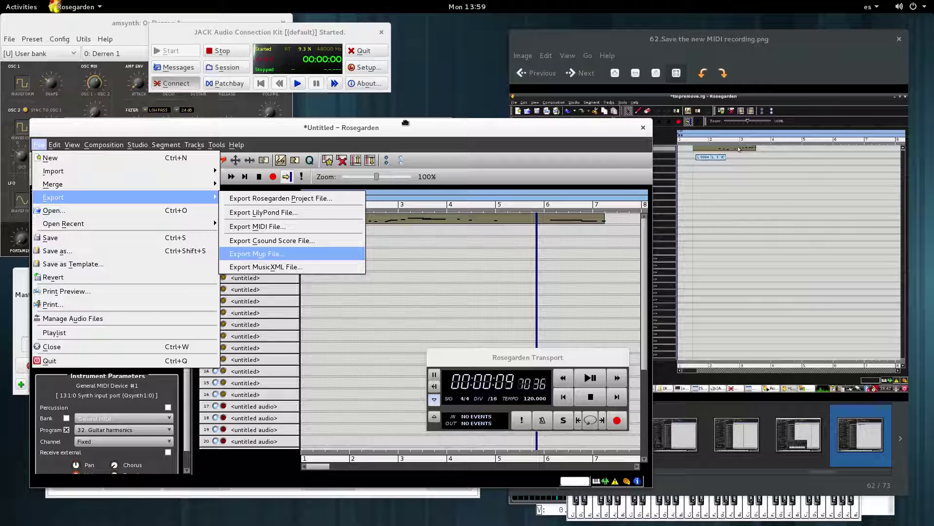
click(407, 127)
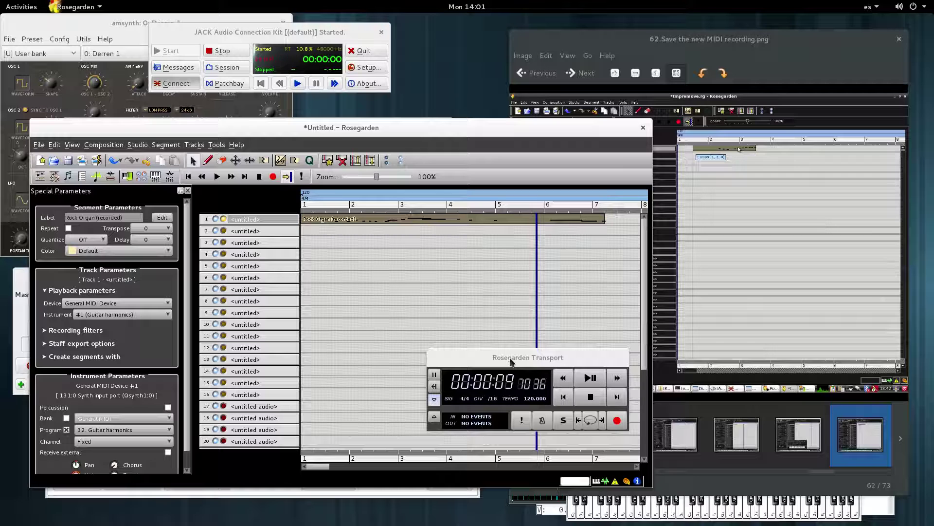
Step: Review the guide screenshot 62.Save the new MIDI recording.png, and switch to the JACK Connections window showing the ALSA ports
key(super)
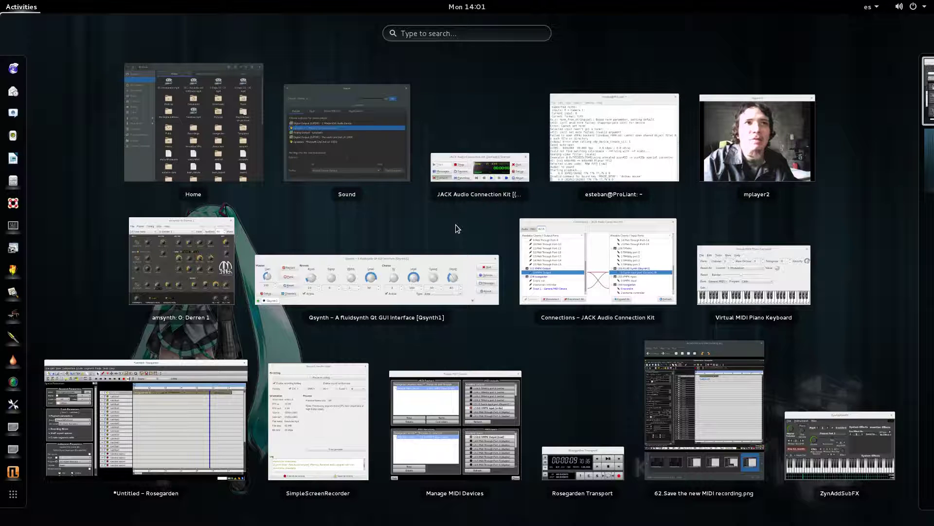
click(736, 347)
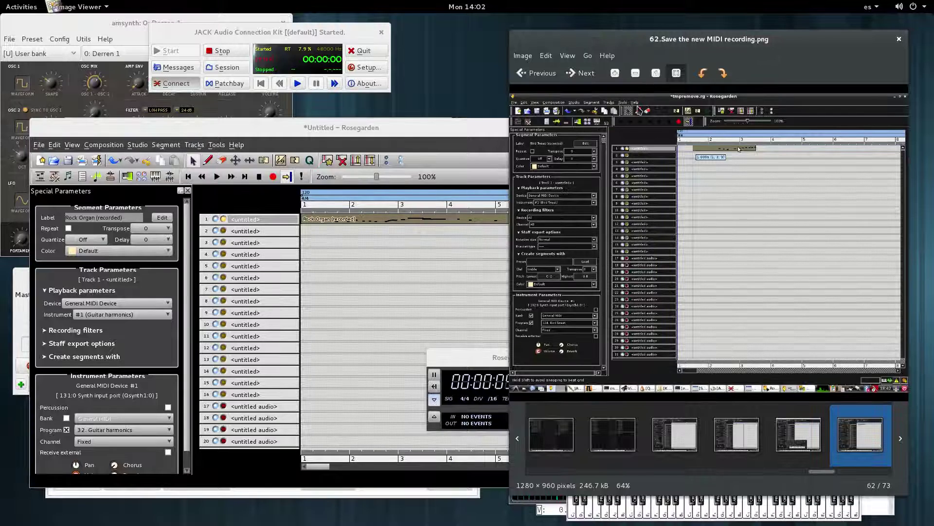
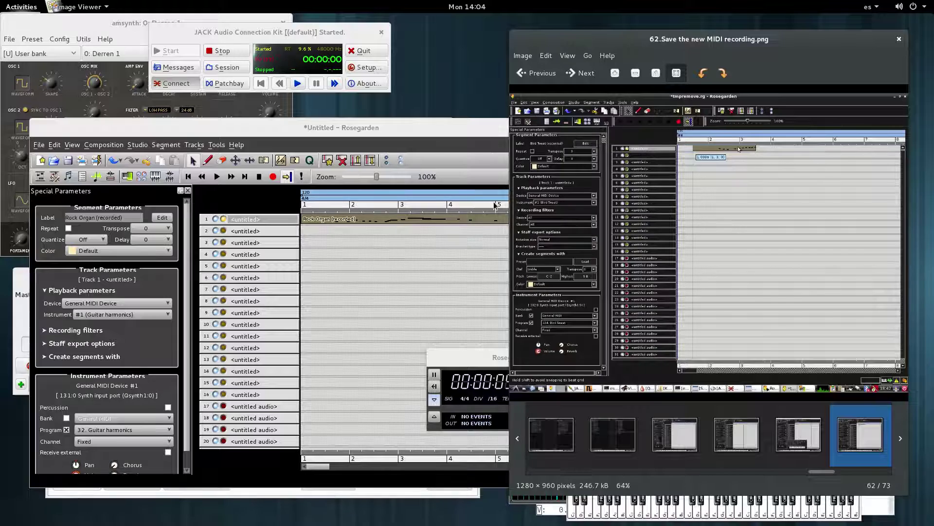
key(super)
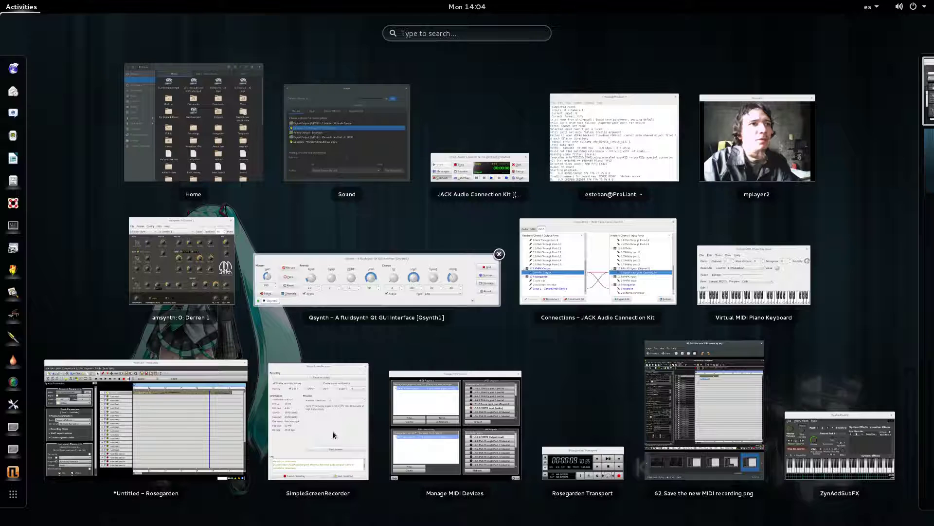
click(560, 222)
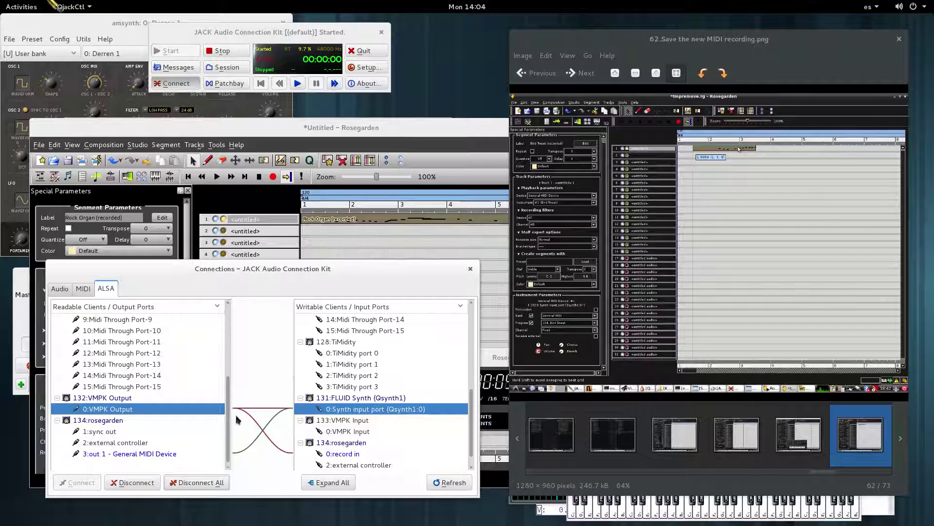
Step: Examine the JACK audio connections with Rosegarden's input ports expanded, and bring the Rosegarden window back to the front
click(58, 289)
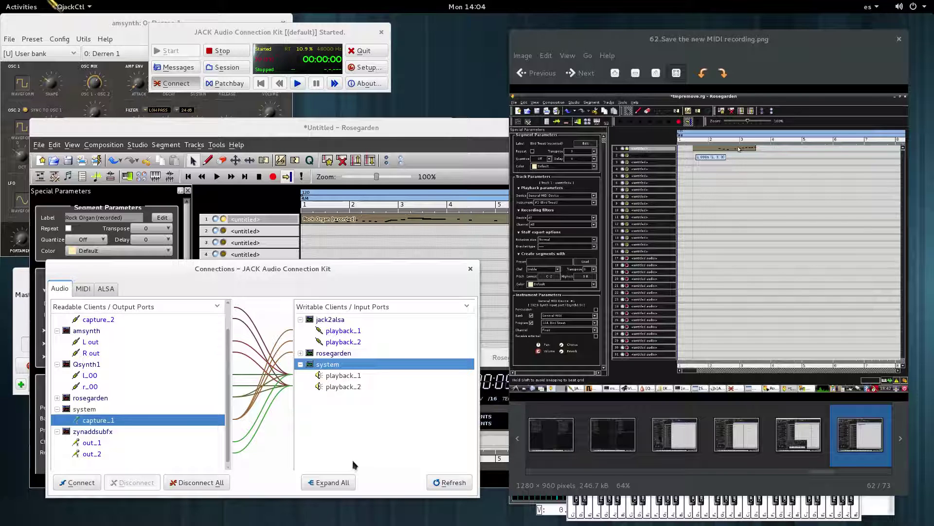
click(300, 353)
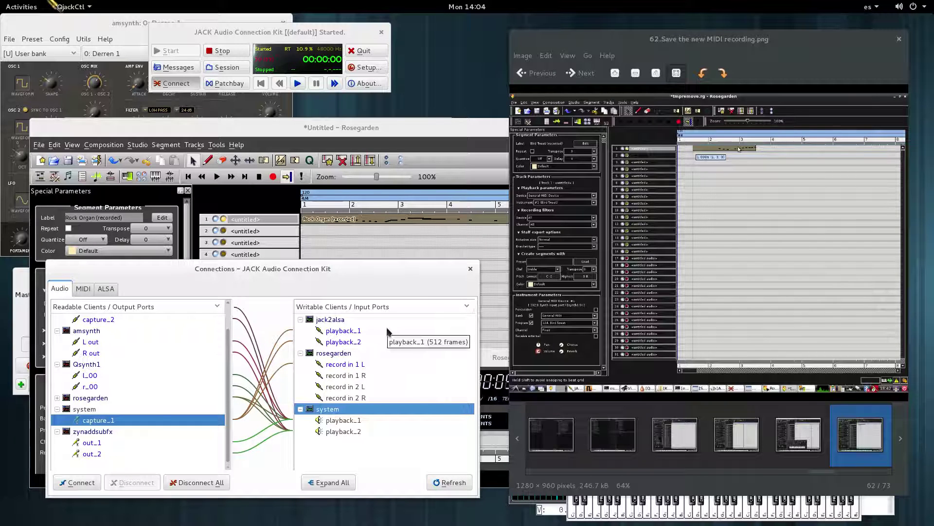
click(434, 125)
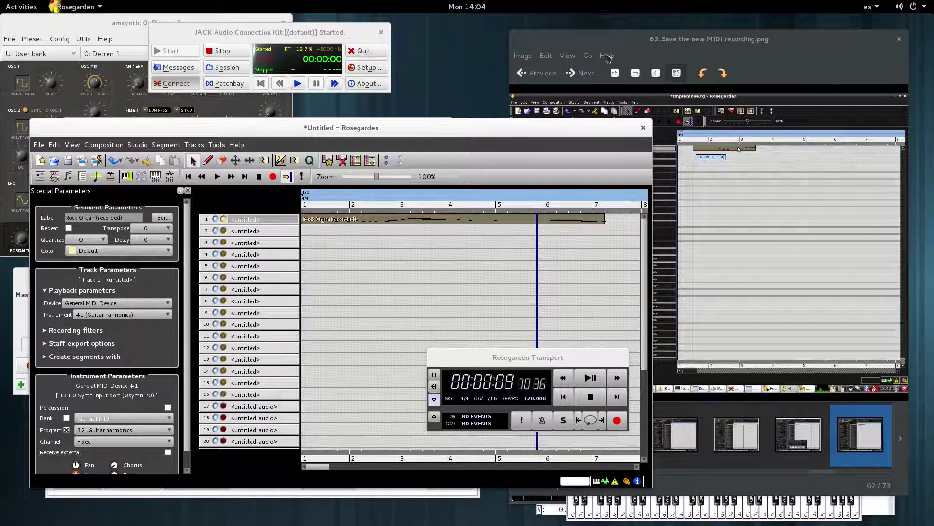
Step: Advance the guide screenshots past number 63 to 64.Open jack-keyboard.png
click(619, 41)
click(579, 74)
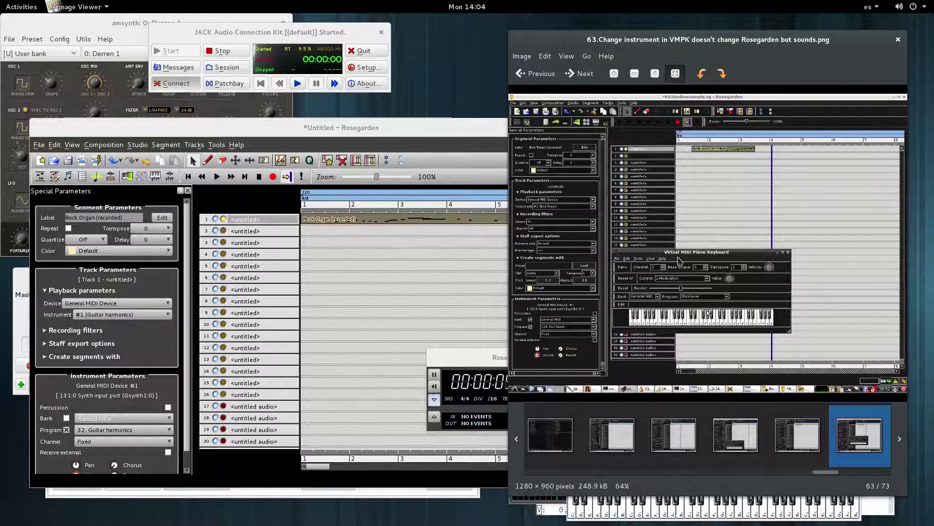
click(583, 76)
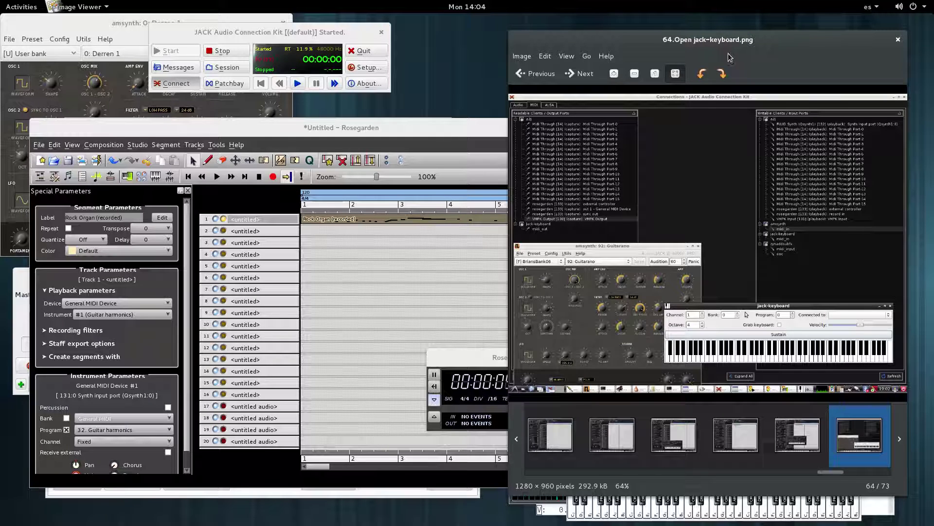
Step: Search the applications for "Jack", launch JACK Keyboard, and move its window over the lower part of the guide image
key(super)
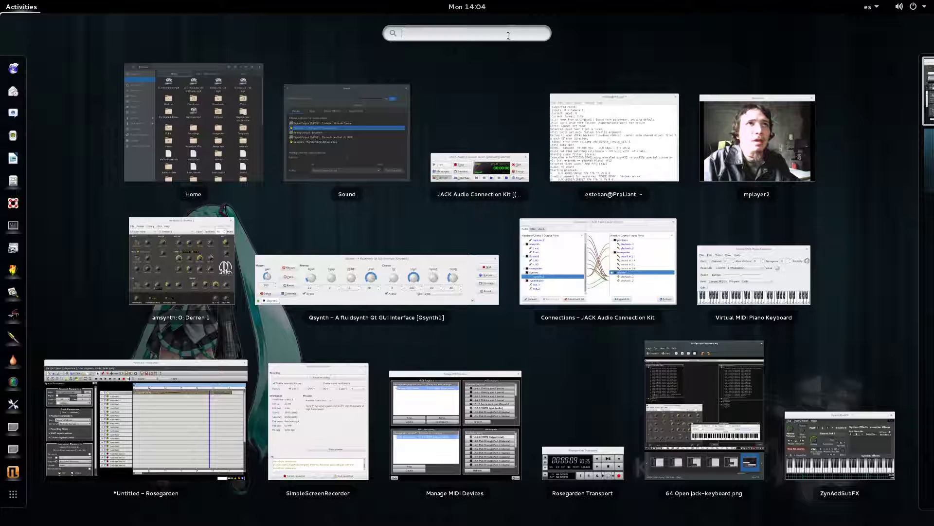
text(J)
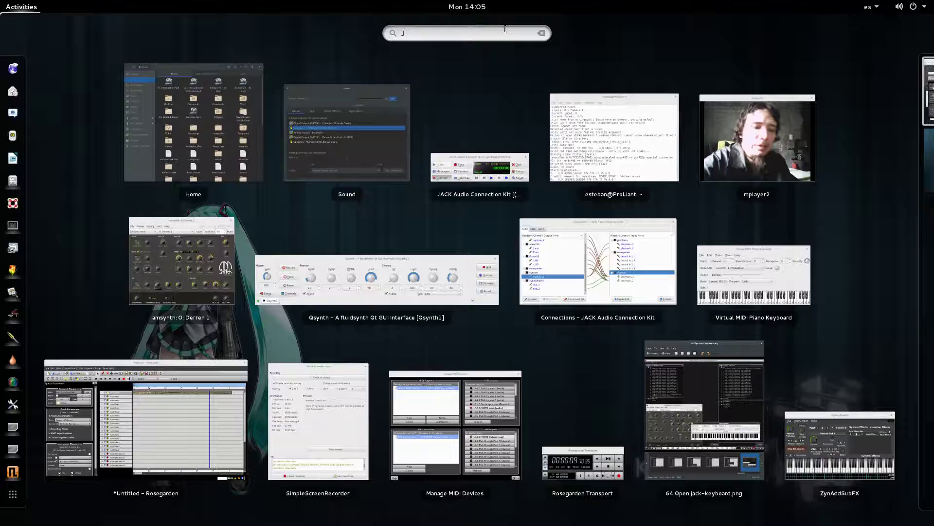
text(ack)
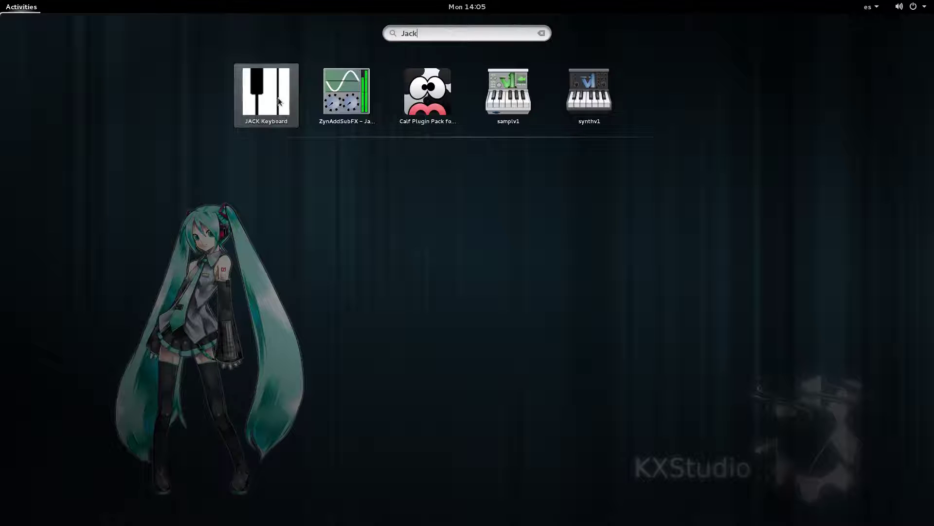
click(279, 101)
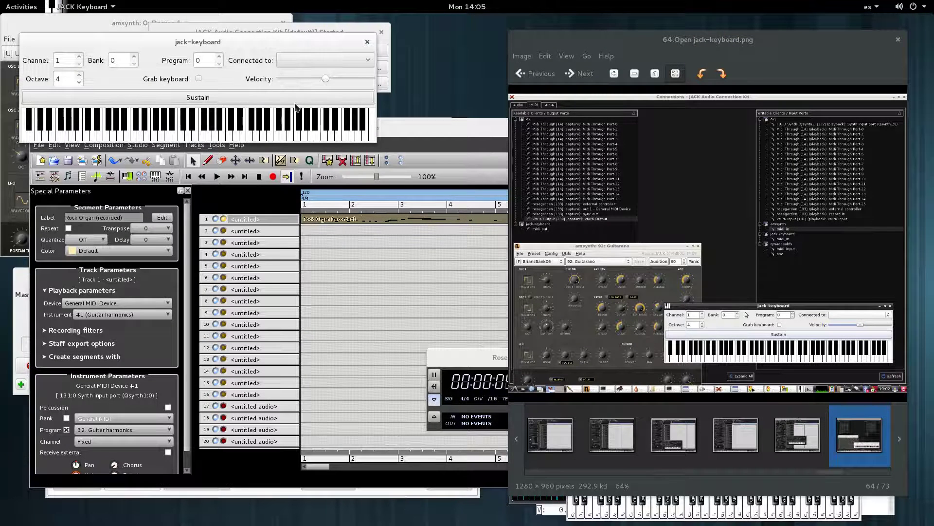
drag(297, 42, 838, 374)
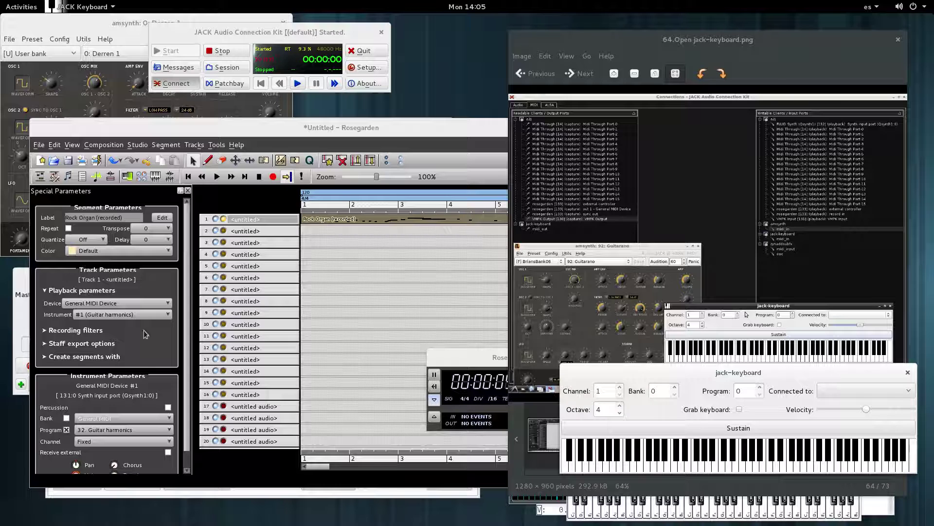
Step: Bring the JACK Connections window forward, advance the guide to 65.Set dropbox connected to as amsynth midi_in.png, and browse the following thumbnails
key(super)
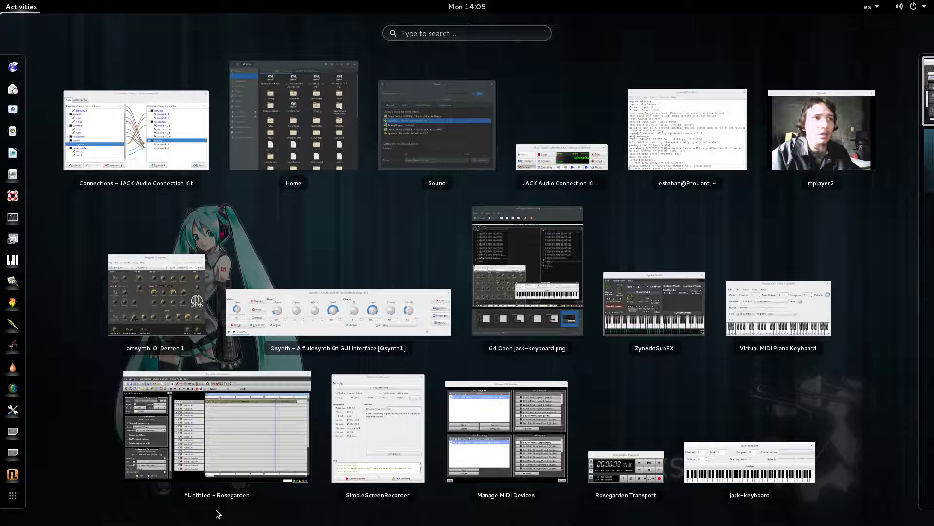
click(174, 97)
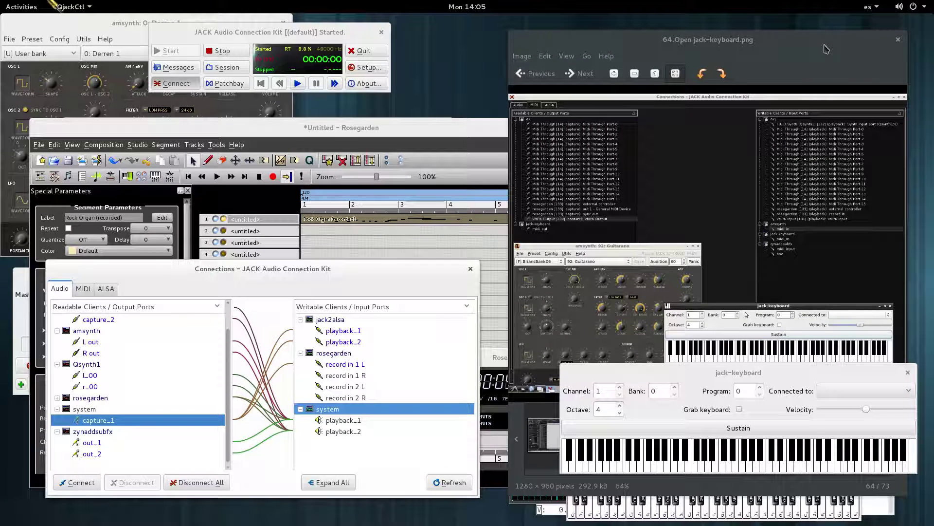
click(790, 47)
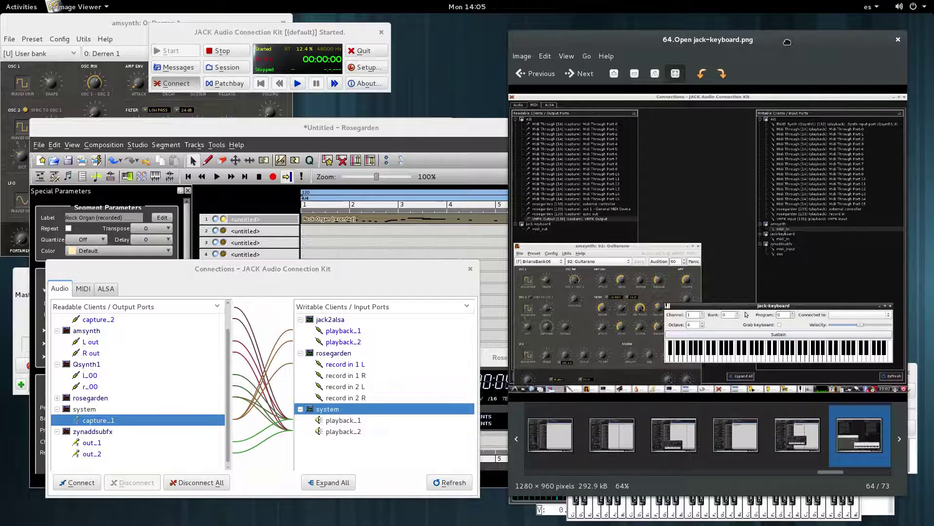
click(592, 76)
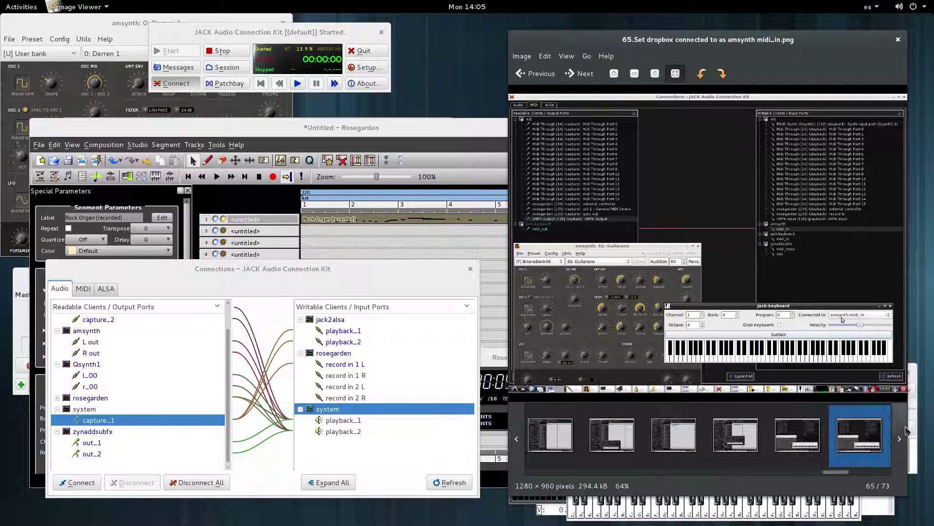
click(900, 441)
click(900, 441)
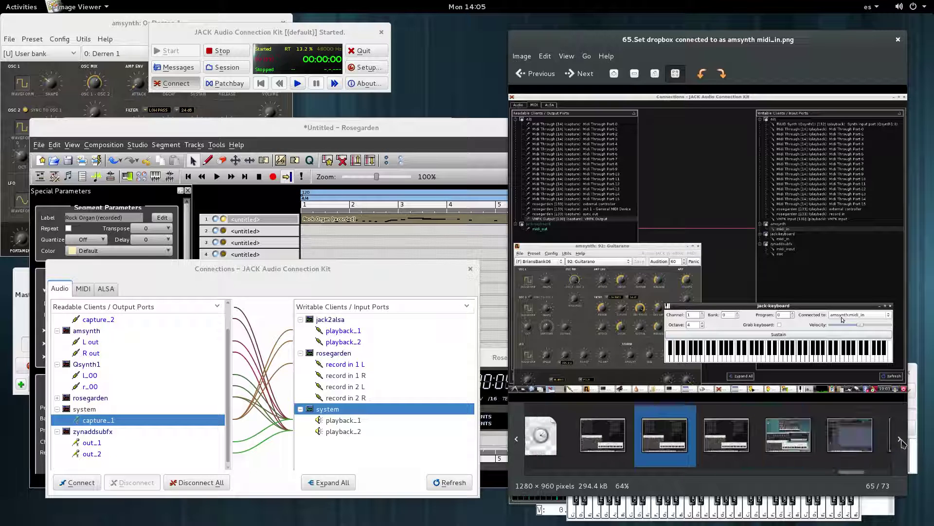
click(901, 441)
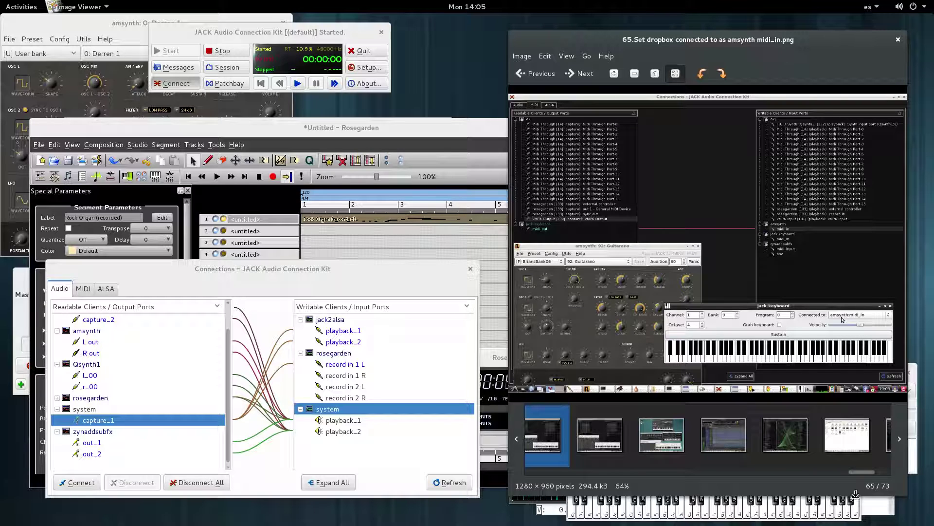
Step: Bring amsynth forward and select jack-keyboard's midi_out port among the JACK MIDI connections
click(111, 29)
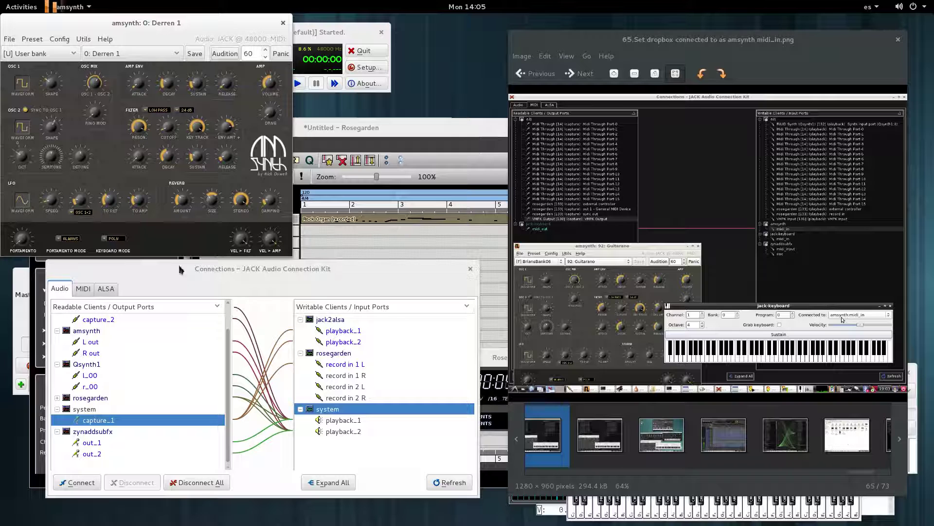
click(85, 291)
click(84, 290)
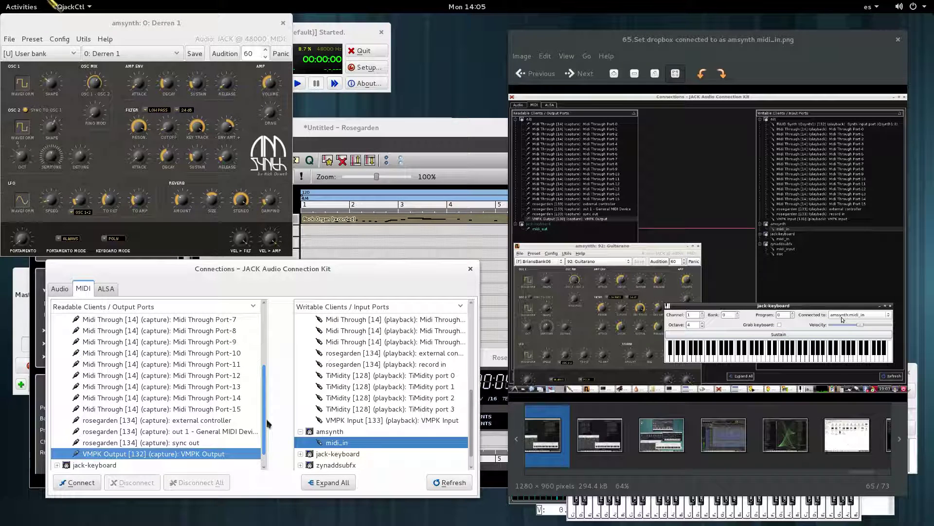
scroll(267, 413, down, 1)
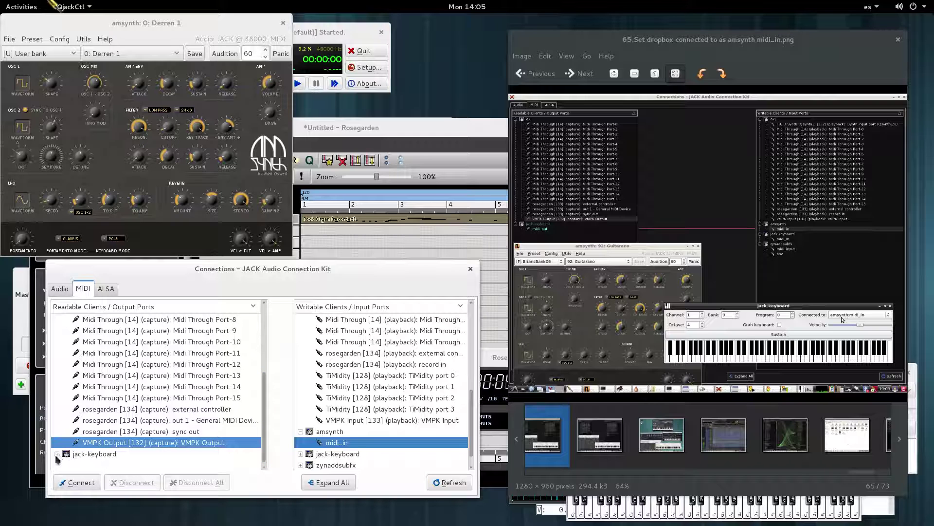
click(56, 455)
click(113, 453)
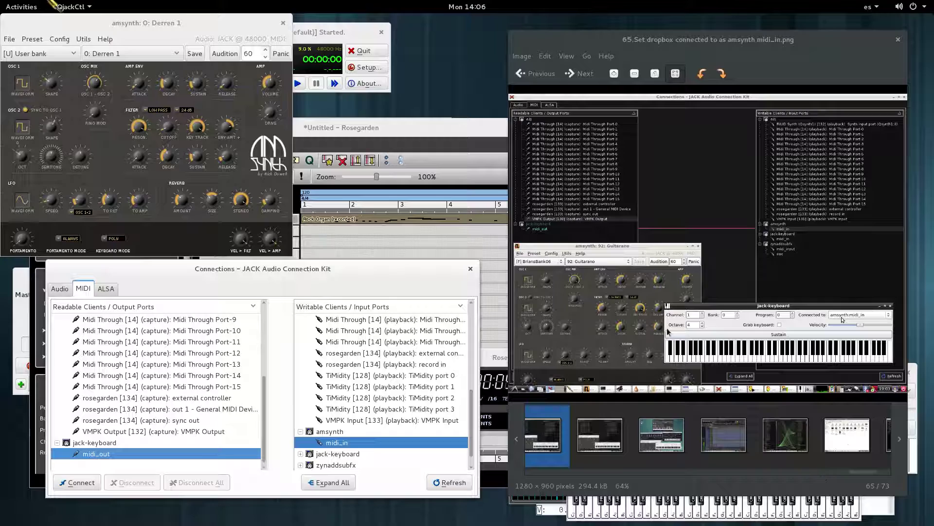
Step: Switch to jack-keyboard and set its connection target to amsynth:midi_in
key(super)
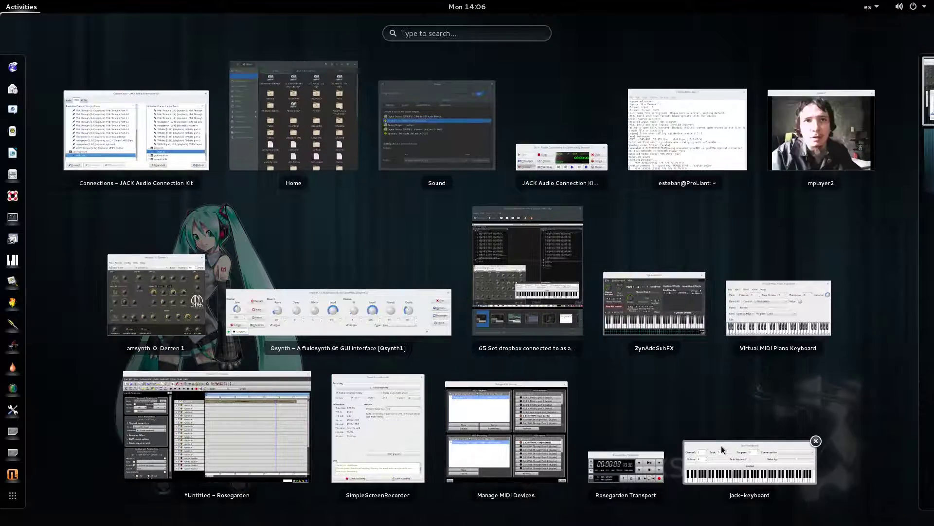
click(721, 445)
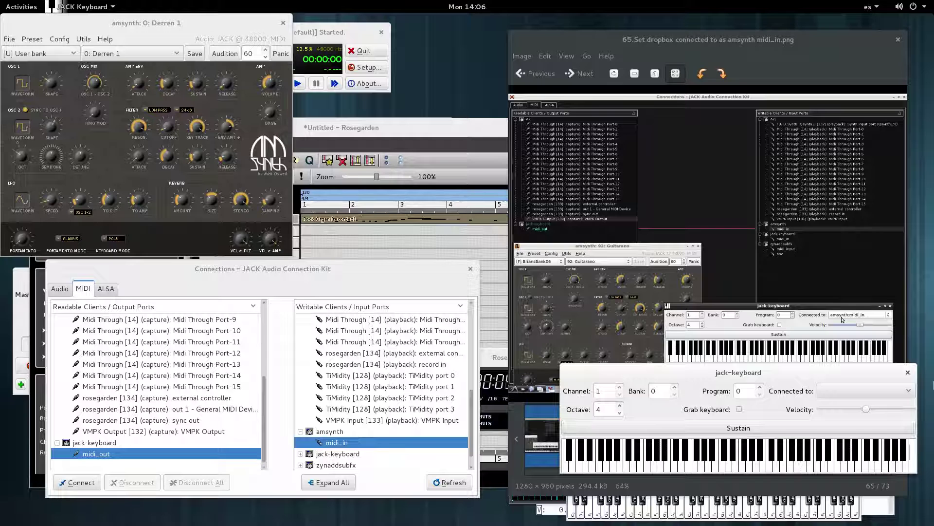
click(909, 395)
scroll(774, 501, down, 8)
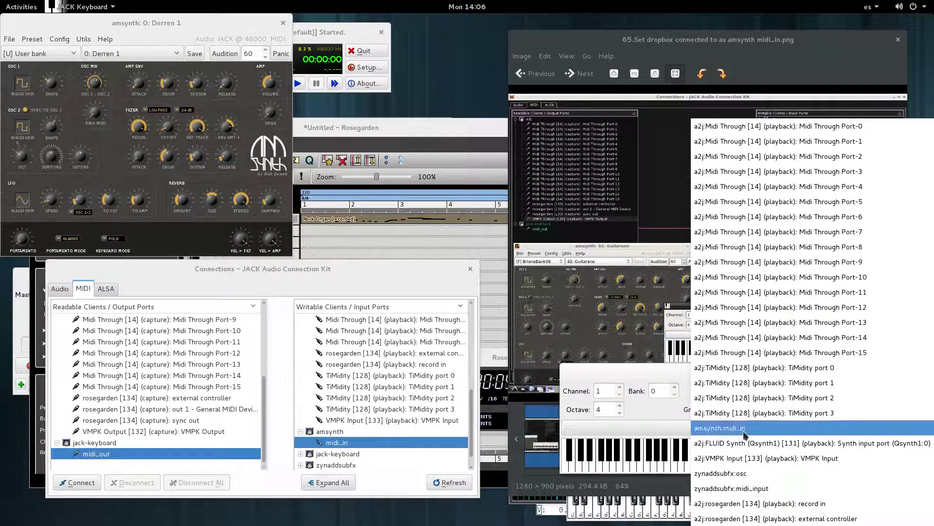
click(729, 431)
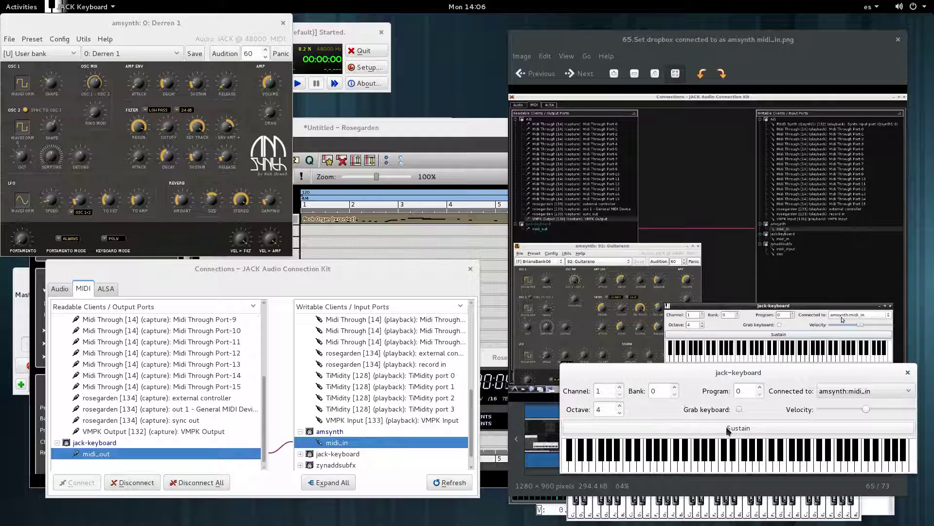
Step: Play a couple of test notes on jack-keyboard, and return to the guide image
click(645, 465)
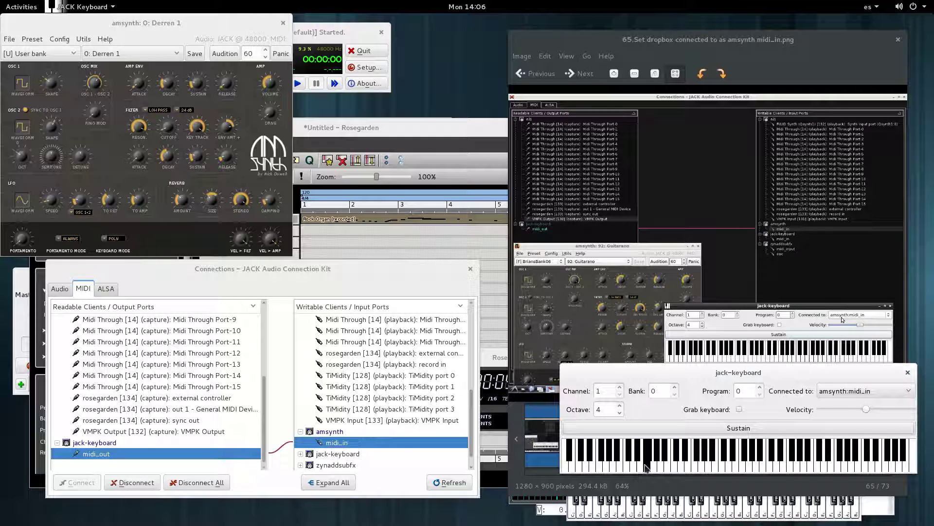
click(660, 466)
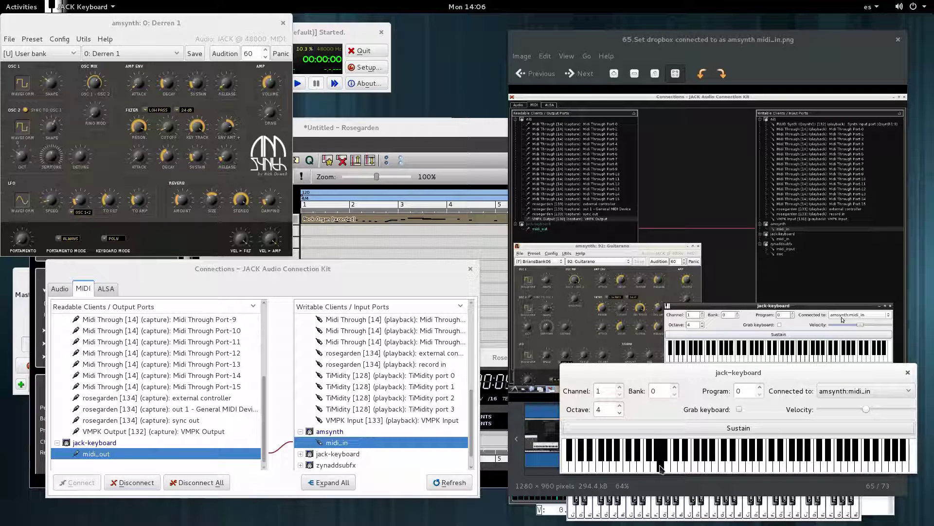
click(723, 484)
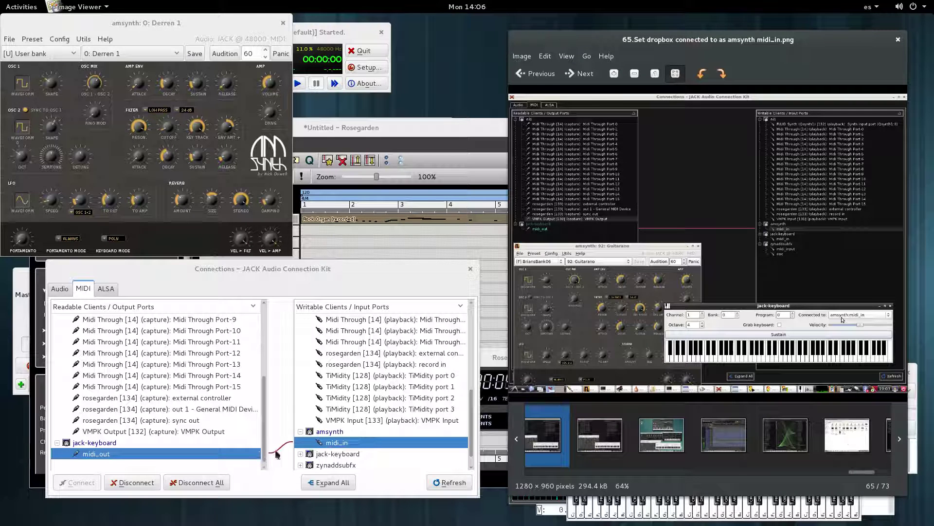
Step: Load preset 18: Encounter in amsynth
click(151, 22)
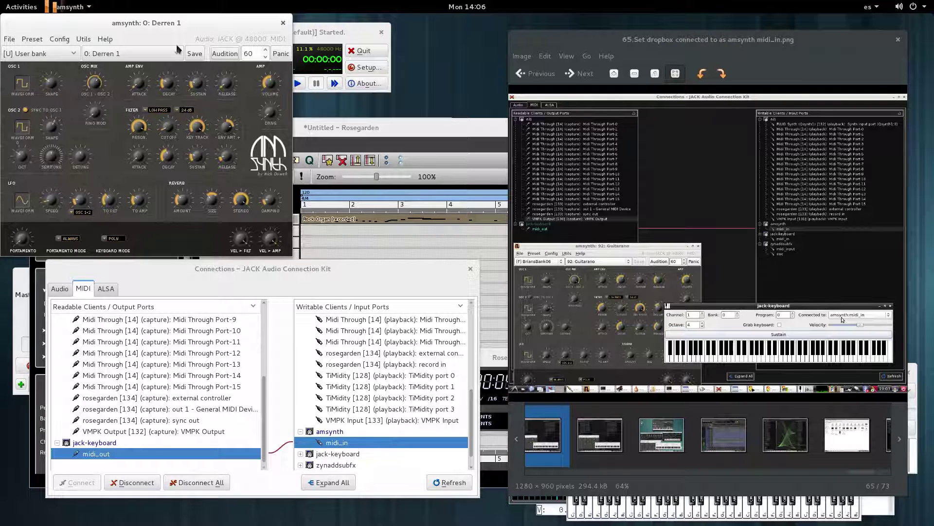
click(177, 53)
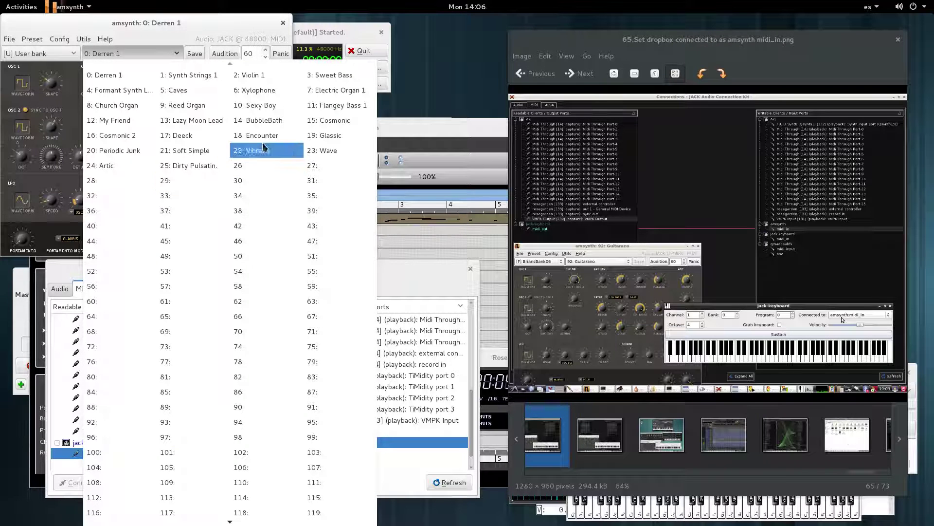
key(Escape)
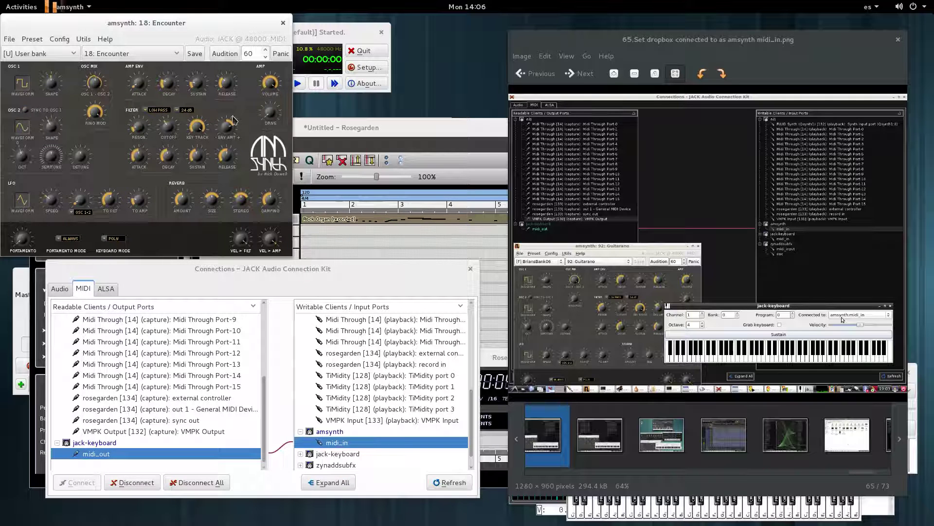
Step: Bring jack-keyboard back to the front and play low, middle and high notes through amsynth, including short runs across the keys
click(707, 518)
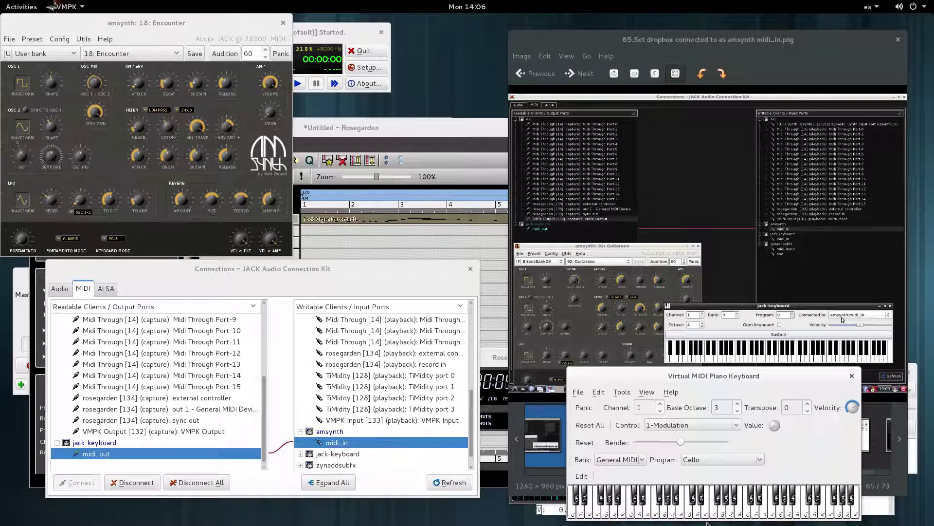
click(911, 402)
click(691, 465)
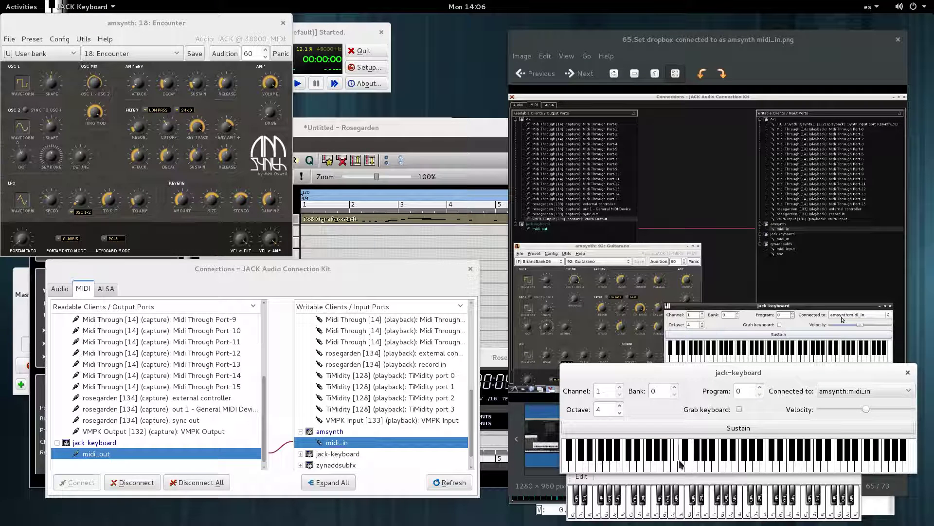
click(594, 464)
click(653, 465)
click(708, 466)
drag(708, 466, 759, 465)
click(784, 466)
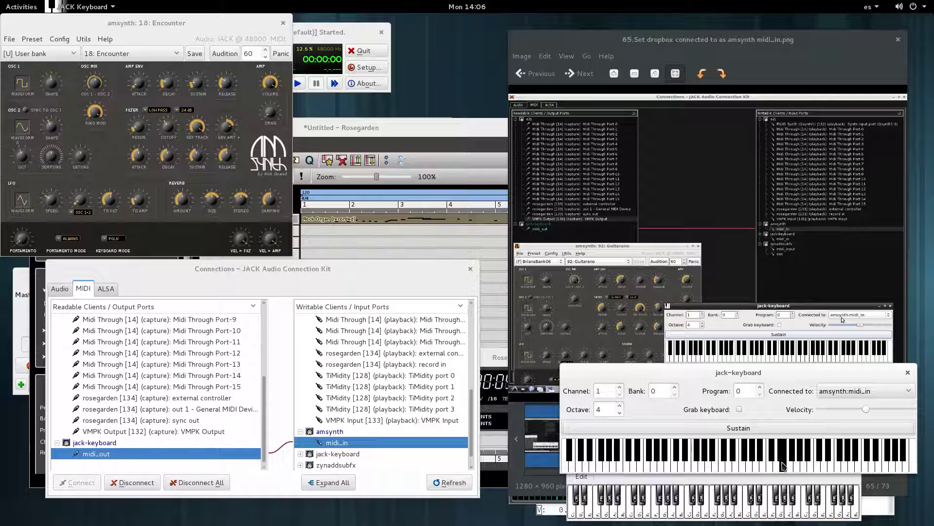
drag(784, 466, 745, 466)
click(683, 467)
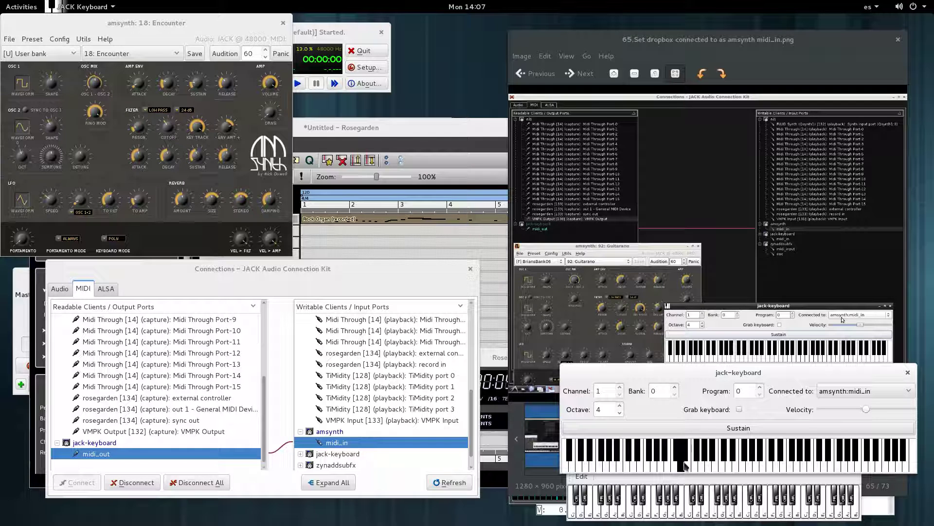
Step: Play repeated jack-keyboard notes from the computer keyboard, and turn on Sustain
key(d)
key(d)
click(744, 429)
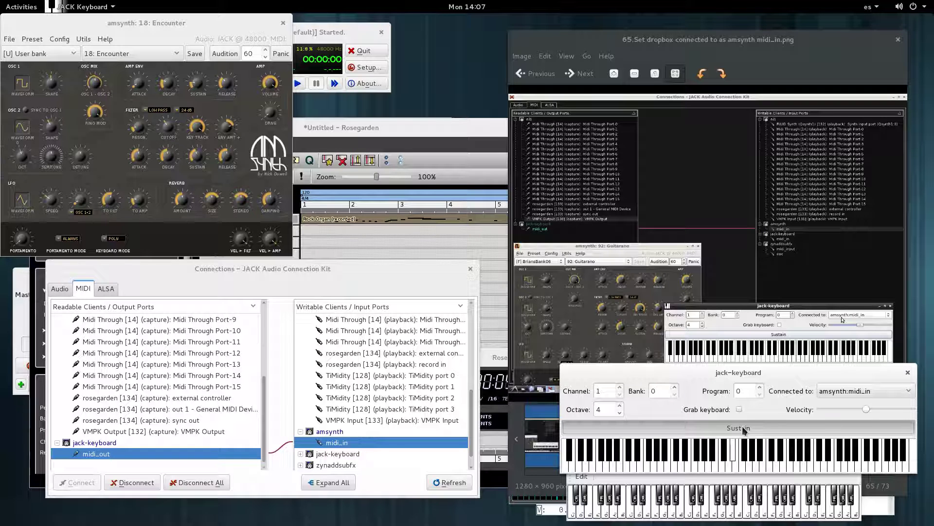
Step: Toggle jack-keyboard's Sustain until it is off, and keep jack-keyboard in front of the other windows
click(743, 426)
click(744, 428)
click(743, 427)
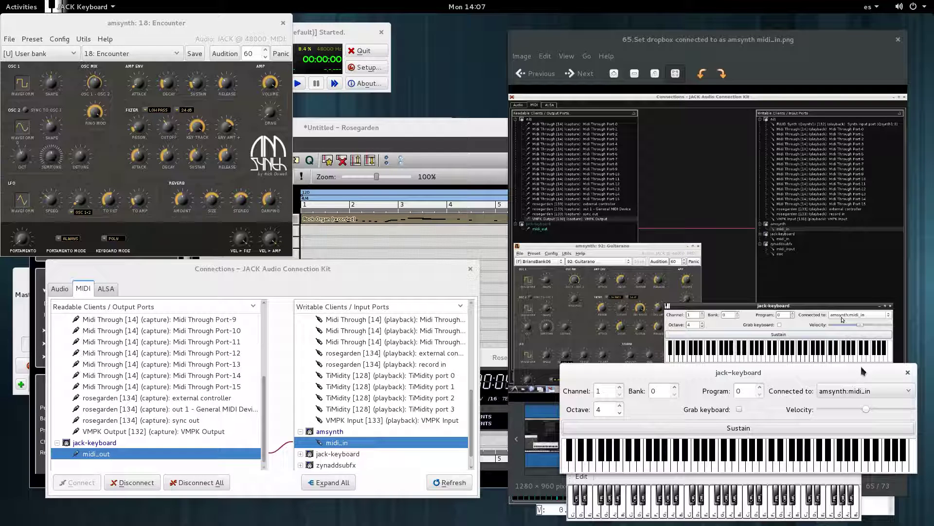
key(super)
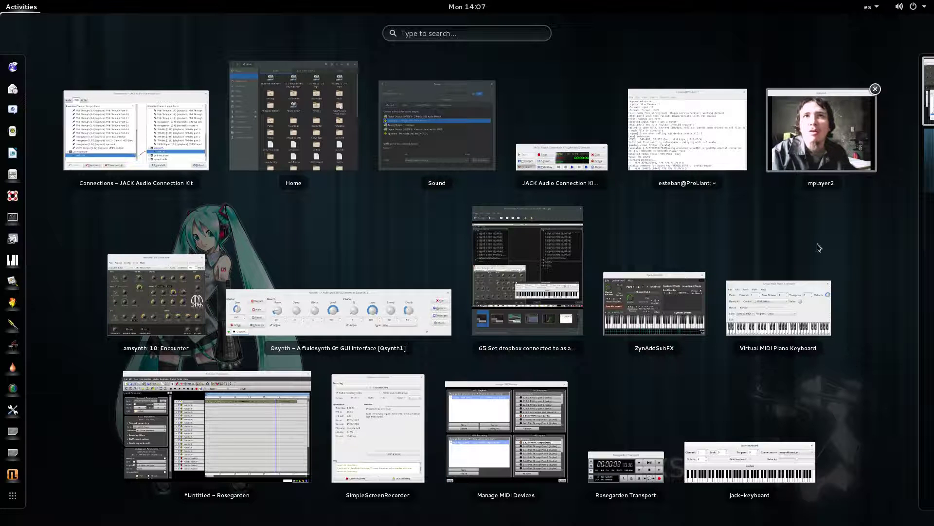
click(781, 445)
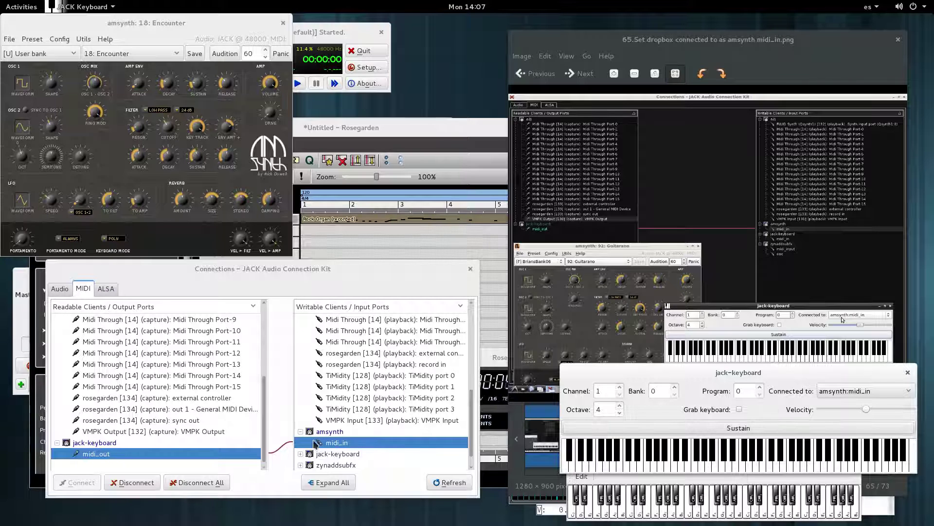
Step: Bring up the guide images, review images 65 and 66 on the jack-keyboard to amsynth connection, and advance to image 67
click(608, 43)
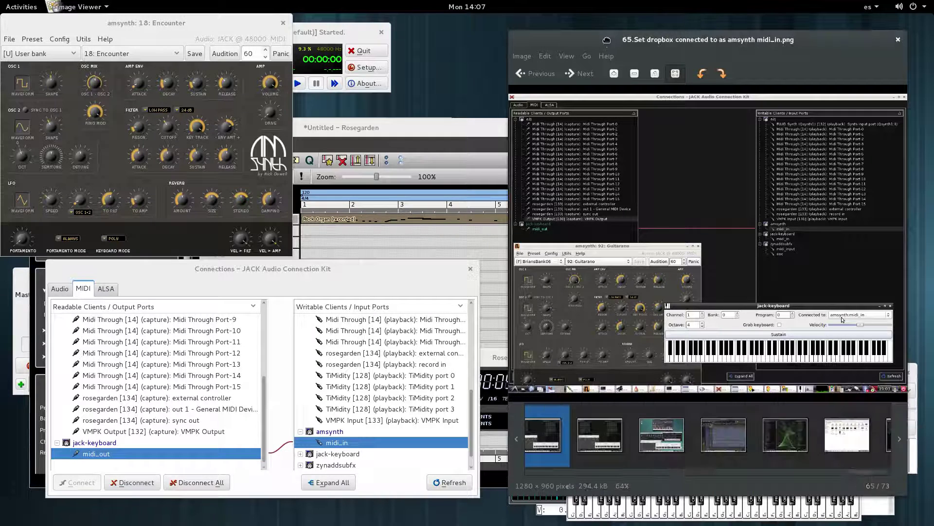
click(582, 76)
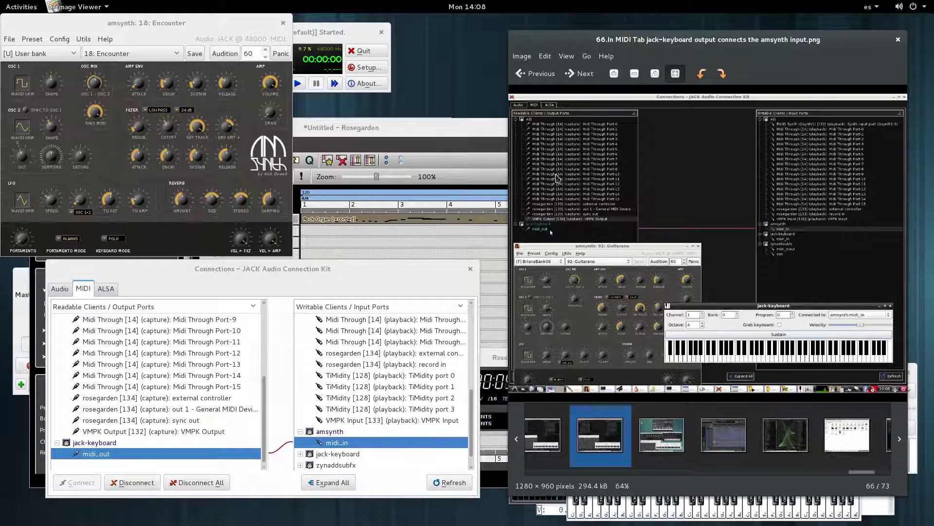
click(542, 75)
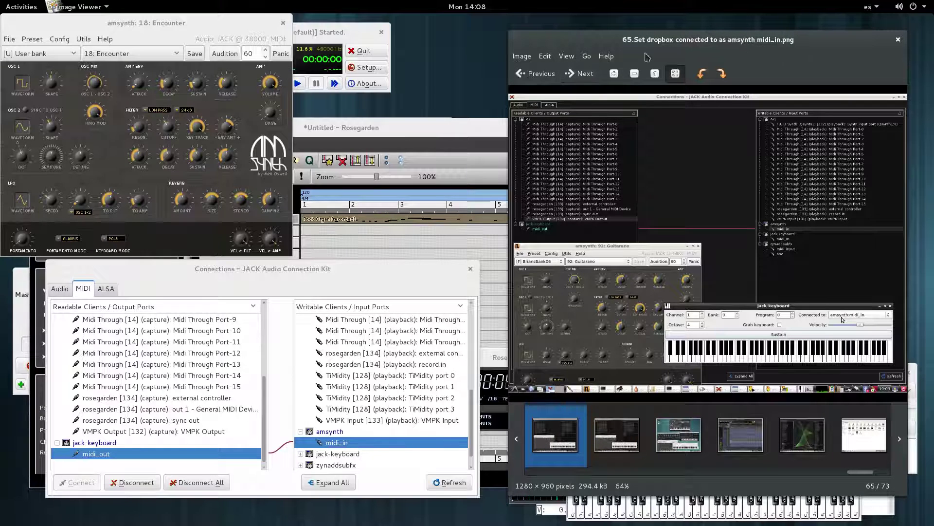
click(581, 76)
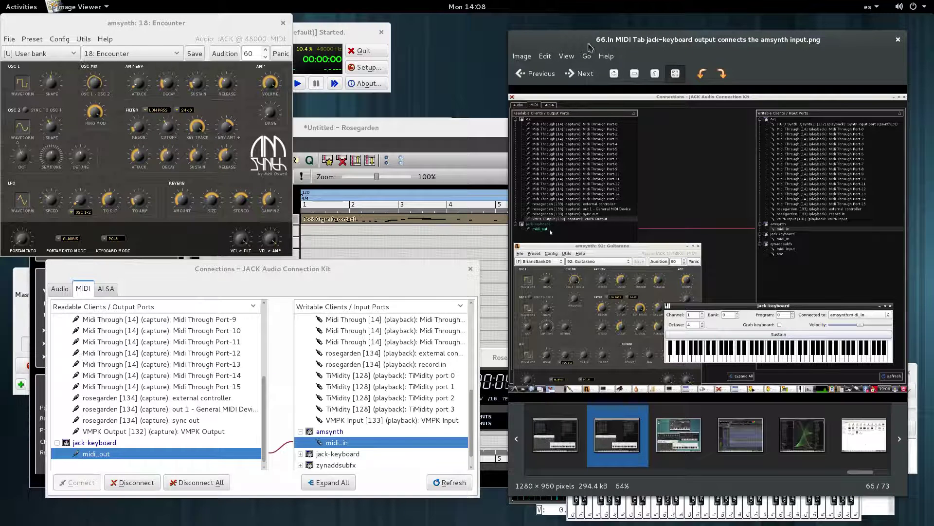
click(585, 73)
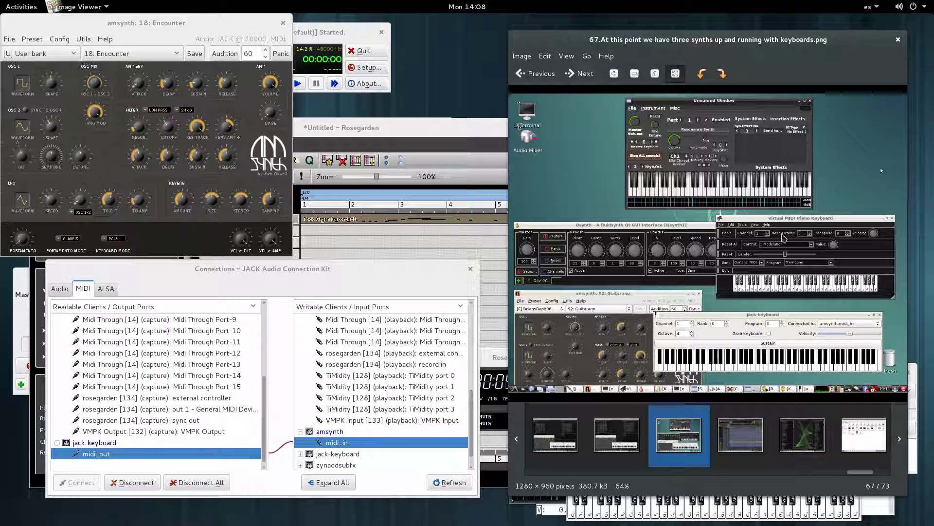
Step: Bring jack-keyboard to the front, and minimize the main Rosegarden window and the JACK Connections window
key(super)
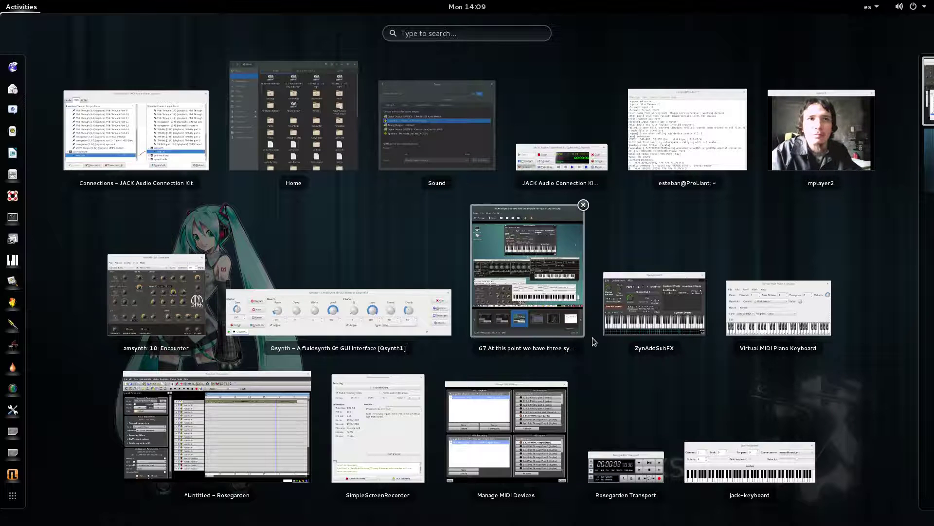
click(733, 447)
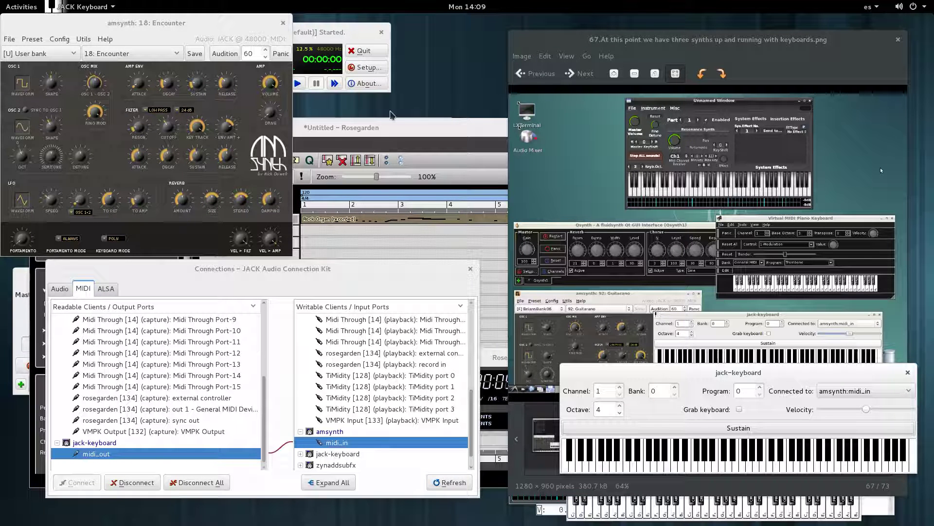
right_click(401, 127)
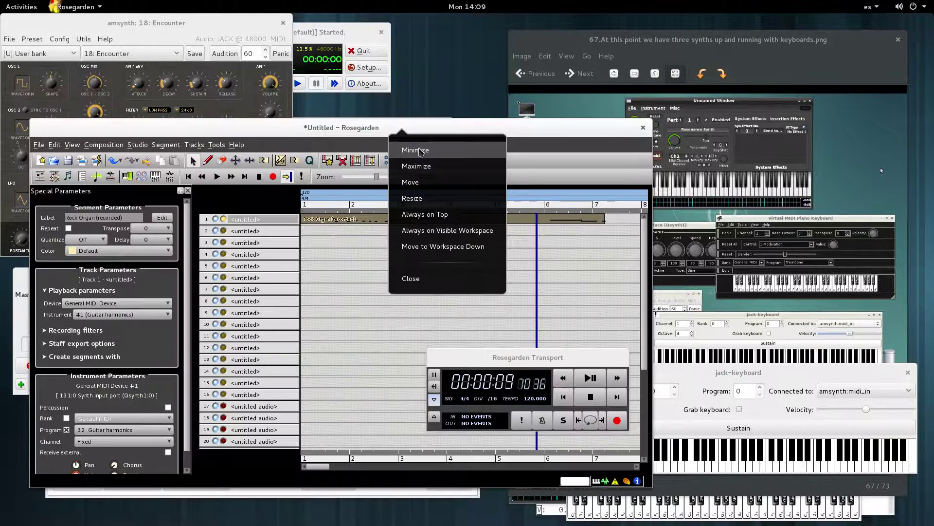
click(420, 152)
right_click(340, 274)
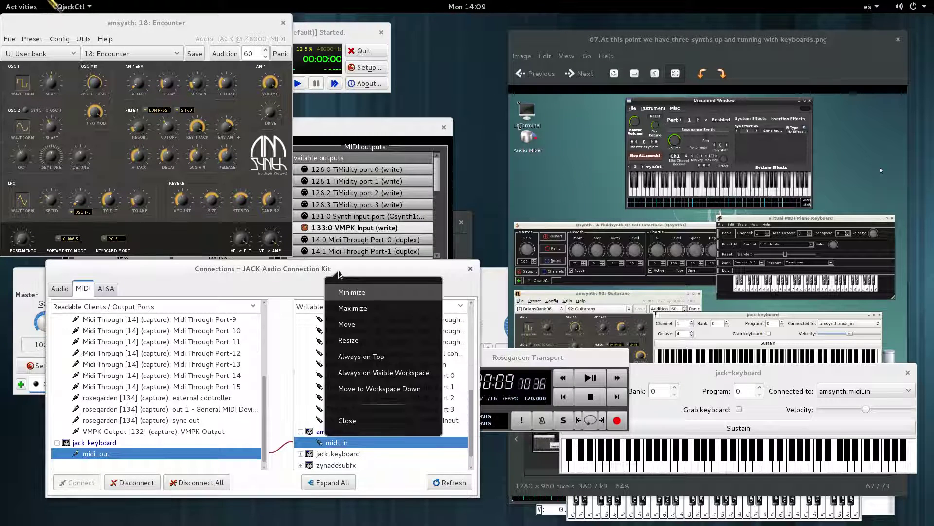
click(368, 293)
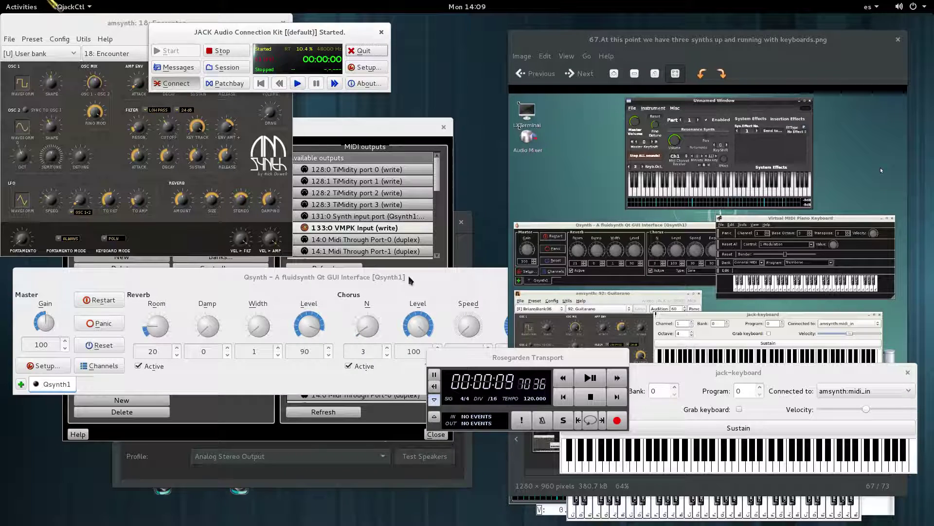
Step: Minimize the Qsynth window and the Sound settings window to clear the desktop
right_click(410, 281)
click(430, 299)
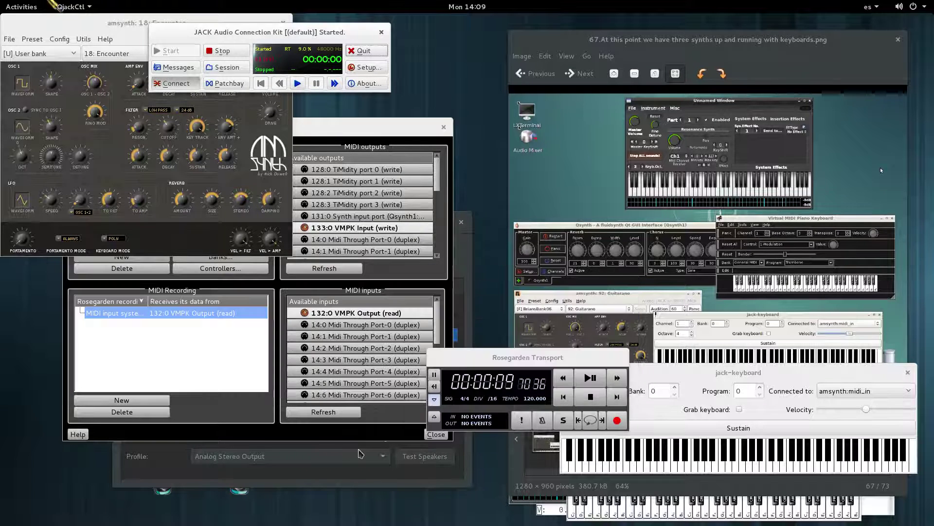
click(360, 454)
right_click(397, 222)
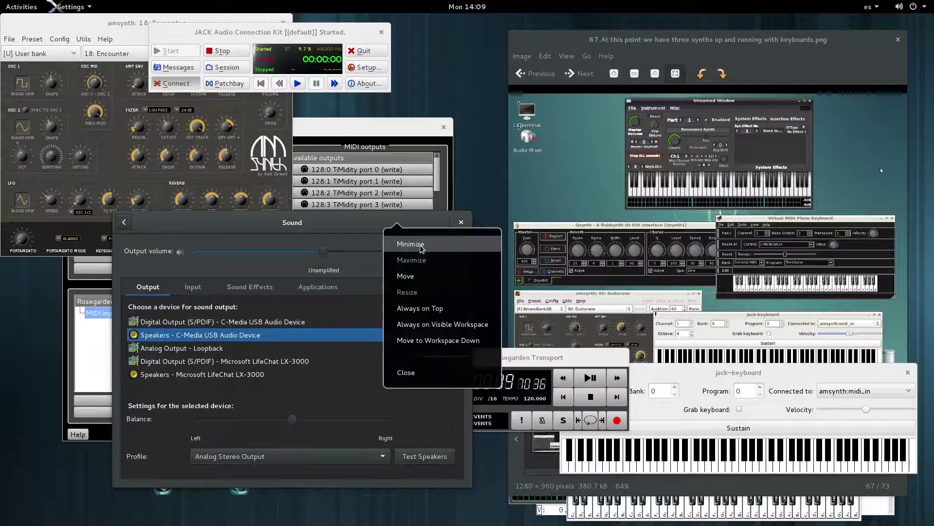
click(421, 248)
Step: Close Rosegarden's Manage MIDI Devices dialog, and move the jack-keyboard window clear of the guide image
right_click(387, 118)
click(388, 122)
drag(432, 124, 441, 127)
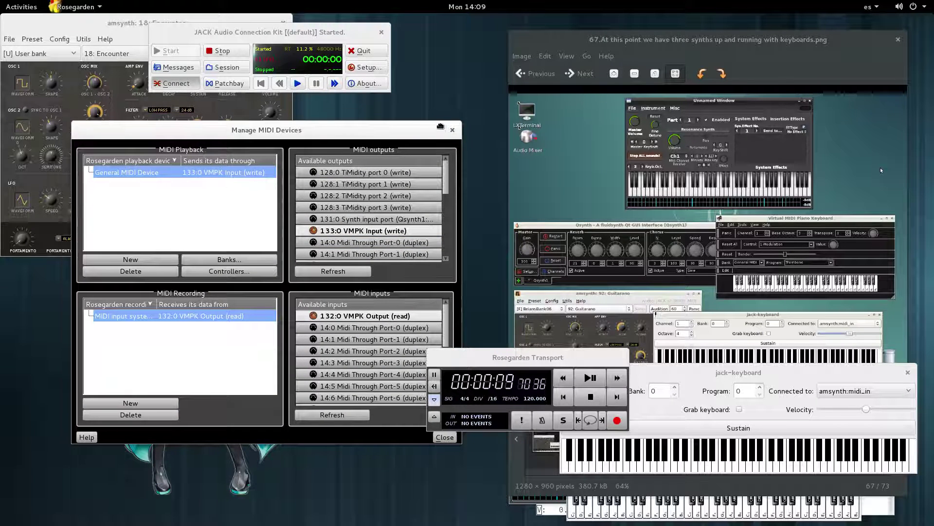
click(453, 130)
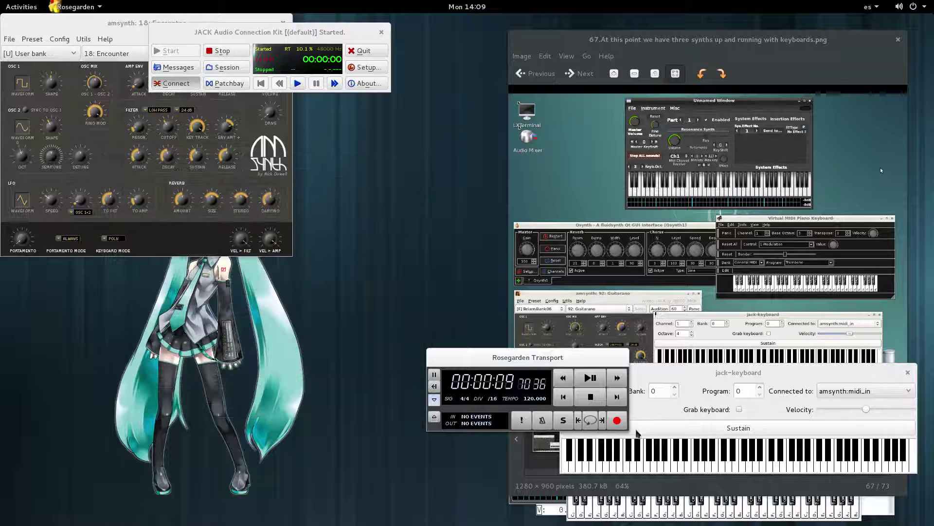
drag(647, 367, 177, 383)
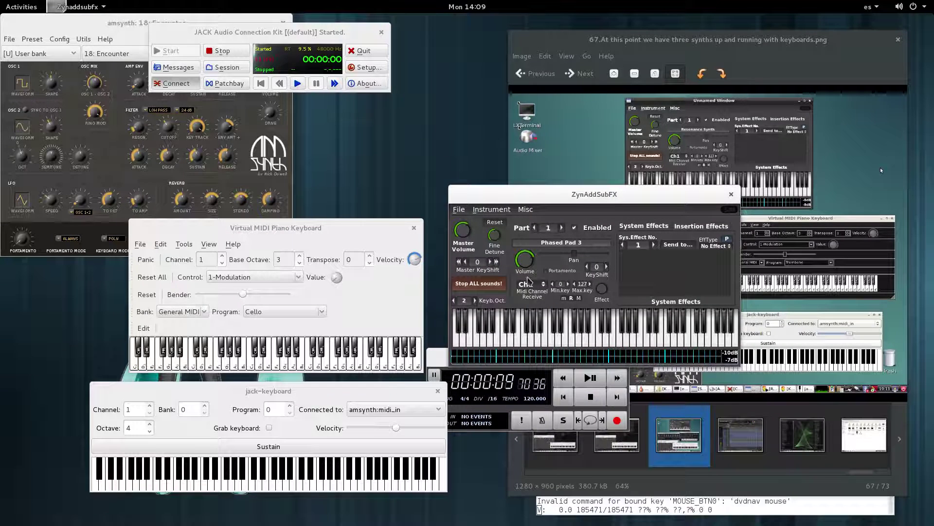
Step: Play test notes on the ZynAddSubFX keyboard and across the Virtual MIDI Piano Keyboard to compare their sounds
click(502, 335)
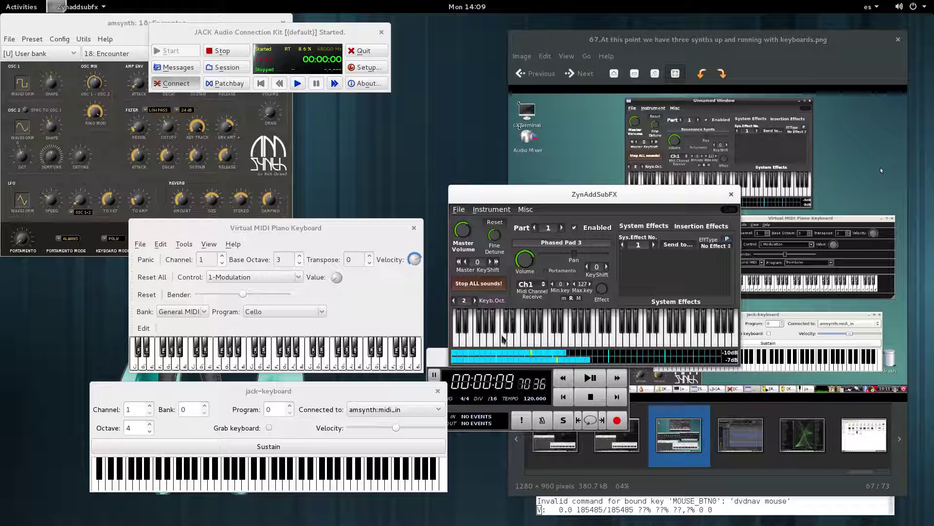
click(396, 361)
click(397, 360)
click(334, 361)
click(286, 360)
click(227, 357)
click(309, 358)
click(487, 339)
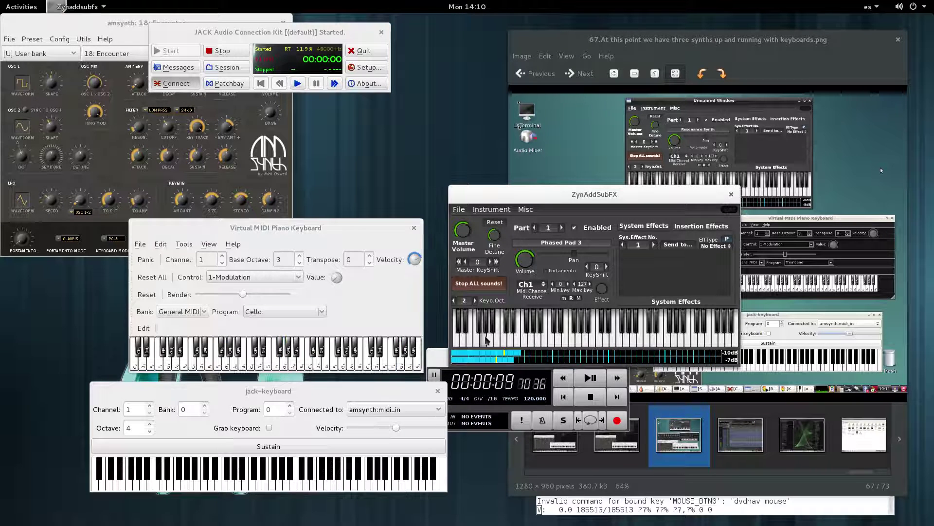
Step: Play a series of low, middle and high notes on jack-keyboard through amsynth
click(327, 489)
click(199, 486)
click(268, 487)
click(322, 486)
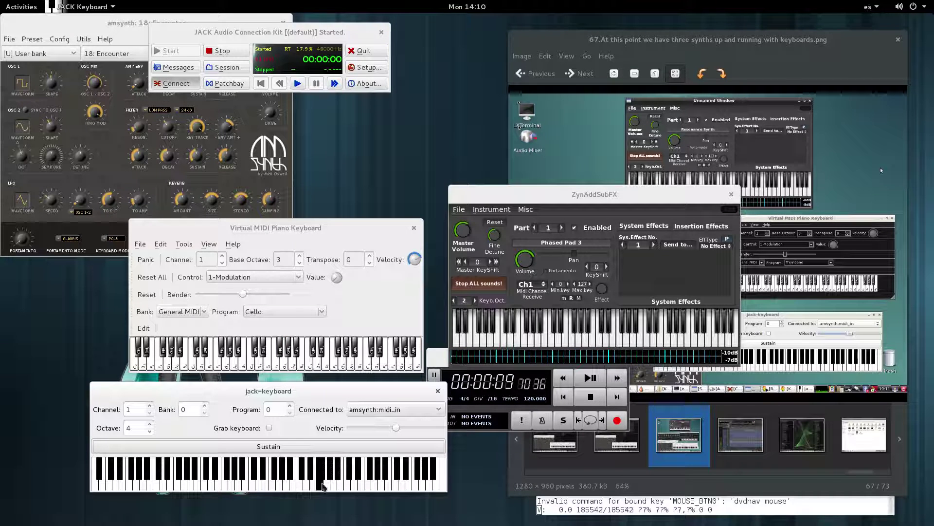
click(342, 485)
click(253, 487)
click(209, 487)
click(171, 485)
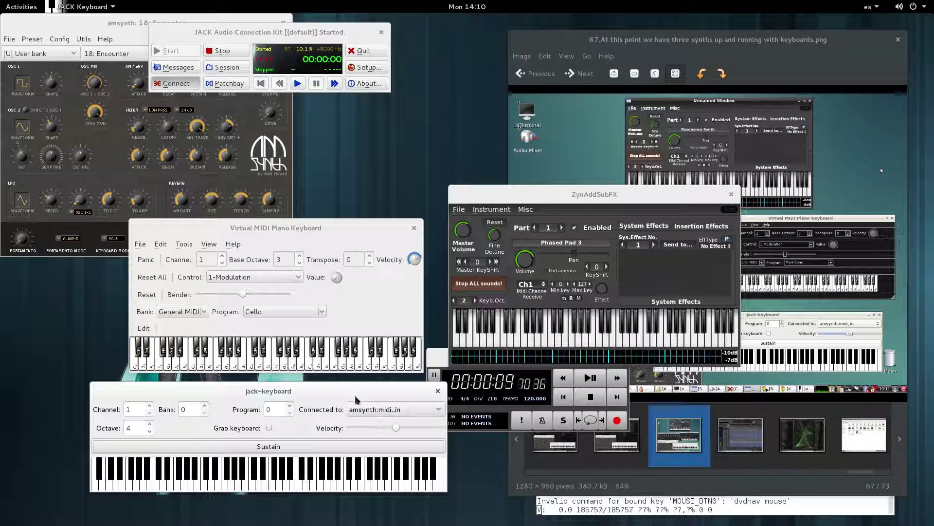
Step: Play single test notes alternately on jack-keyboard and the ZynAddSubFX keyboard
click(283, 474)
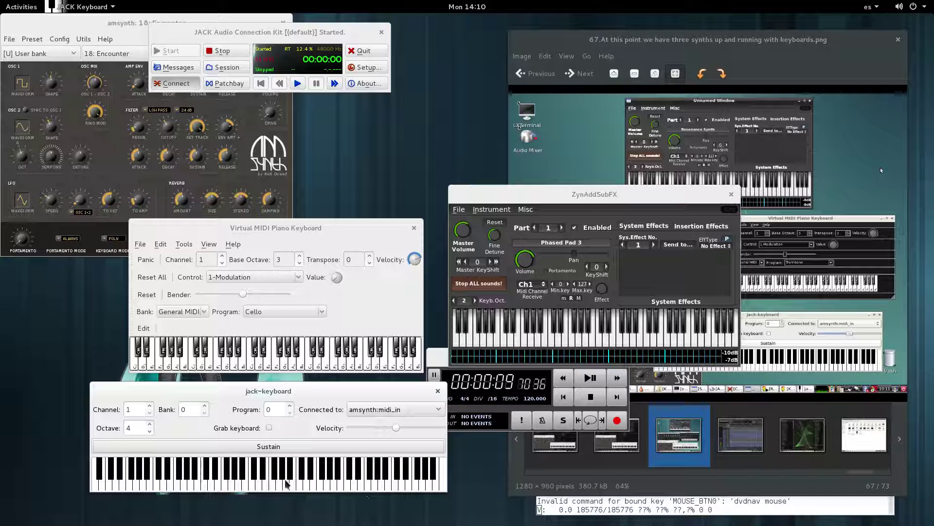
click(602, 332)
click(357, 473)
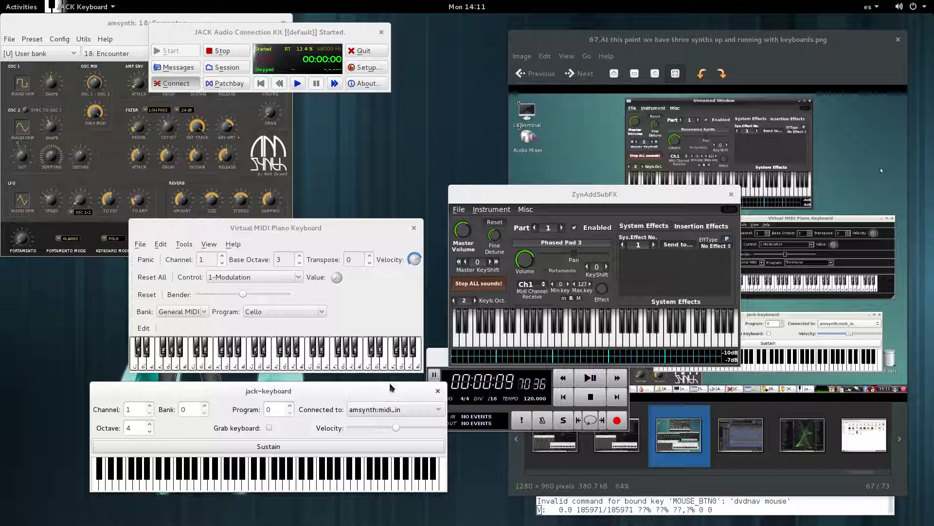
Step: Shift the ZynAddSubFX and amsynth windows slightly, and open guide image 68, "Open an existent Ardour project"
mouse_move(516, 198)
mouse_down()
mouse_move(516, 183)
mouse_move(512, 196)
mouse_up()
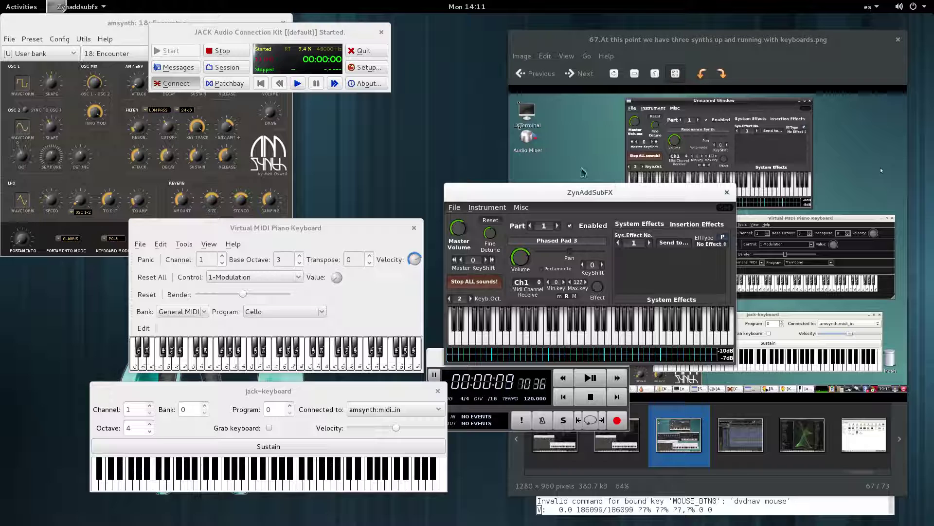
drag(33, 22, 46, 31)
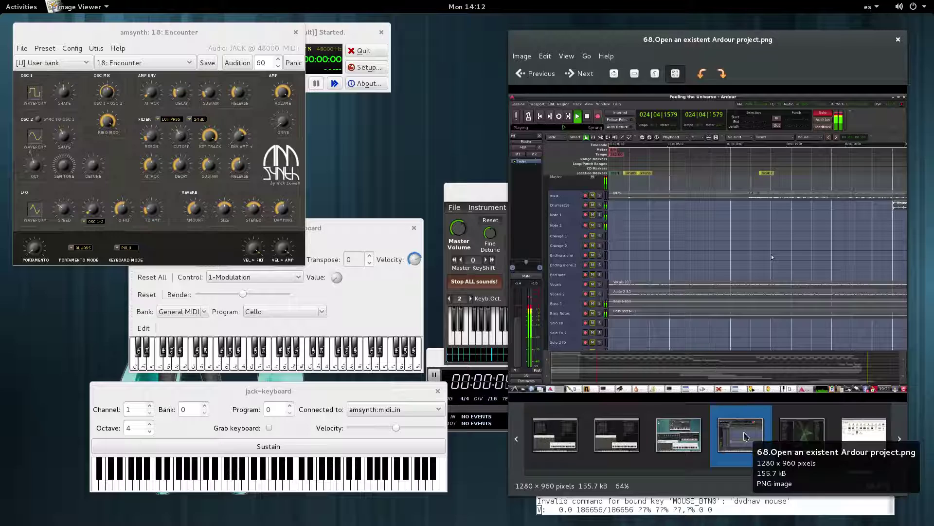
Step: Bring the mplayer2 webcam window to the front and shift it slightly sideways over the guide image
key(super)
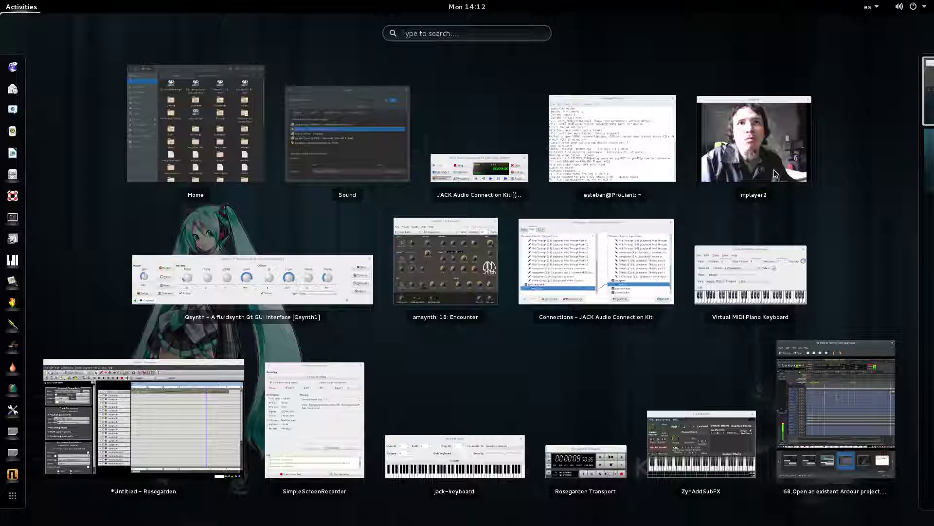
click(777, 174)
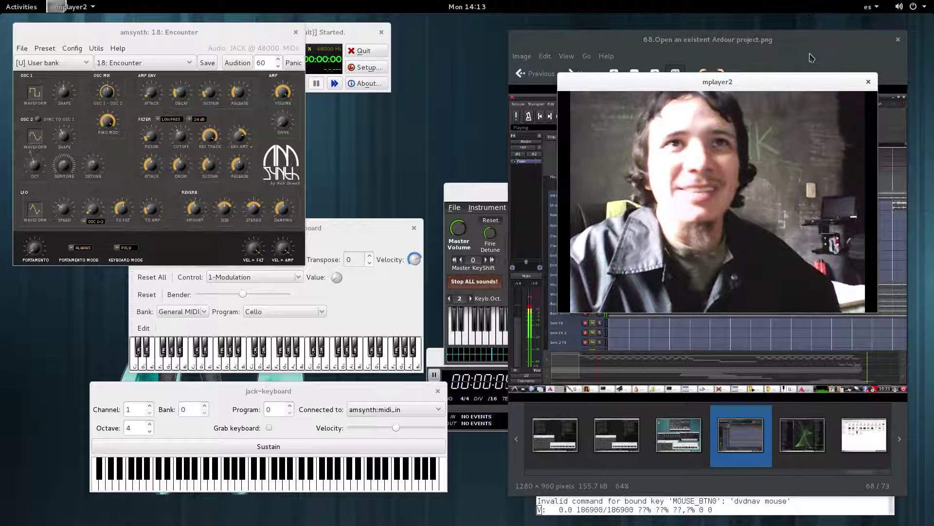
drag(797, 84, 833, 83)
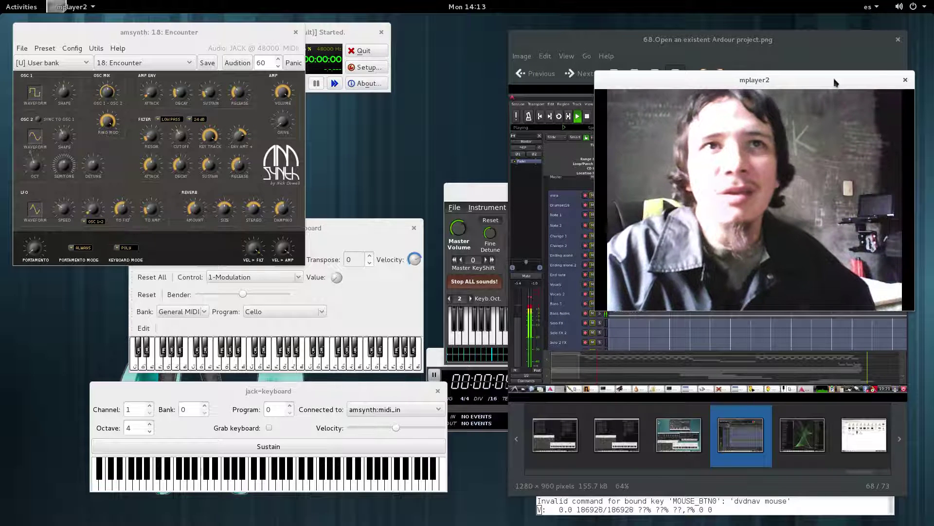